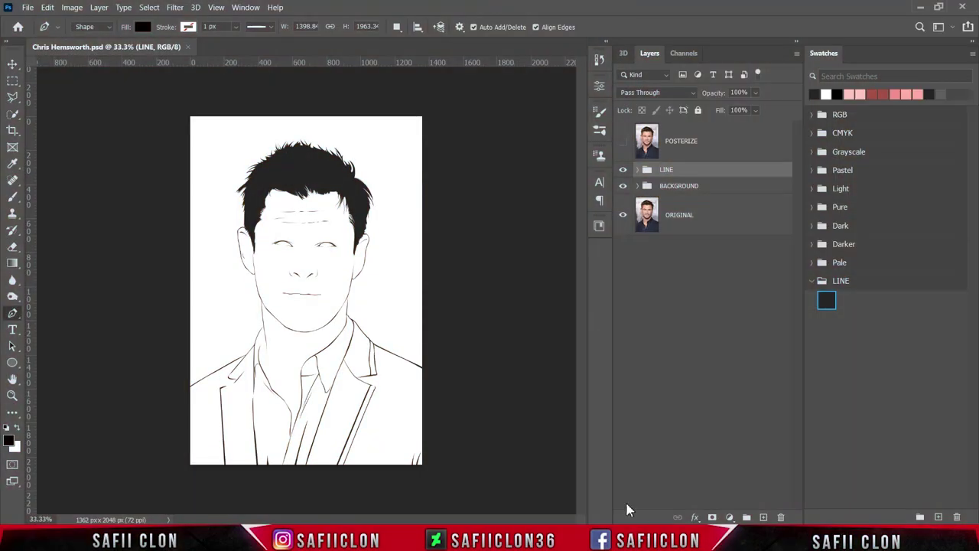
Show the POSTERIZE colour photo layer and select it for editing
key(ctrl+plus)
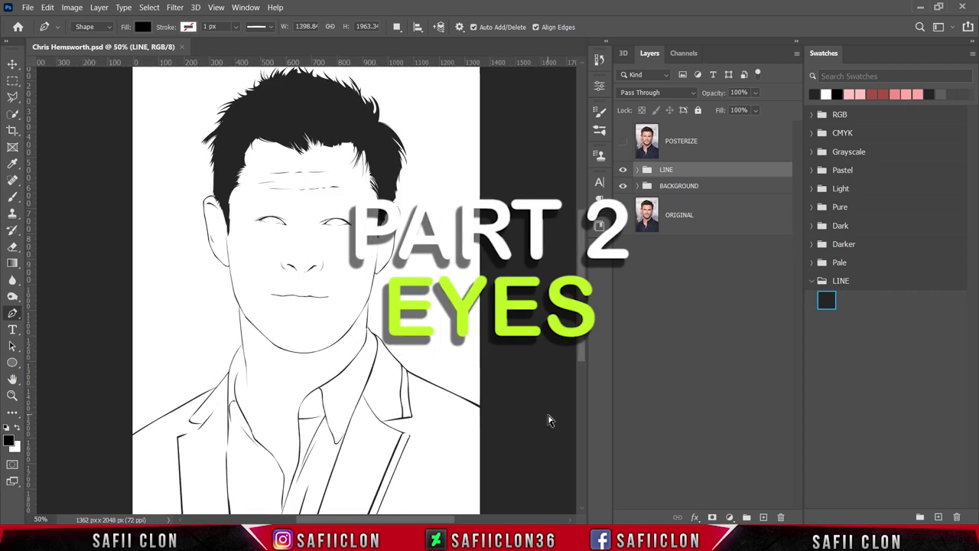
key(ctrl+plus)
key(ctrl+minus)
key(ctrl+minus)
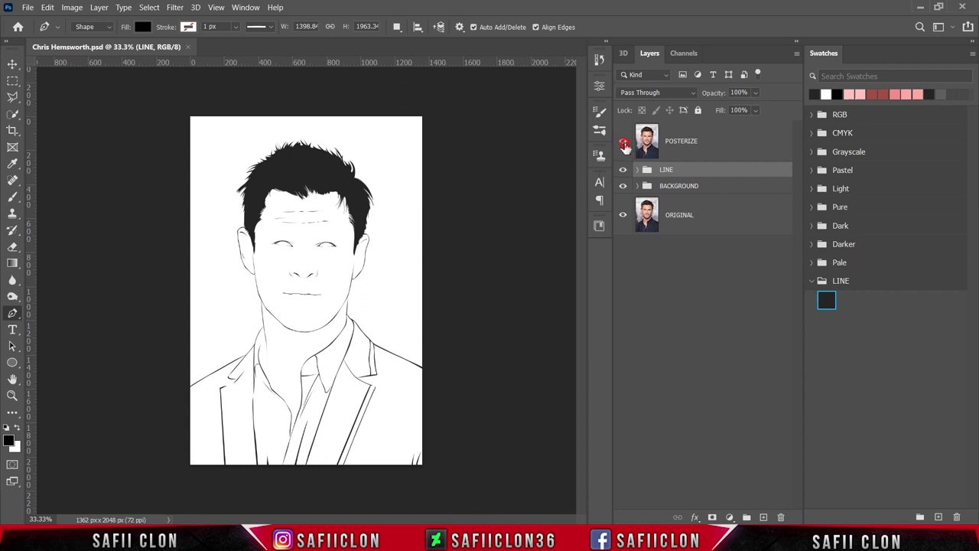
click(624, 144)
click(728, 151)
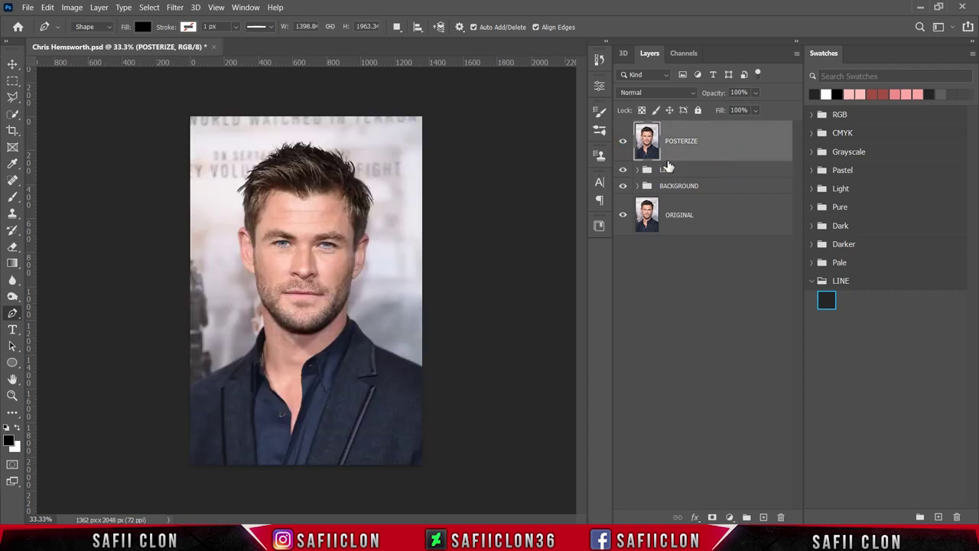
Apply Image > Adjustments > Posterize with Levels set to 11 to the photo
click(72, 9)
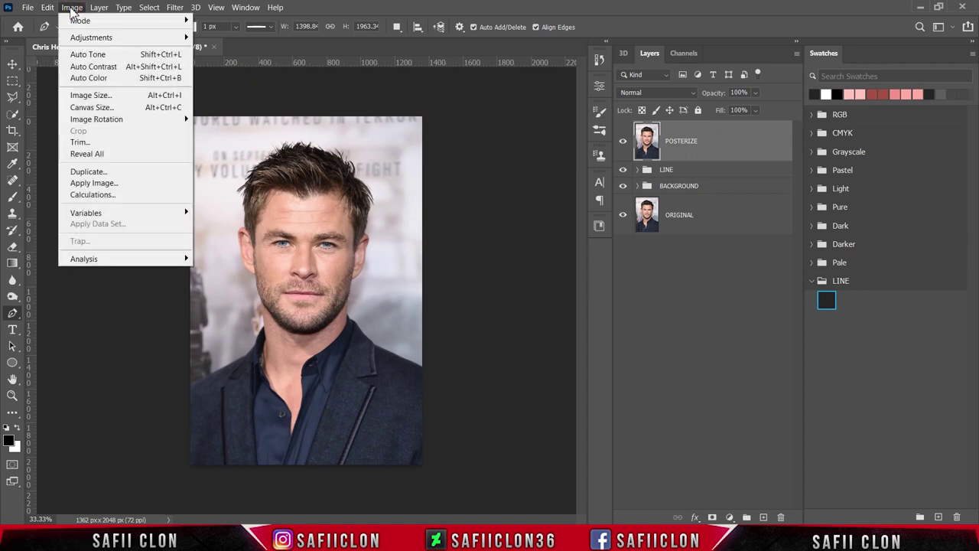
mouse_move(91, 38)
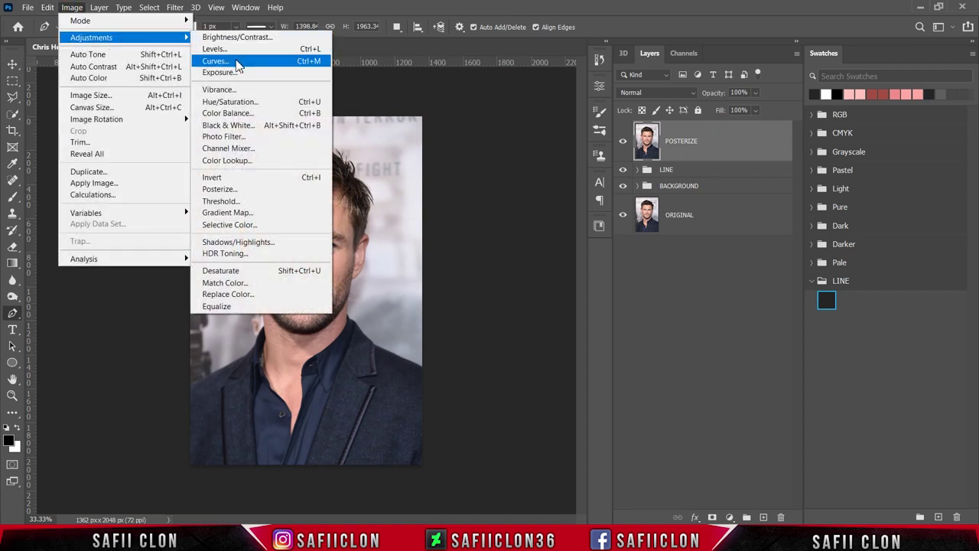
click(230, 195)
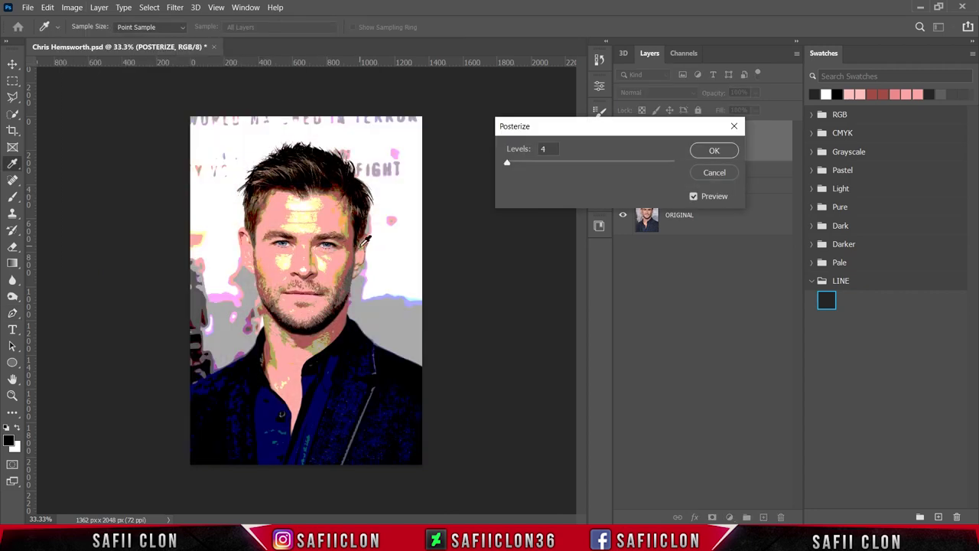
key(ctrl+plus)
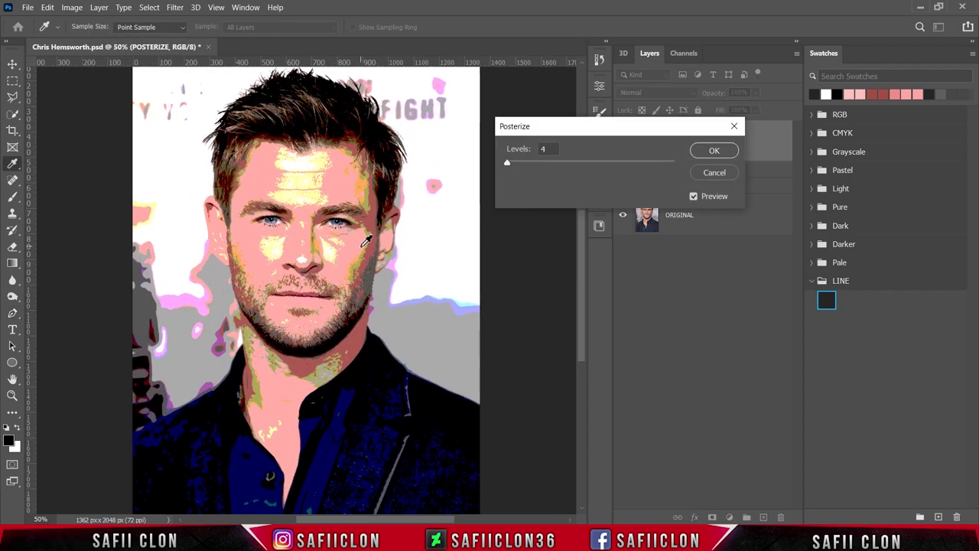
double_click(542, 149)
text(5)
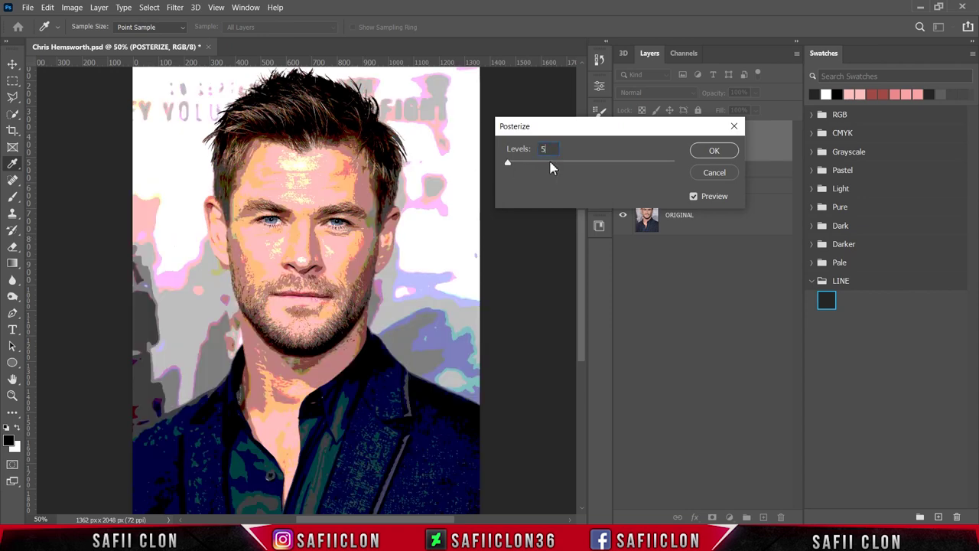
key(Up)
key(Up)
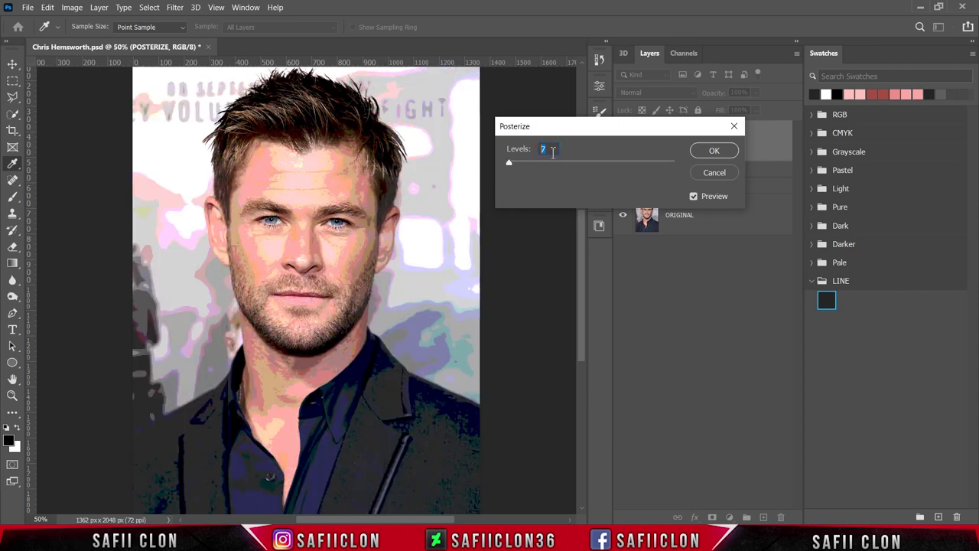
key(Up)
key(Up)
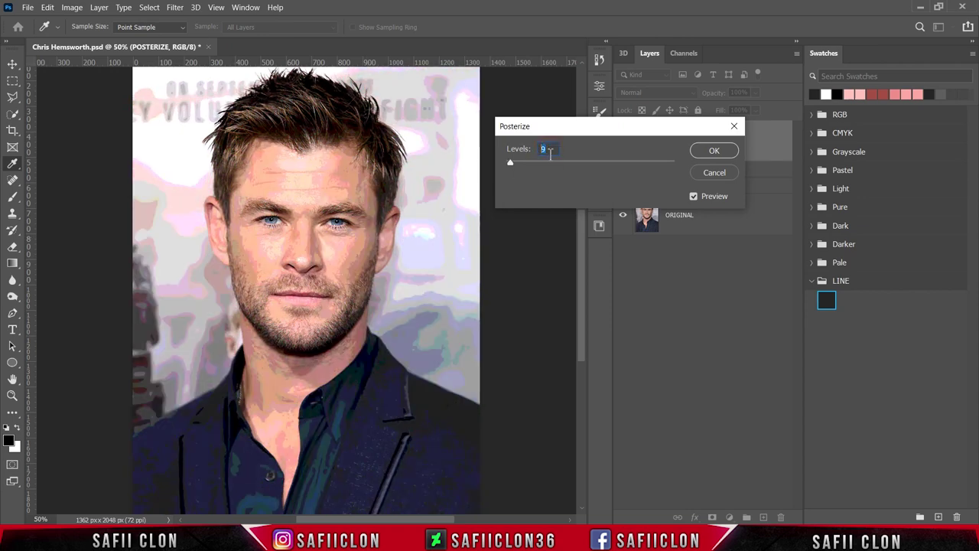
text(10)
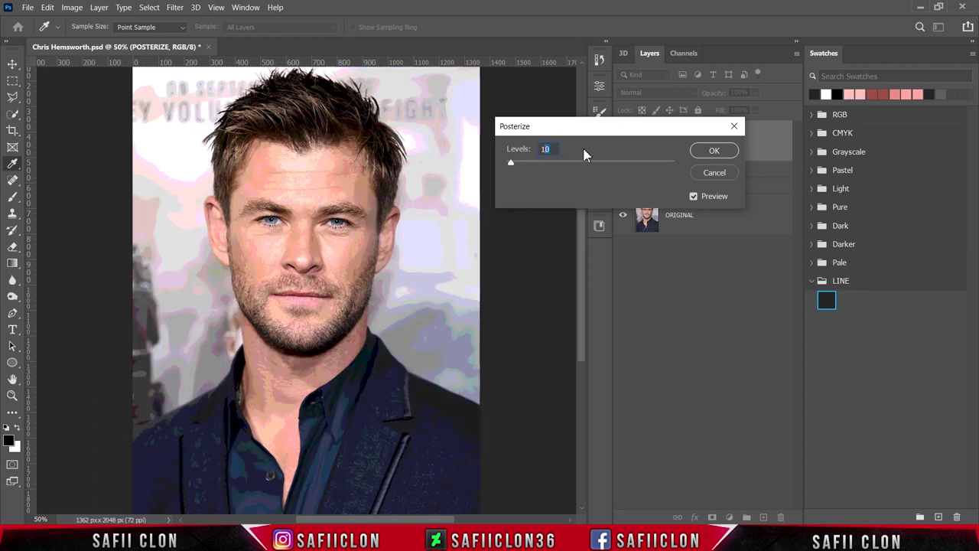
key(Up)
scroll(580, 345, up, 1)
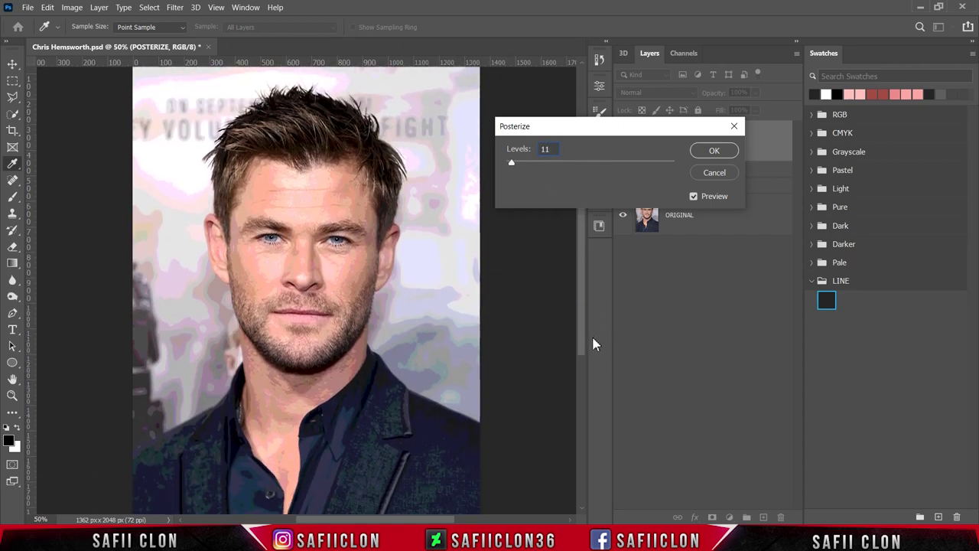
click(713, 152)
key(p)
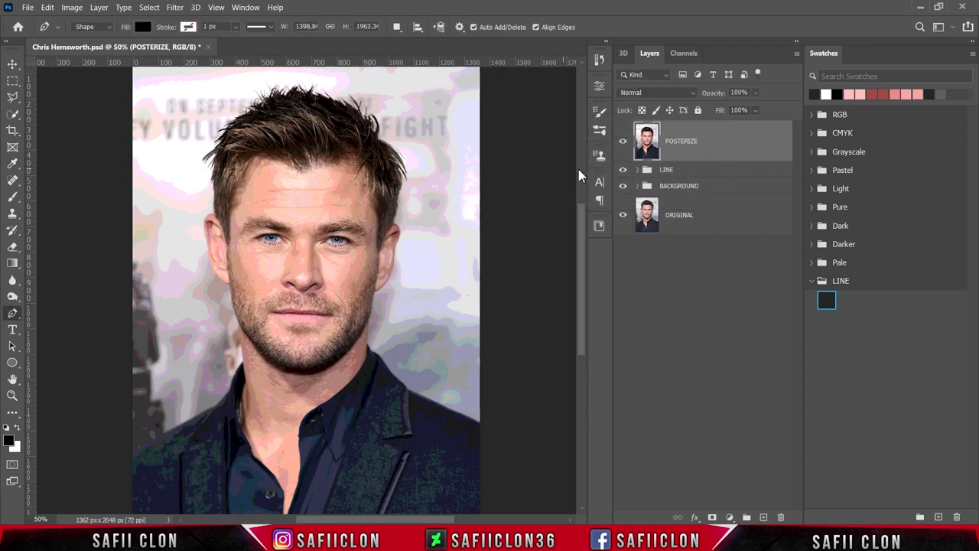
Select the BACKGROUND group and hide the POSTERIZE photo, leaving only the line art
click(717, 186)
click(623, 142)
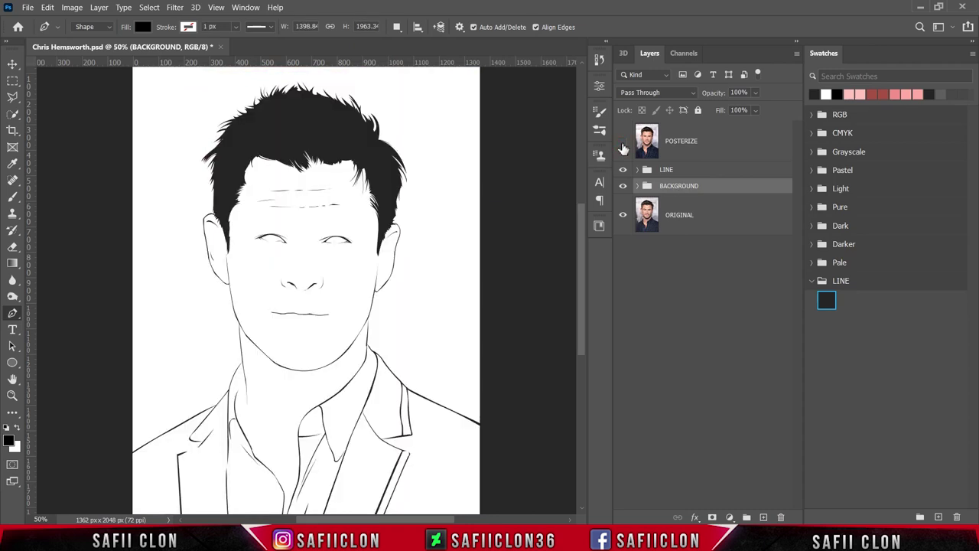
click(623, 143)
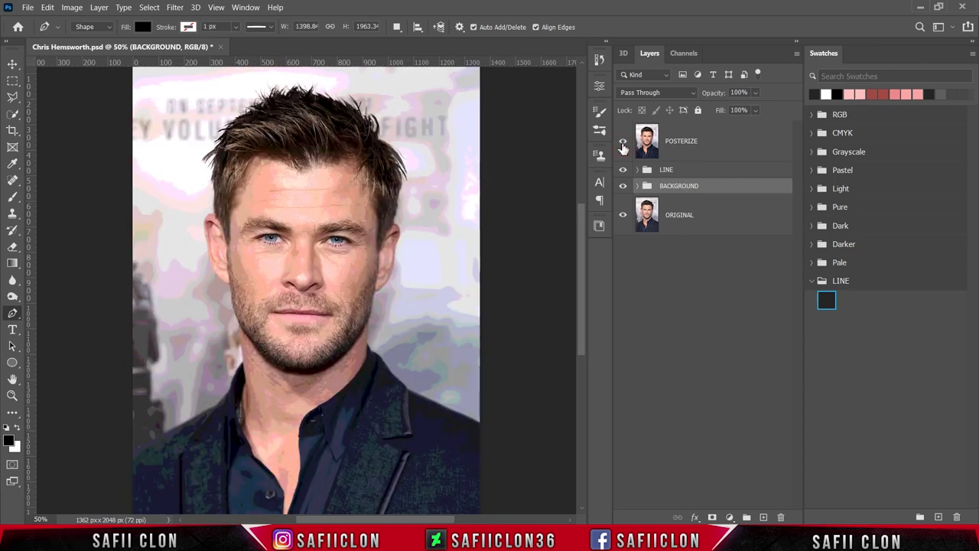
click(623, 143)
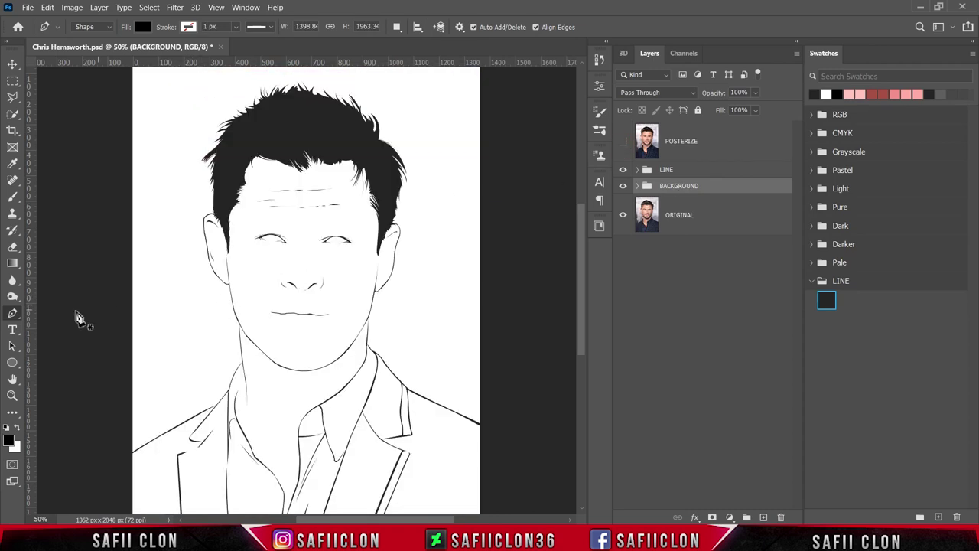
Set the standard Pen tool to Shape mode with the New Layer path operation, zoomed on the eyes
right_click(12, 313)
click(56, 318)
click(108, 29)
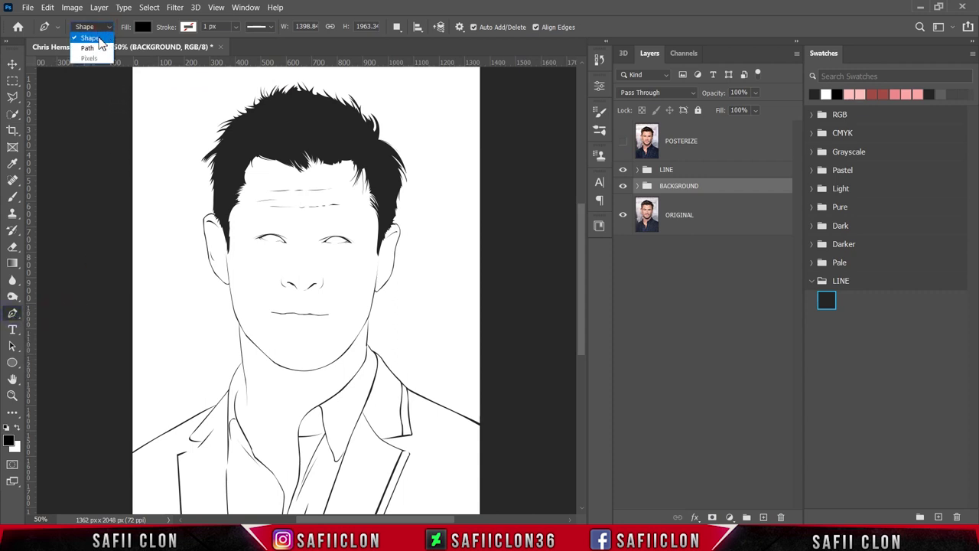
click(99, 38)
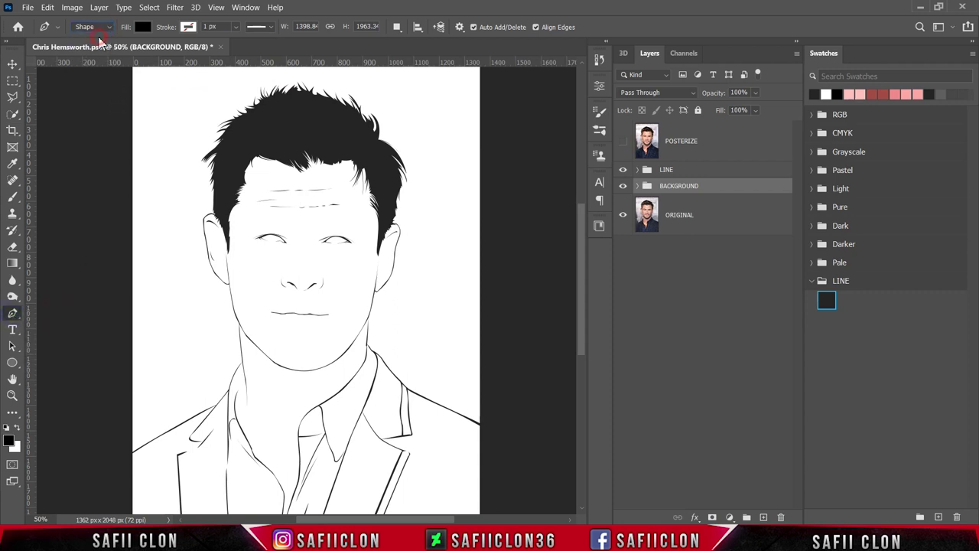
click(398, 29)
click(412, 40)
key(ctrl+plus)
key(ctrl+plus)
key(ctrl+plus)
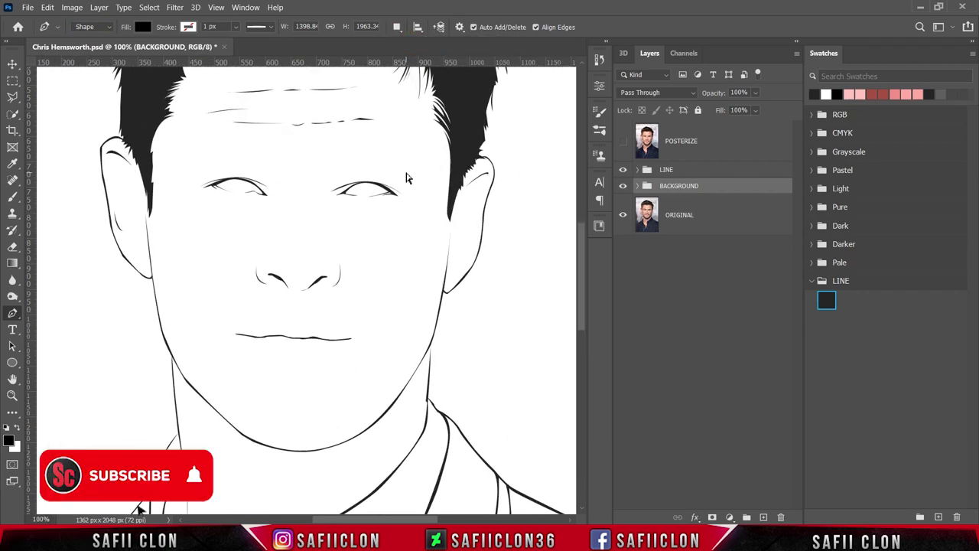
key(ctrl+plus)
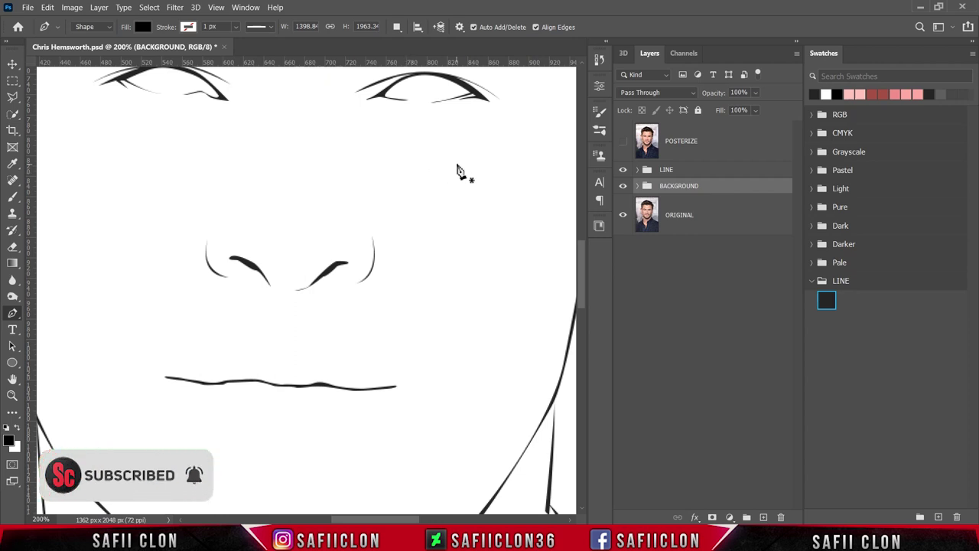
scroll(459, 171, up, 1)
scroll(485, 175, up, 1)
scroll(490, 201, up, 2)
scroll(510, 214, up, 1)
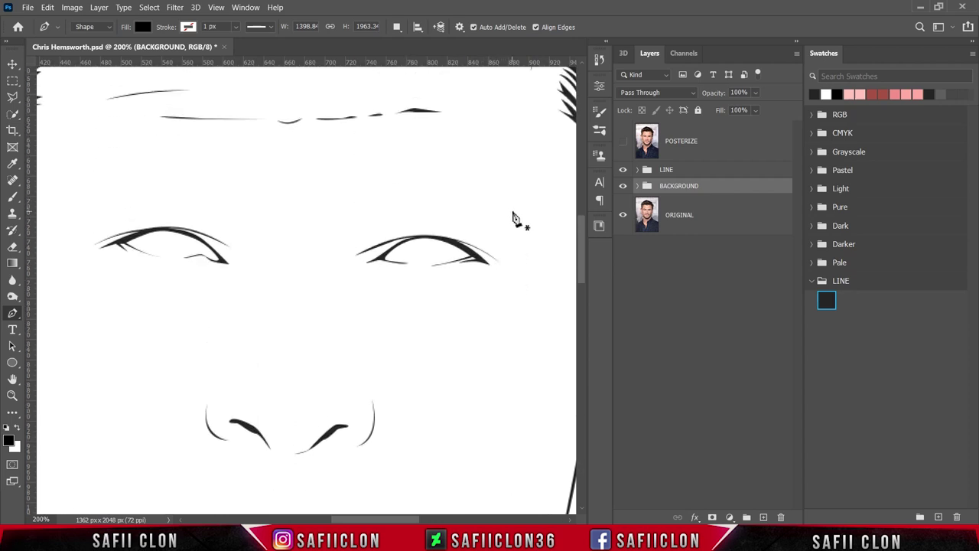
key(ctrl+plus)
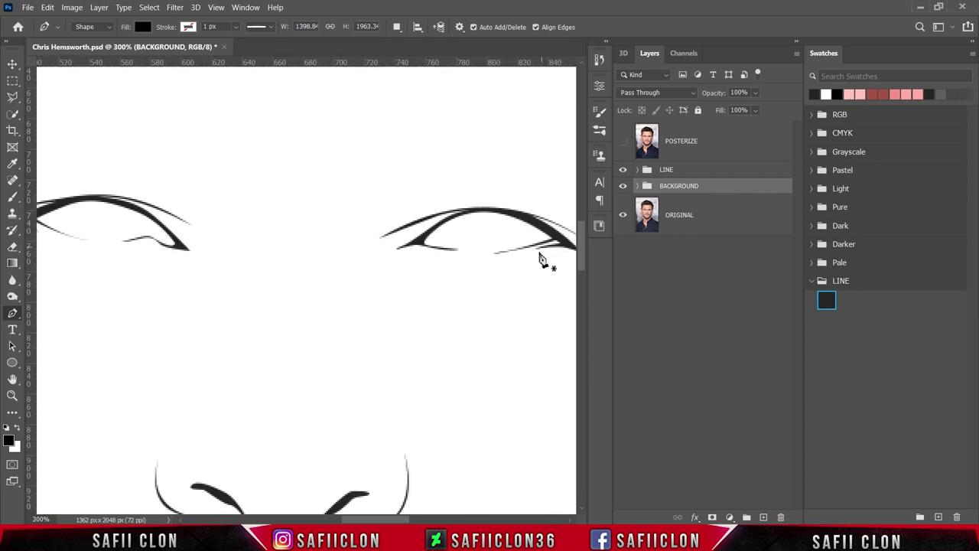
Pen a black filled shape around the right eye opening on a new Shape 2 layer
click(463, 251)
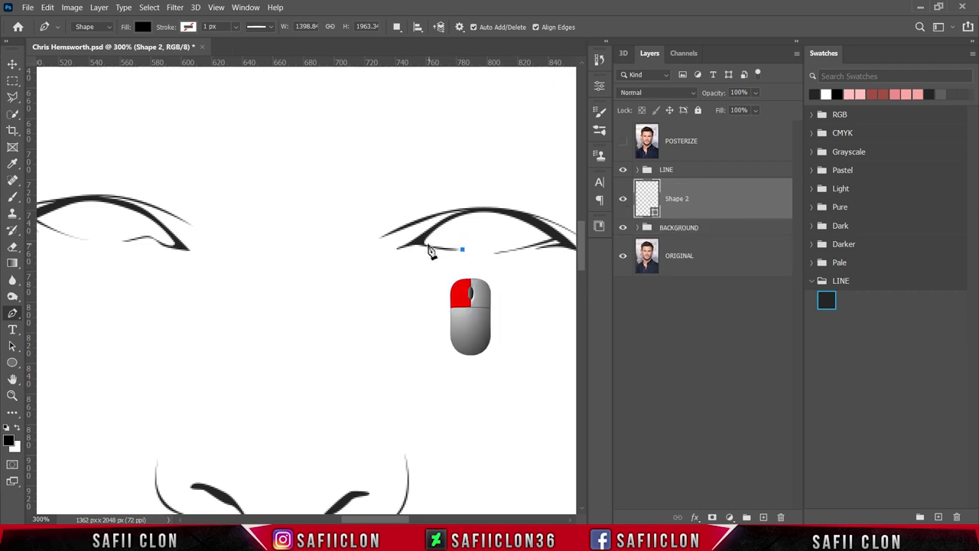
drag(425, 247, 417, 244)
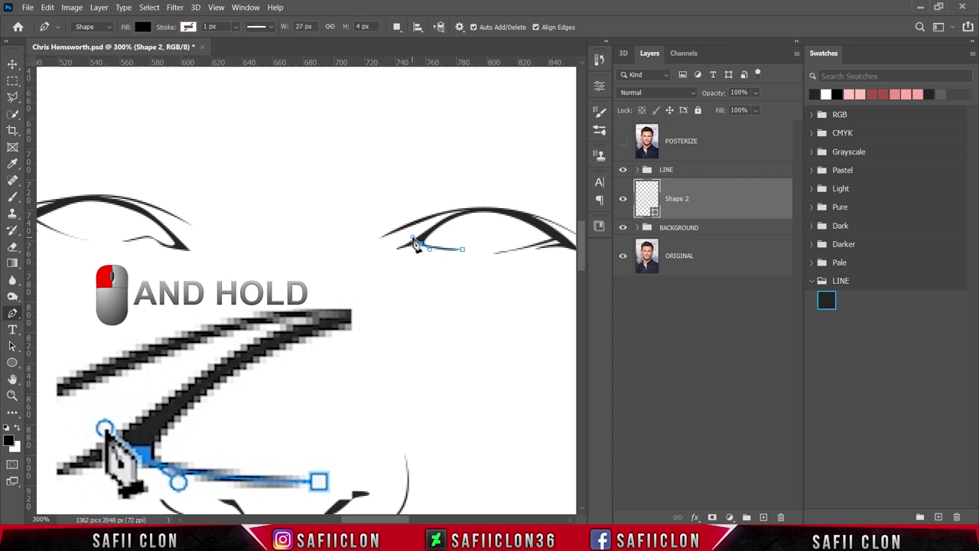
alt+click(425, 247)
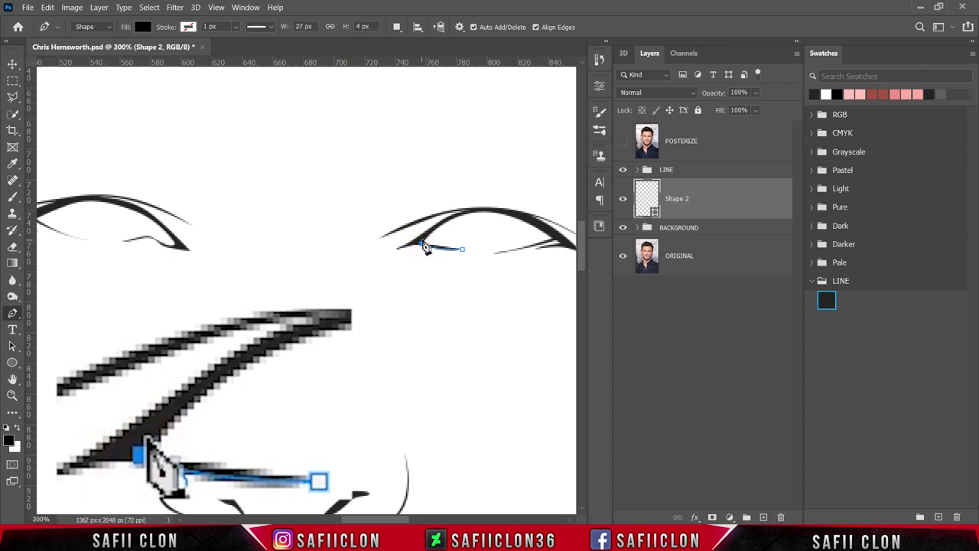
click(460, 221)
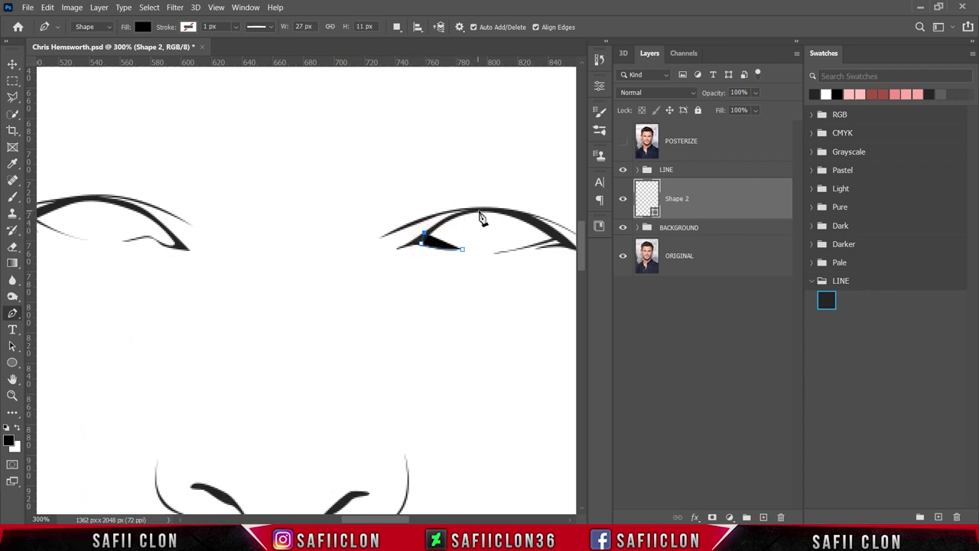
drag(482, 212, 512, 211)
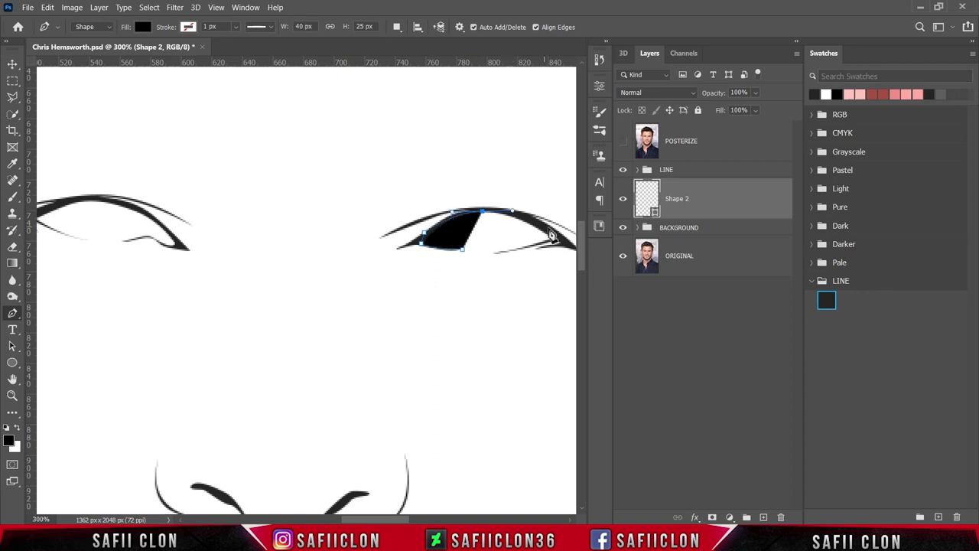
drag(405, 519, 419, 520)
drag(448, 236, 458, 249)
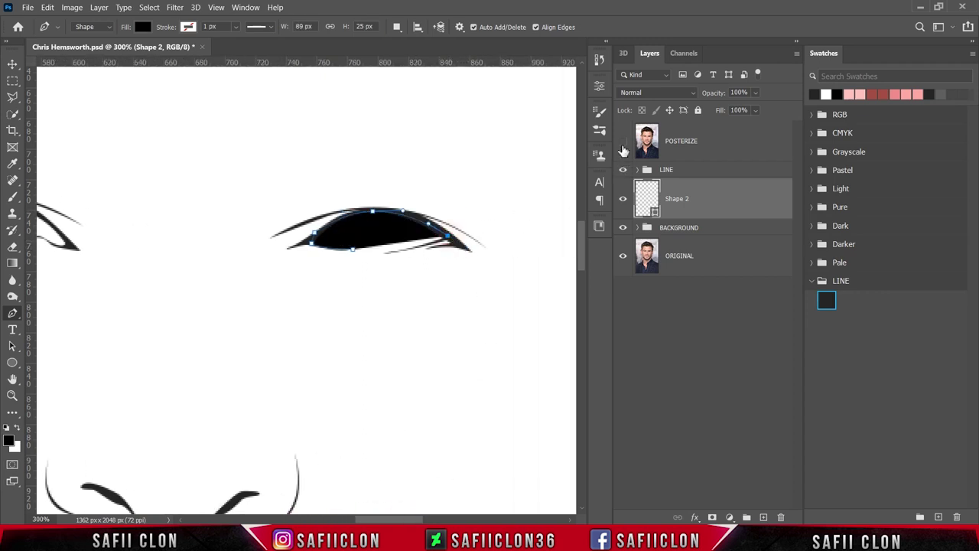
click(624, 149)
drag(387, 252, 366, 257)
click(352, 251)
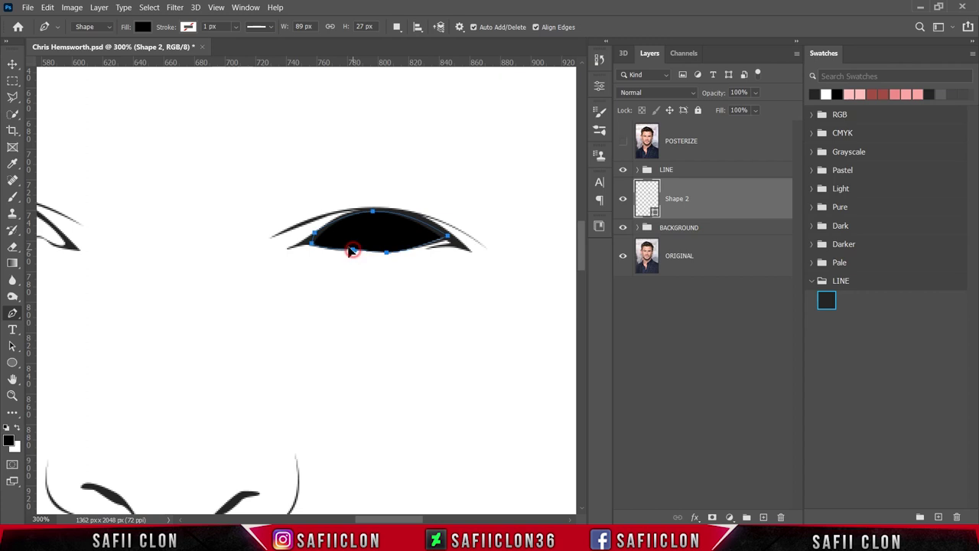
click(349, 251)
click(973, 53)
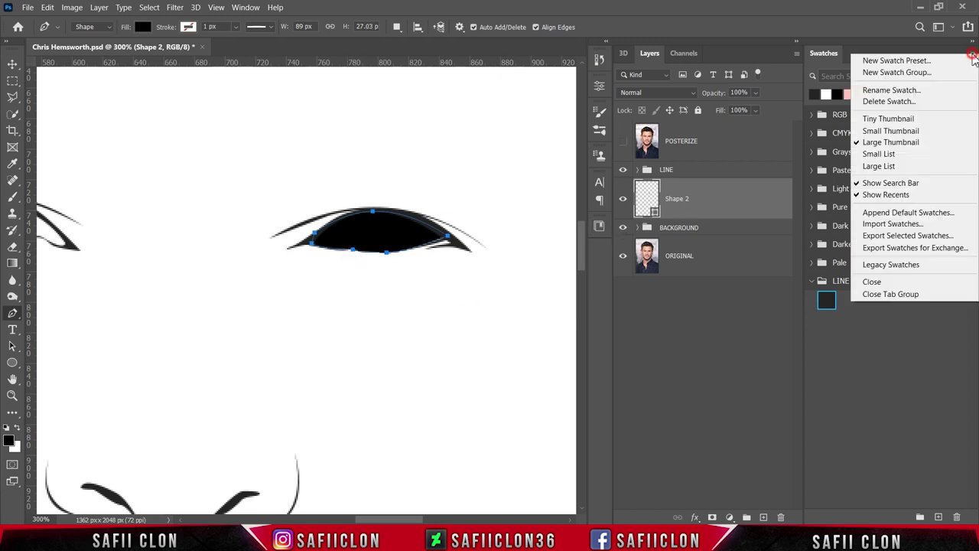
Import the Eyes.aco swatch file and expand its eleven-colour Eyes group
click(892, 225)
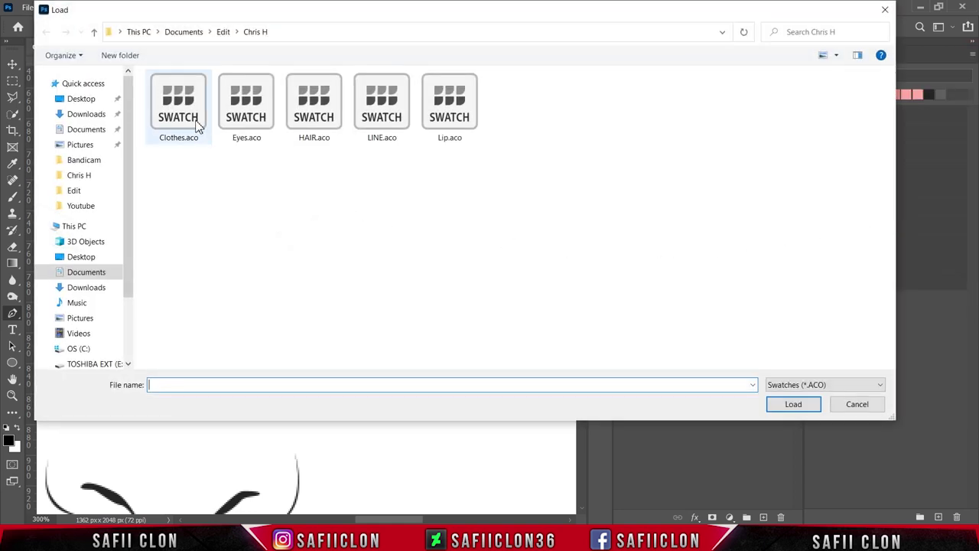
click(246, 121)
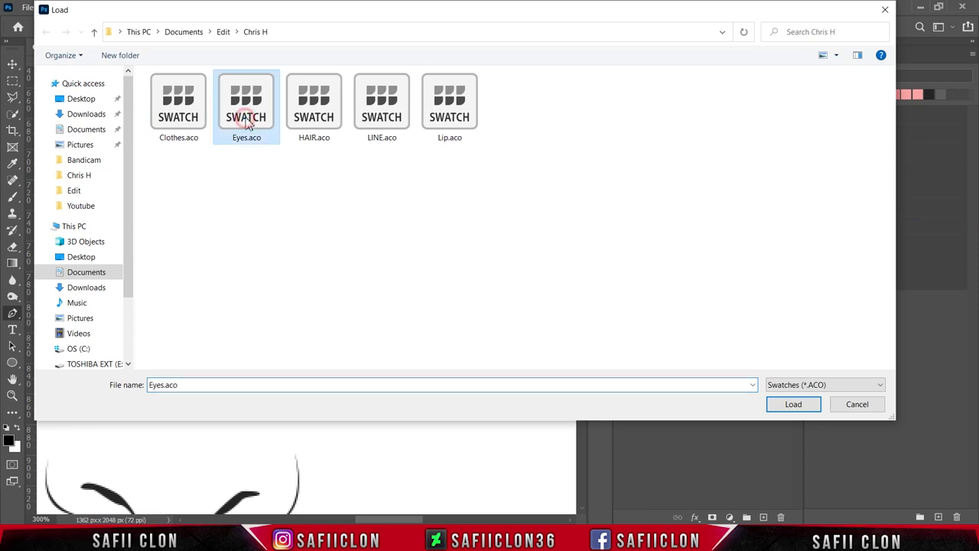
click(803, 409)
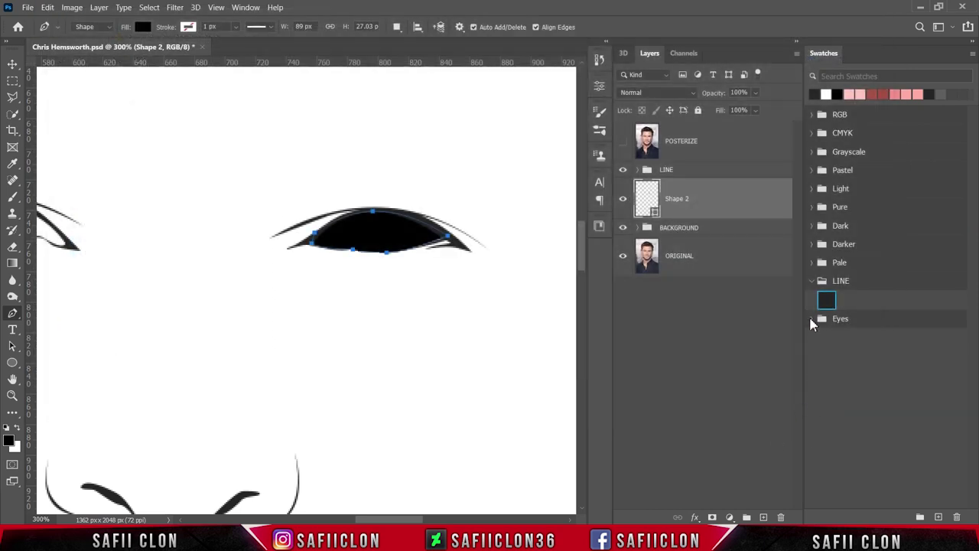
click(811, 319)
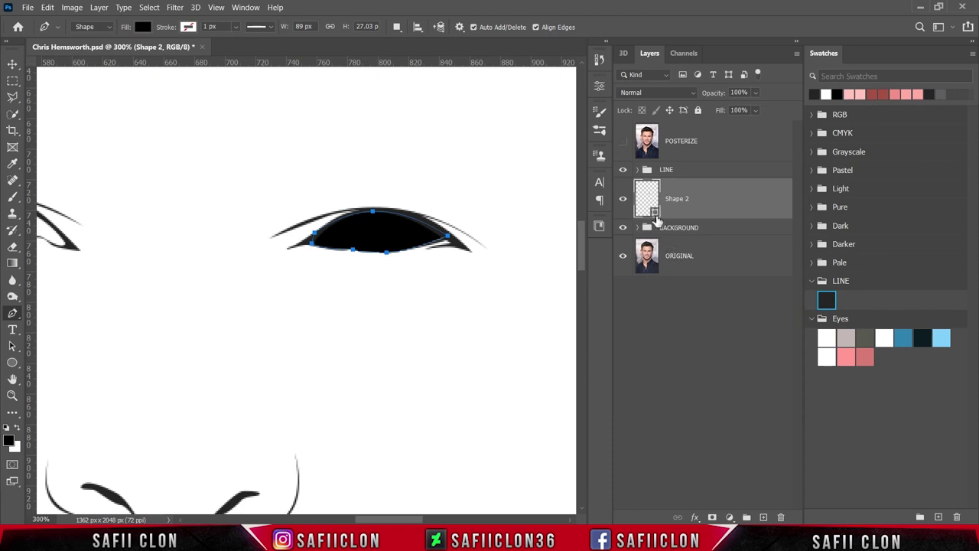
Change the Shape 2 fill to white (ffffff) from the Eyes swatches
double_click(655, 214)
drag(612, 33, 671, 33)
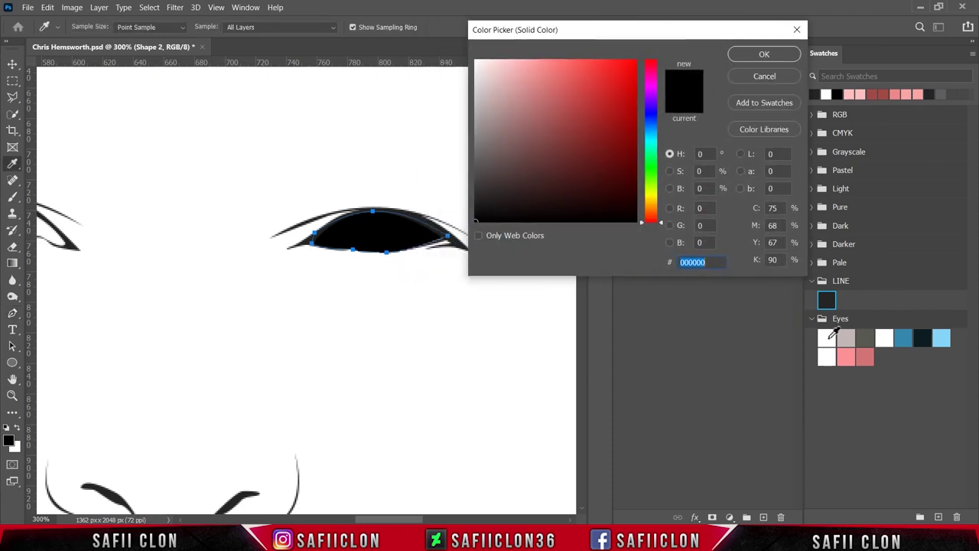
click(827, 337)
click(761, 54)
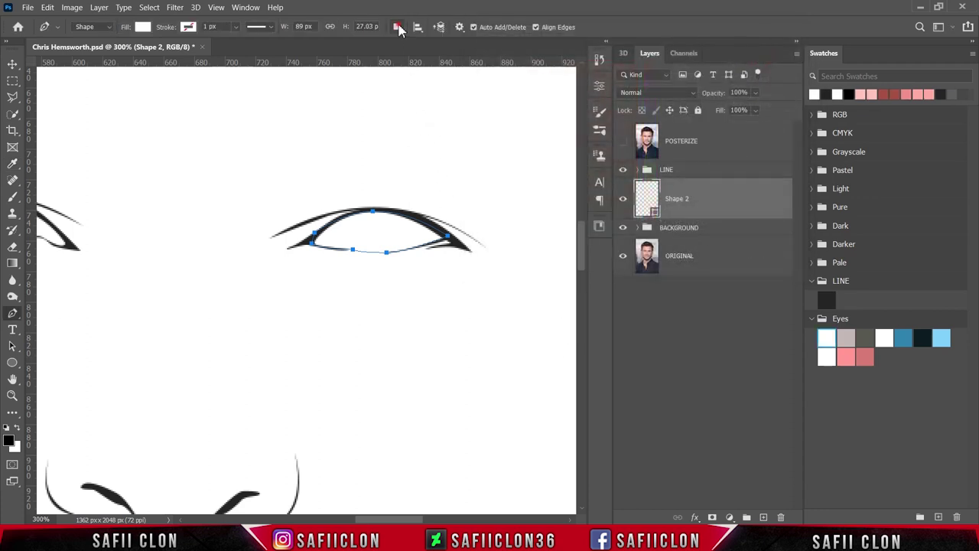
Set the Pen path operation to Combine Shapes
click(396, 27)
click(432, 55)
drag(410, 518, 380, 518)
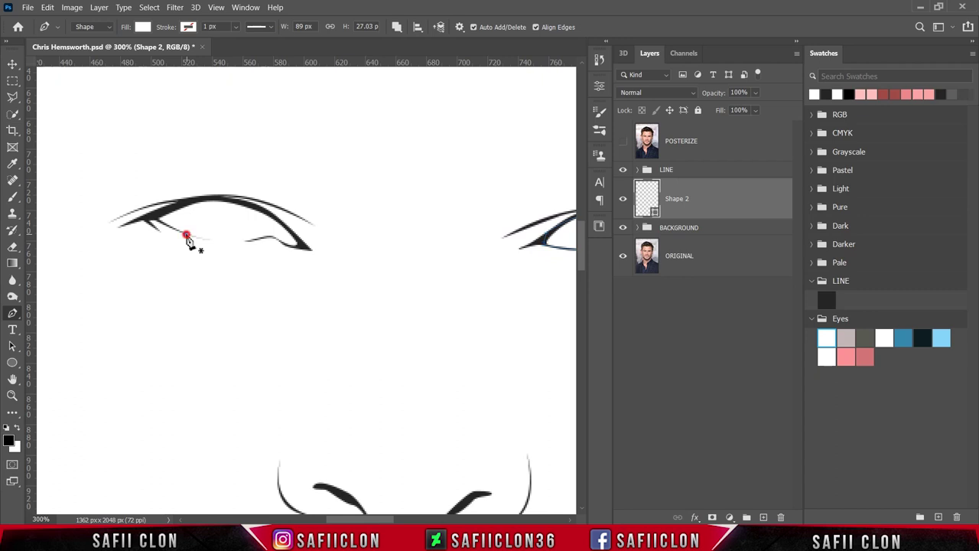
Trace the left eye opening with curved anchors, adding it to the white Shape 2 fill
click(186, 234)
click(153, 216)
drag(213, 199, 238, 203)
drag(285, 225, 303, 245)
click(623, 141)
click(287, 246)
drag(264, 237, 255, 239)
drag(185, 234, 156, 222)
drag(385, 519, 406, 519)
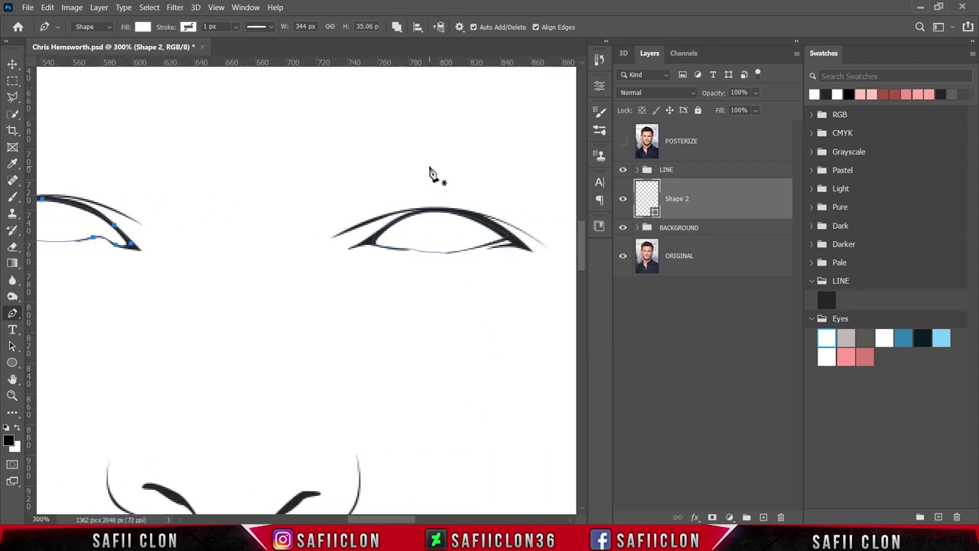
Switch the Pen path operation to New Layer and show the POSTERIZE reference
click(397, 28)
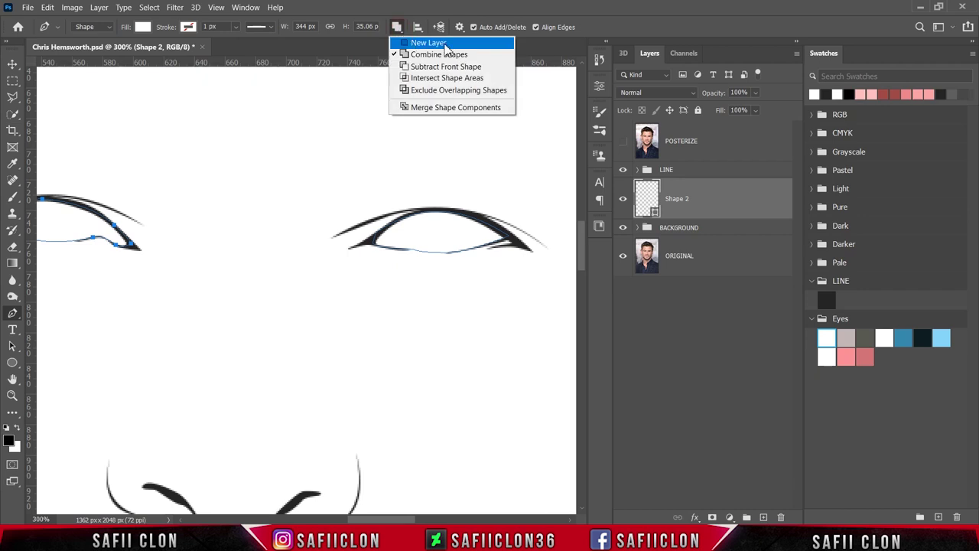
click(428, 43)
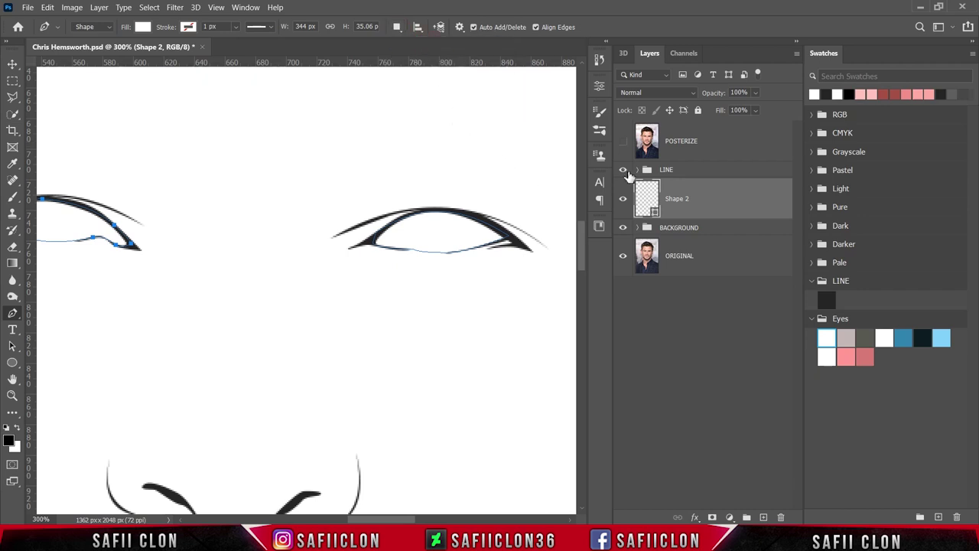
click(623, 143)
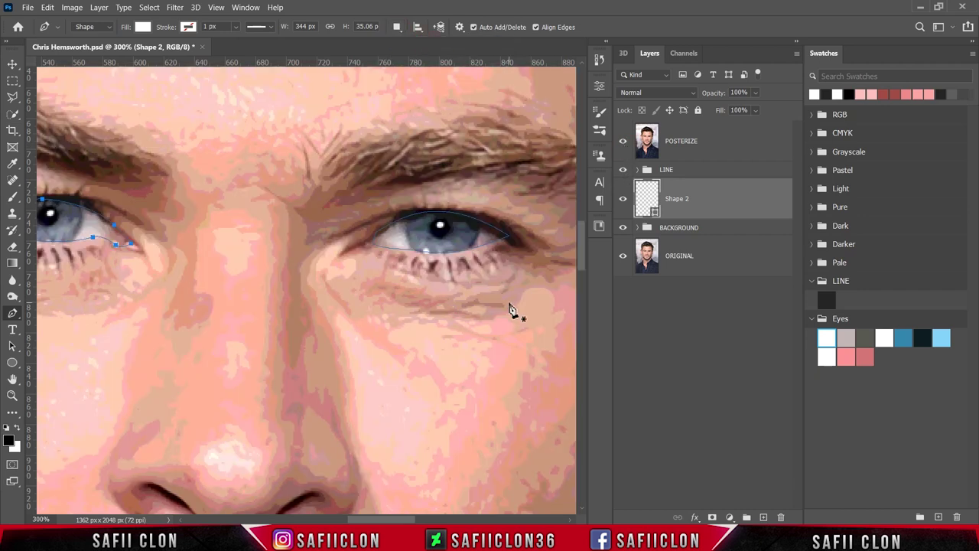
key(Escape)
Pen a closed shadow shape around the right eye and brow area
click(407, 253)
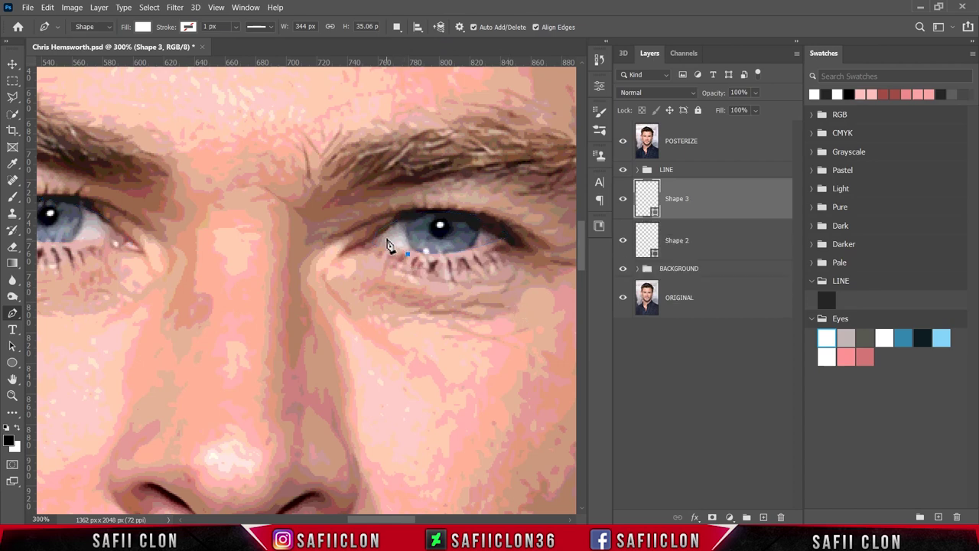
click(389, 243)
drag(417, 233, 483, 247)
click(501, 257)
click(521, 226)
click(467, 187)
click(371, 188)
click(318, 249)
click(433, 291)
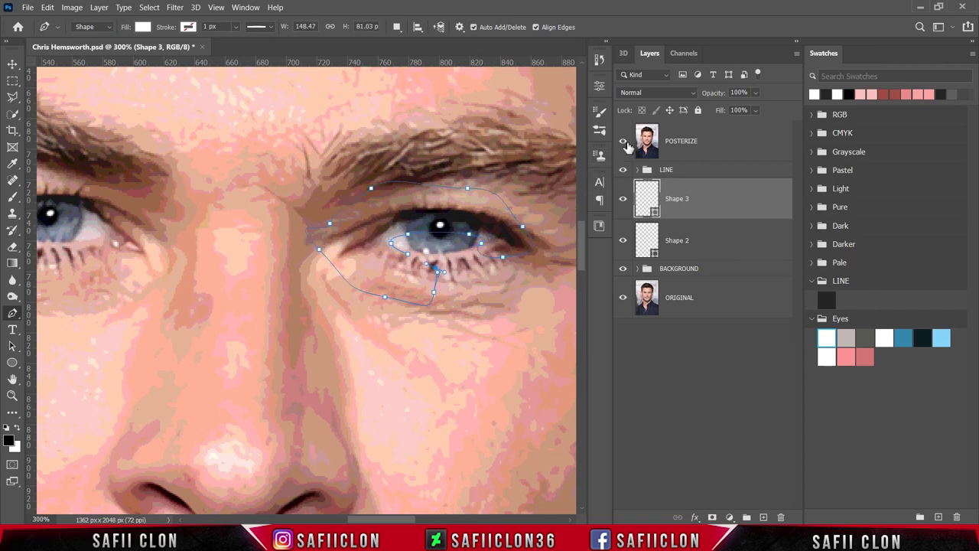
click(624, 143)
click(407, 253)
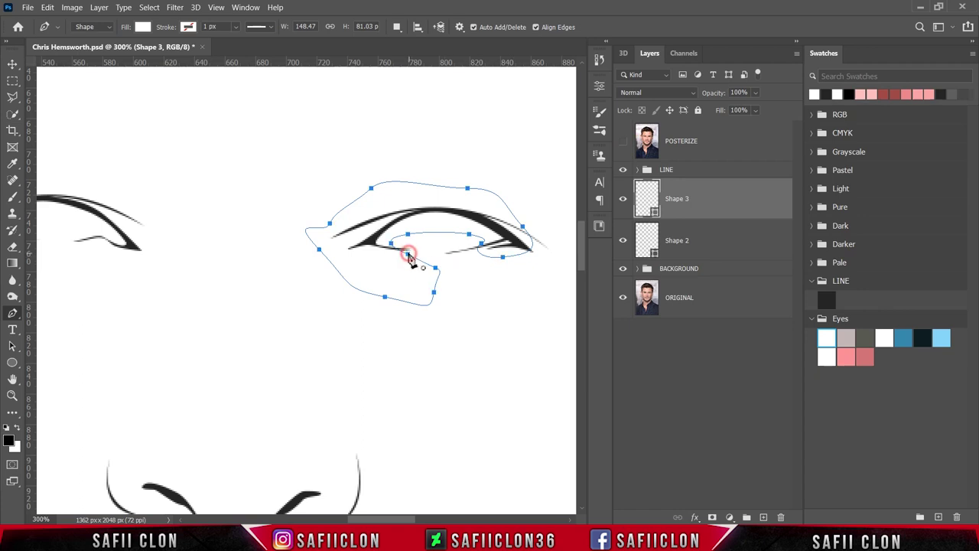
Fill the new Shape 3 with grey-pink c1b7b5
double_click(656, 216)
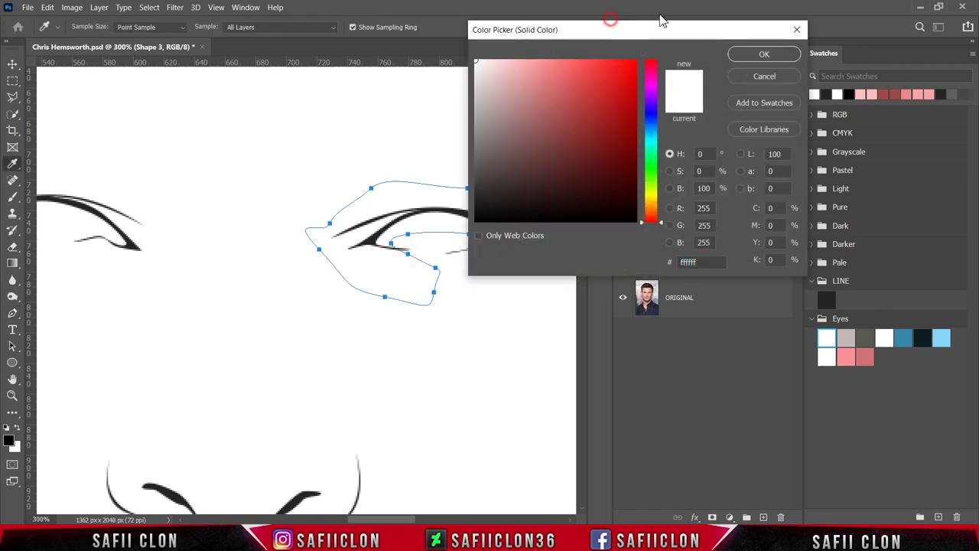
drag(657, 29, 707, 22)
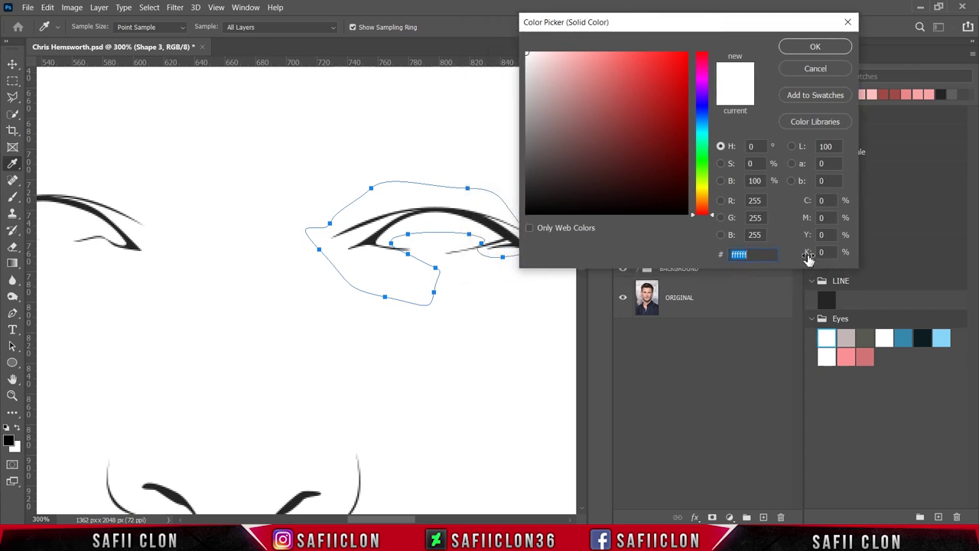
click(847, 336)
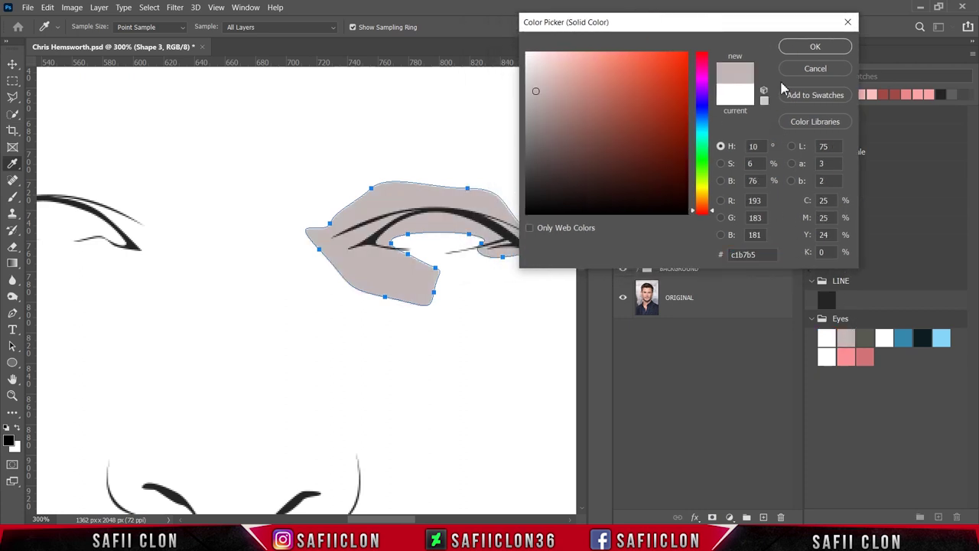
click(815, 48)
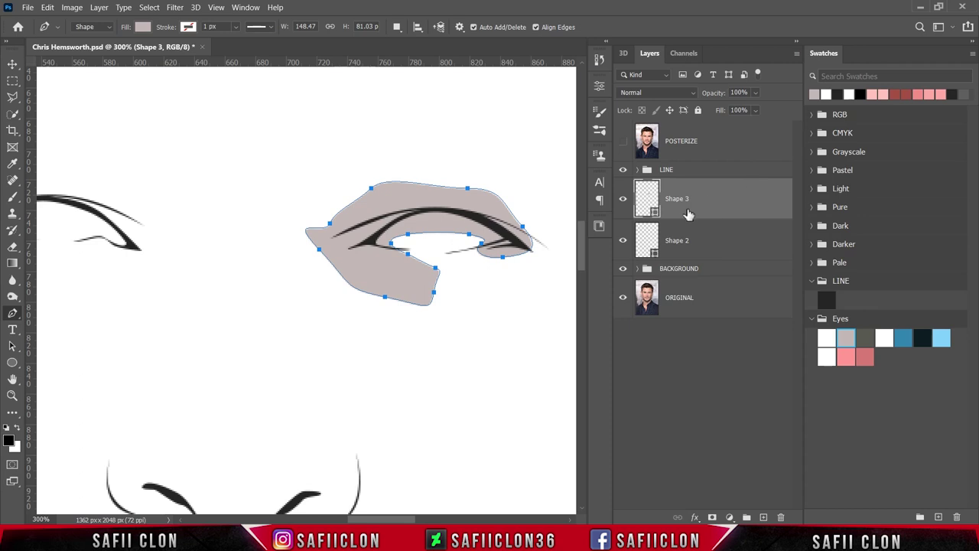
Clip Shape 3 to the white eye shape and set the path operation to Combine Shapes
right_click(709, 199)
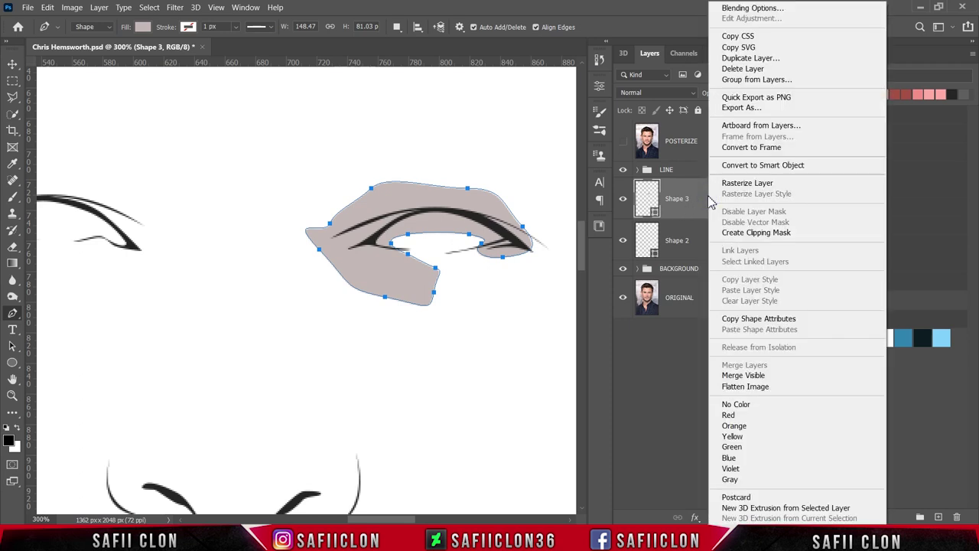
click(749, 232)
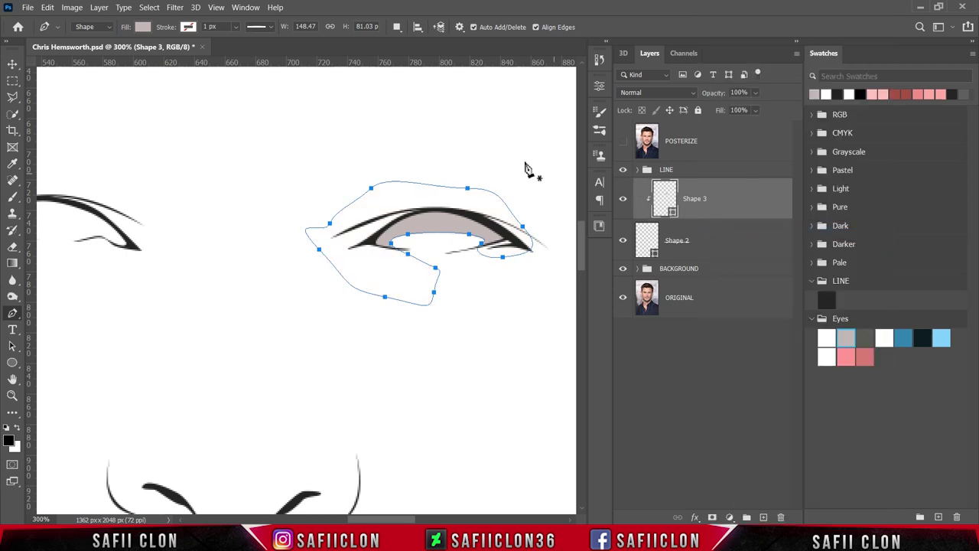
click(400, 30)
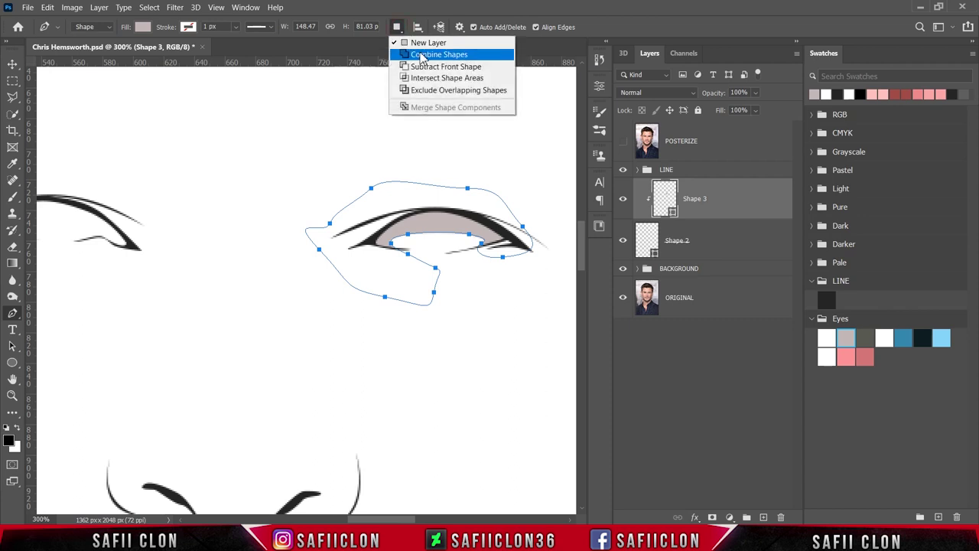
click(423, 56)
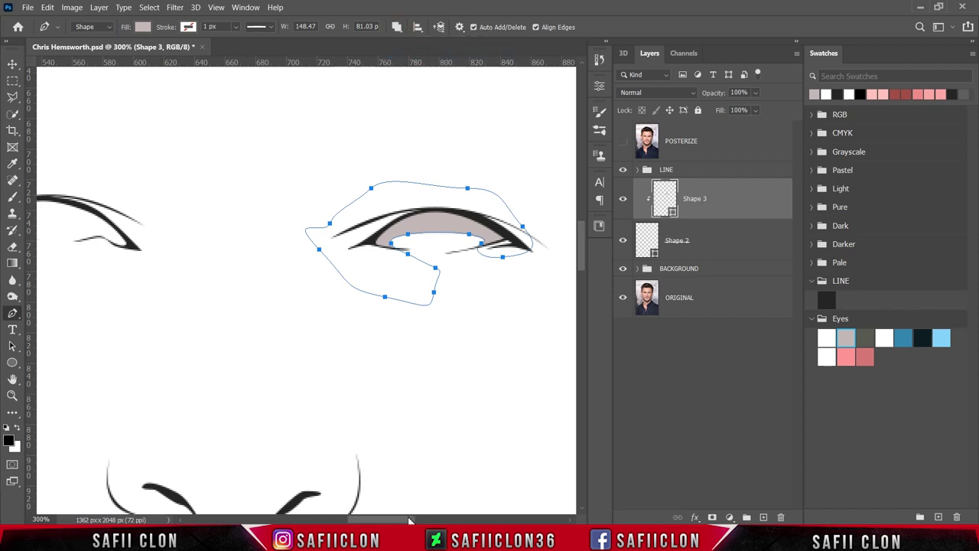
drag(417, 519, 388, 519)
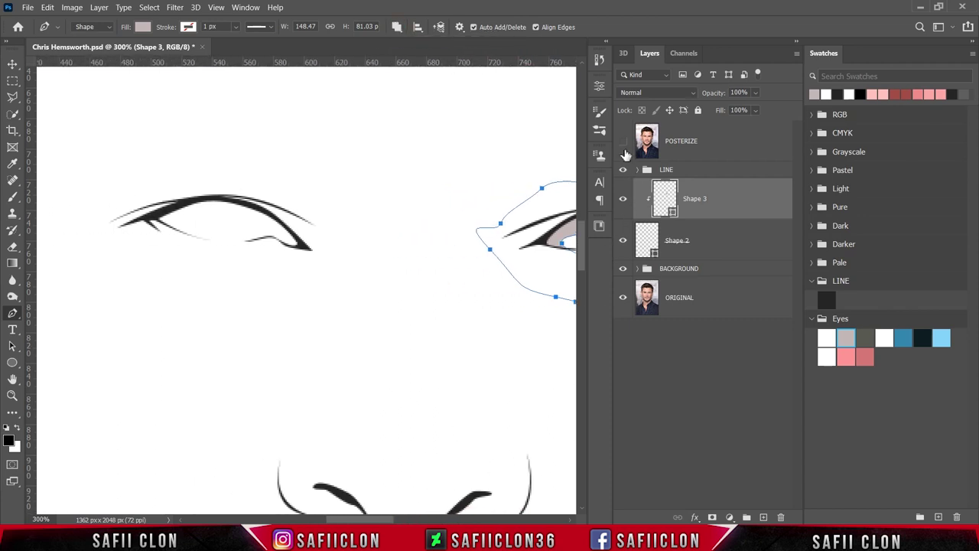
Pen a closed lid-shadow shape around the left eye into Shape 3
click(623, 144)
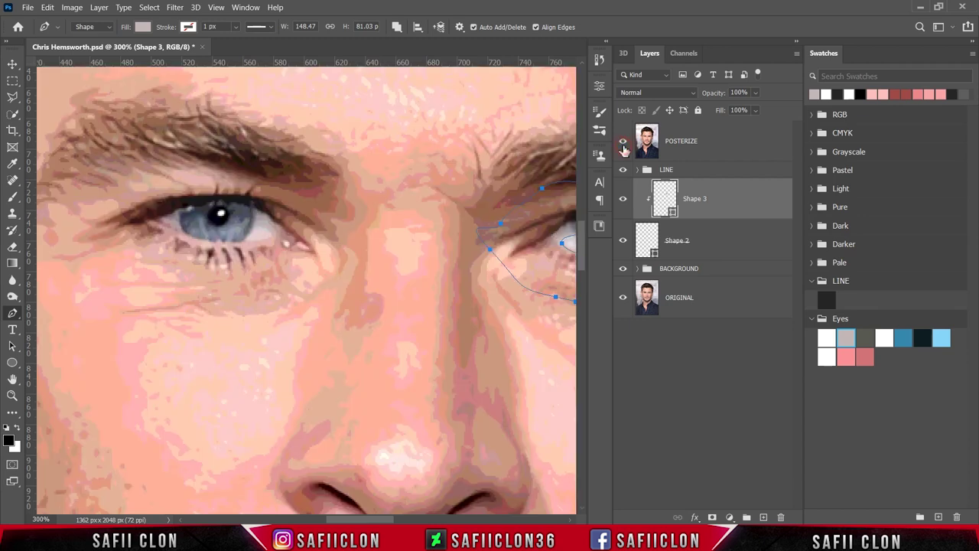
click(270, 249)
click(261, 227)
drag(185, 240, 197, 253)
click(147, 260)
click(104, 189)
click(307, 162)
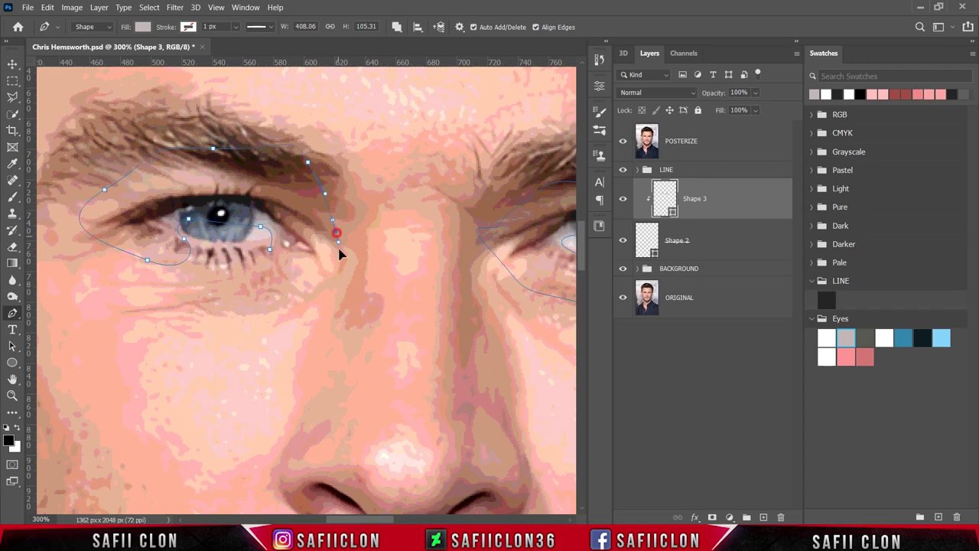
click(343, 273)
click(251, 269)
click(269, 249)
click(623, 141)
key(Return)
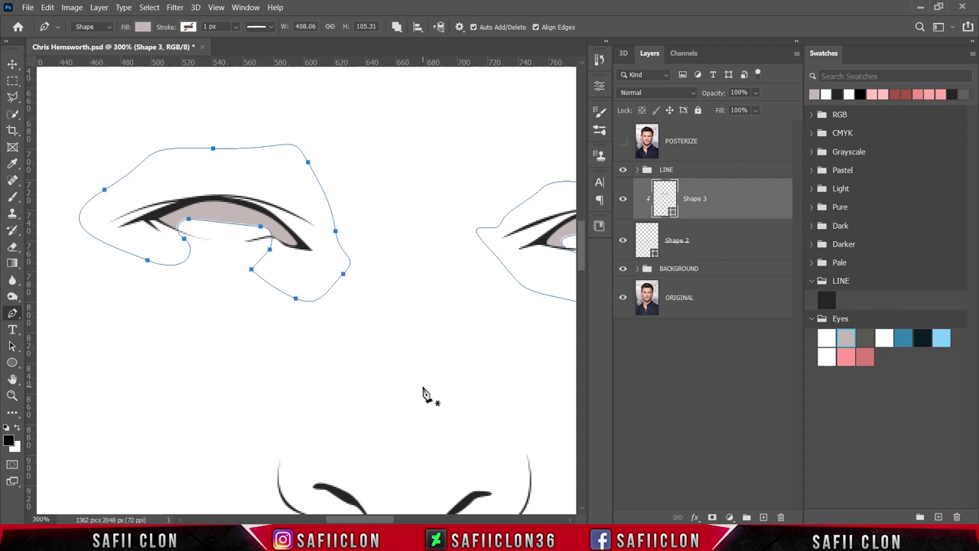
Set the path operation back to New Layer and leave the POSTERIZE reference showing
key(ctrl+minus)
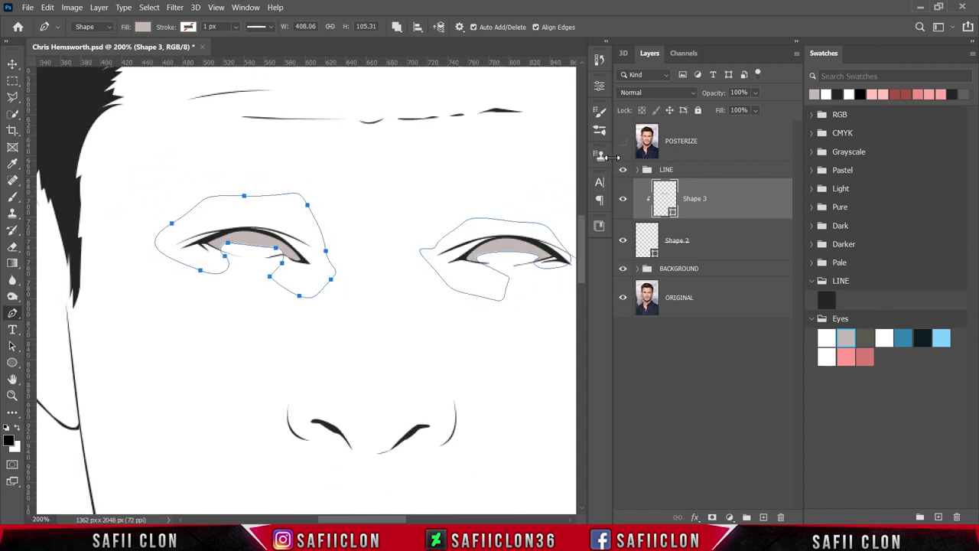
click(622, 145)
click(396, 29)
click(422, 43)
click(623, 141)
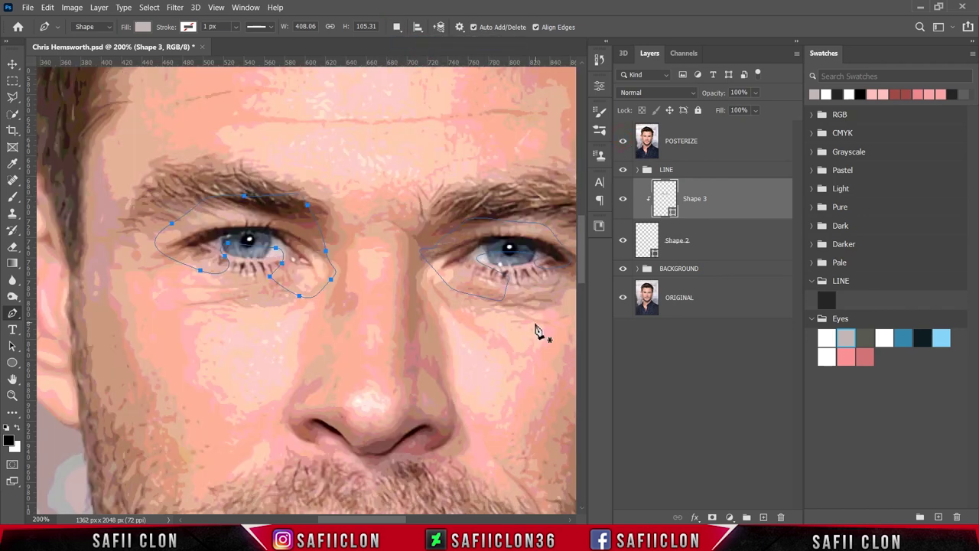
key(ctrl+plus)
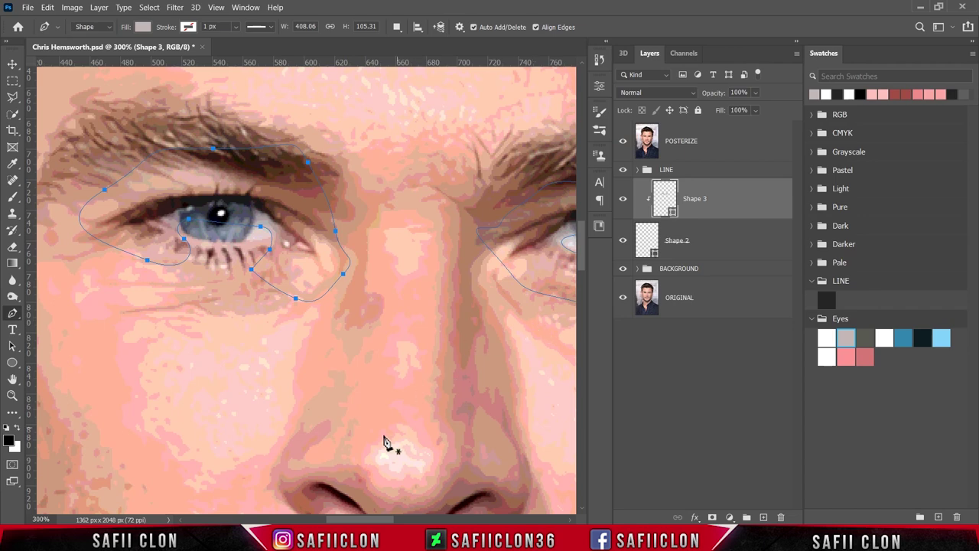
drag(372, 520, 397, 520)
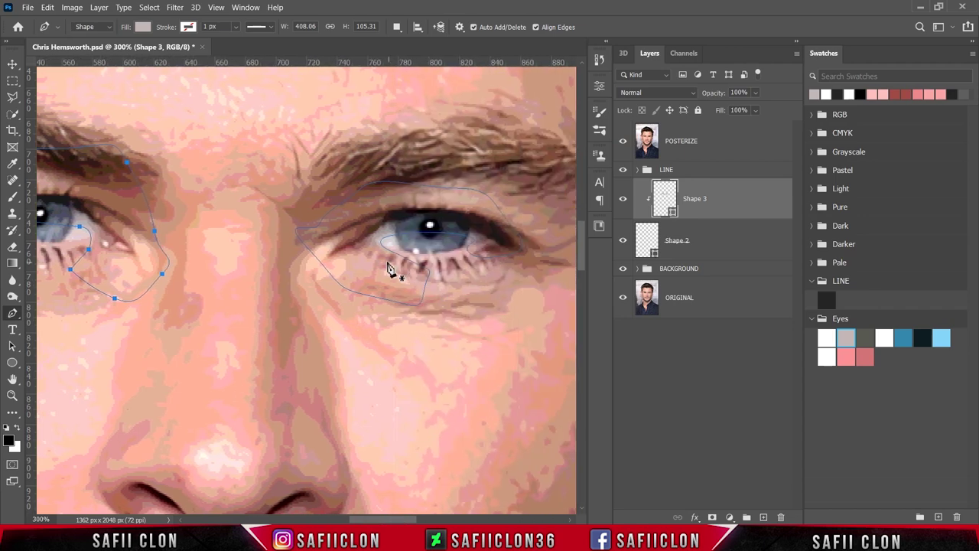
Draw a closed Pen shape outline around the first eye
click(379, 255)
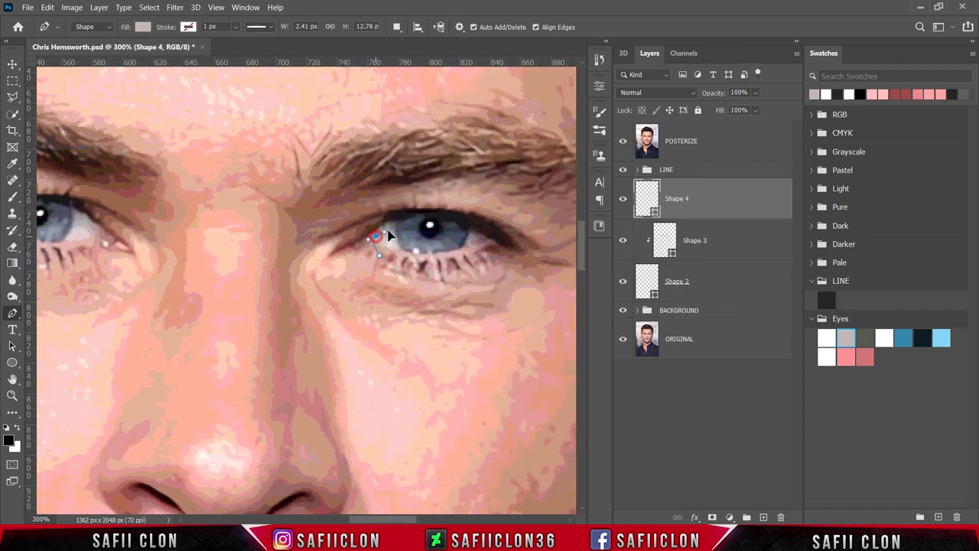
click(382, 234)
click(623, 141)
drag(413, 221, 428, 223)
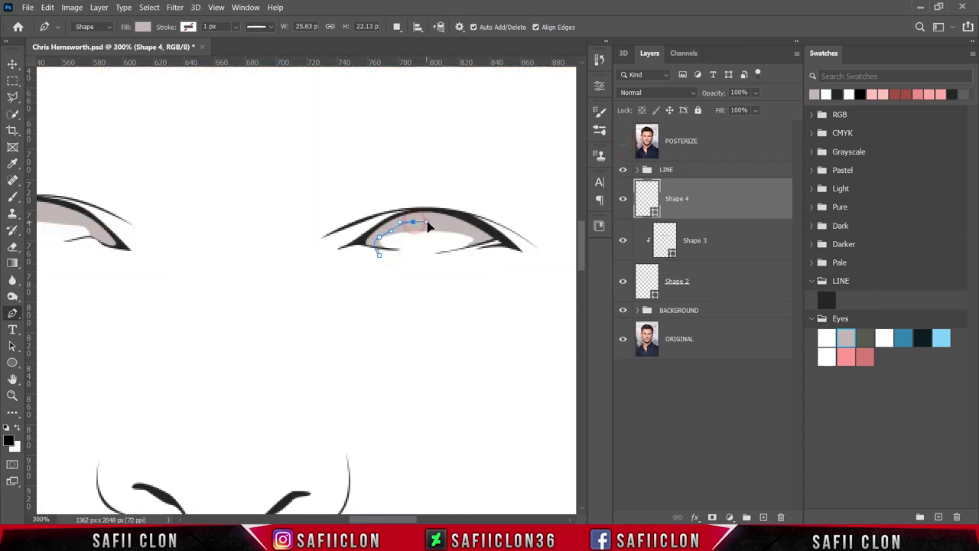
click(474, 233)
drag(465, 255, 453, 266)
click(530, 248)
click(468, 185)
click(392, 182)
click(337, 211)
click(327, 262)
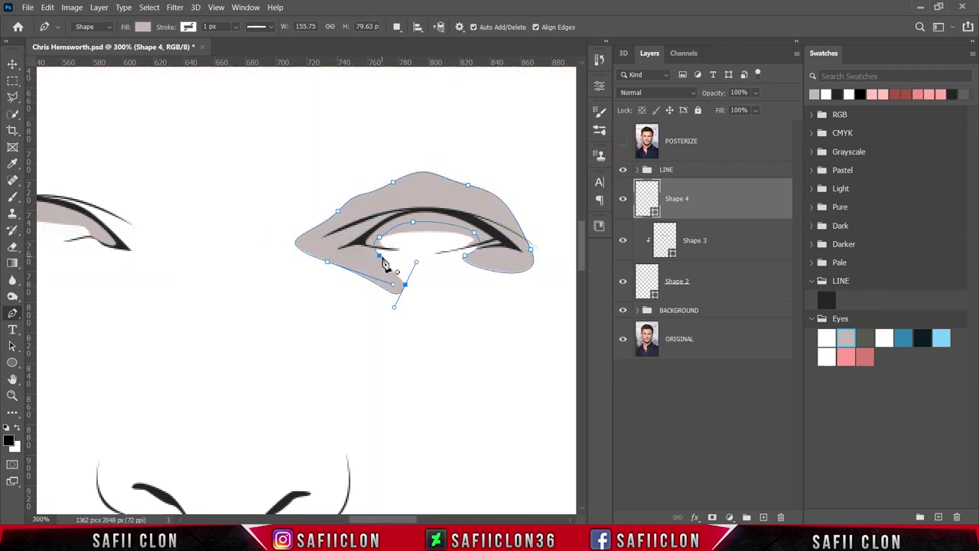
click(405, 285)
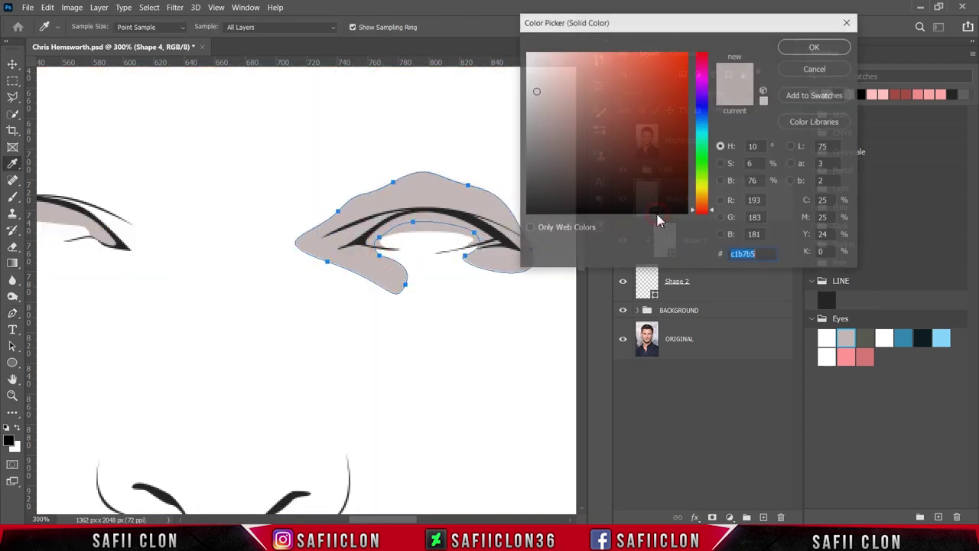
Fill the new shape with dark grey #585951 and clip it to the eye whites
double_click(656, 212)
click(864, 337)
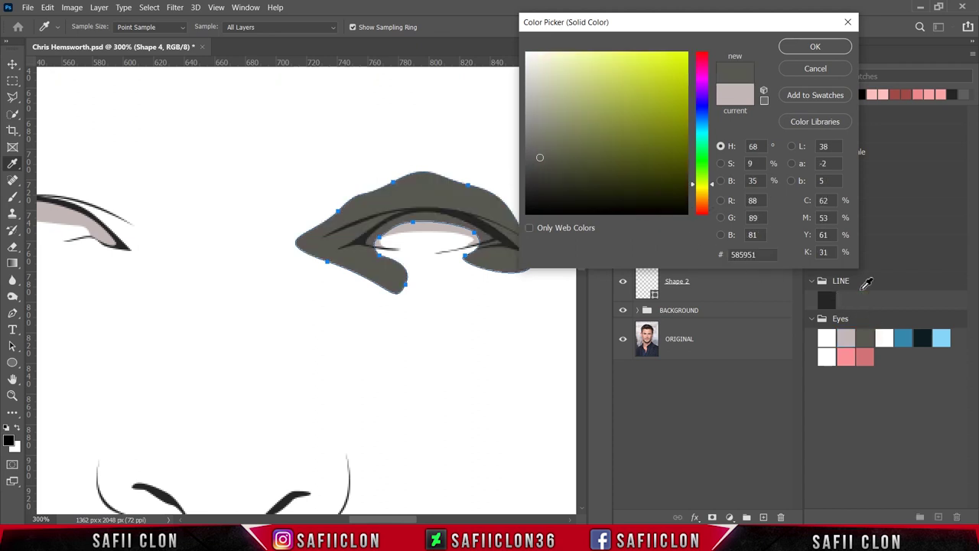
click(797, 50)
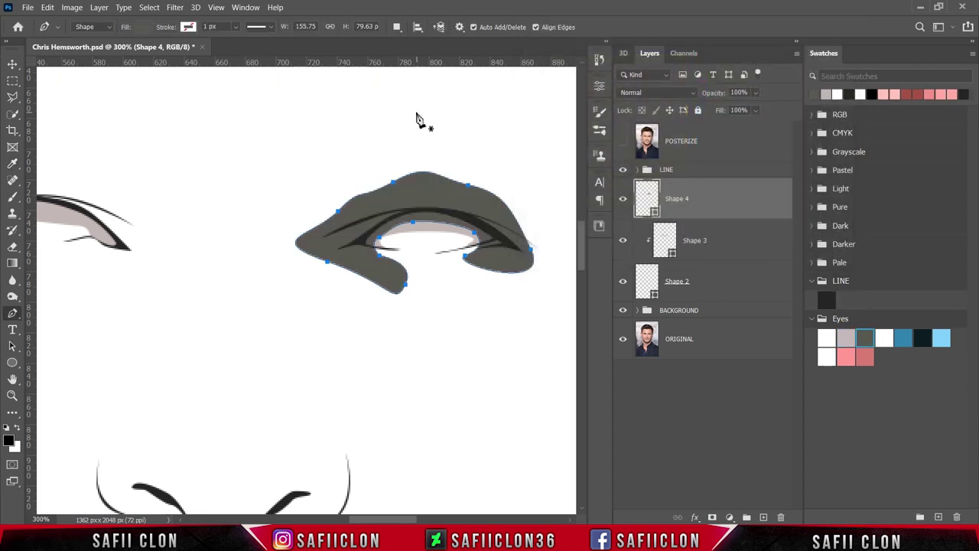
right_click(707, 199)
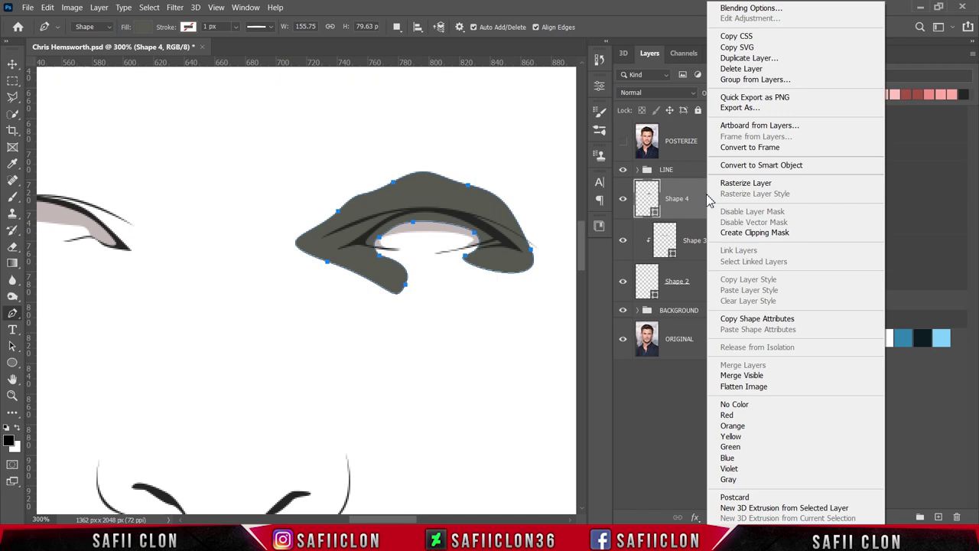
click(731, 233)
With Combine Shapes, add a second closed outline around the other eye
click(397, 26)
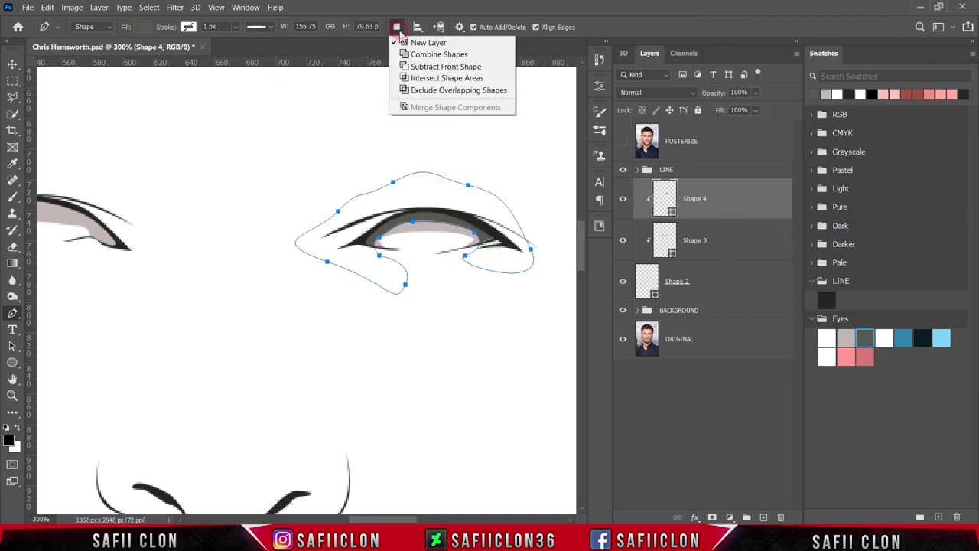
click(413, 55)
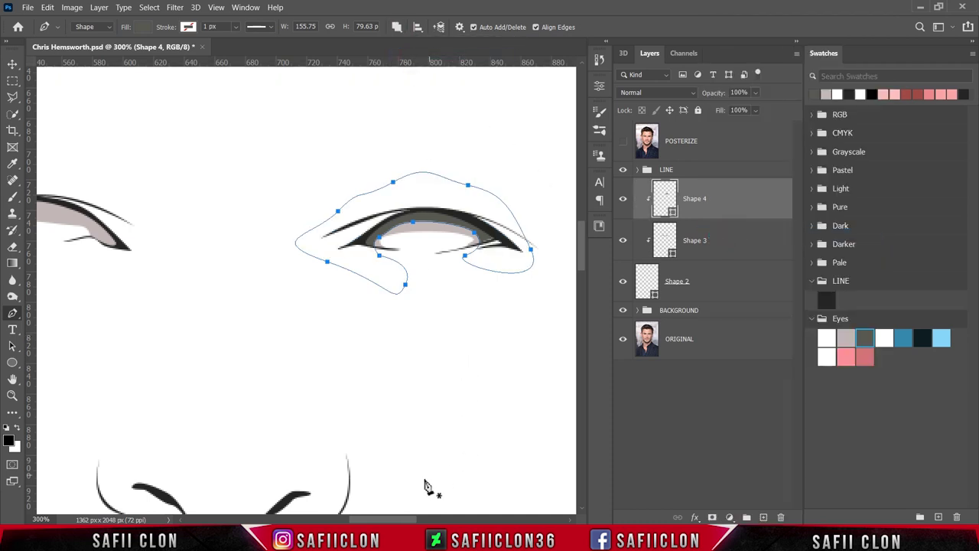
drag(407, 520, 386, 520)
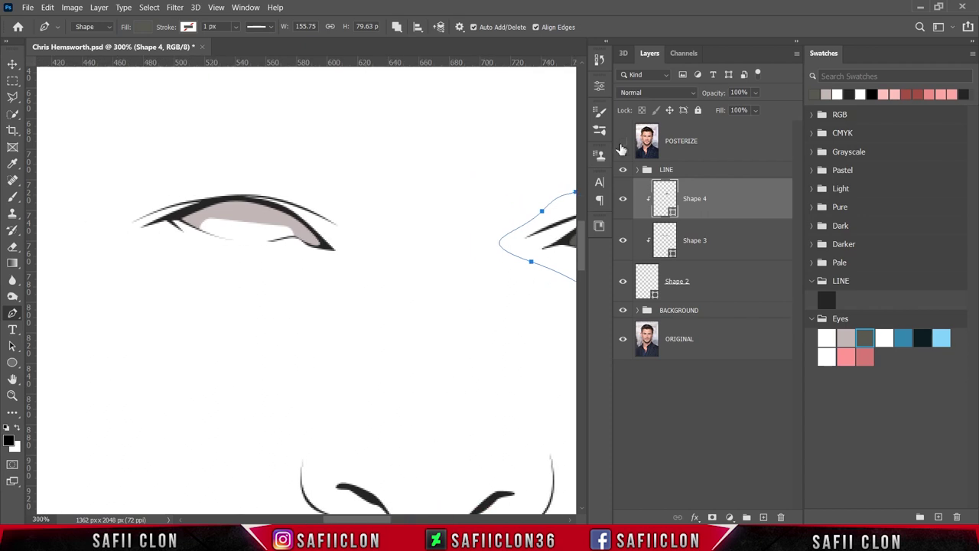
click(623, 142)
drag(305, 255, 299, 227)
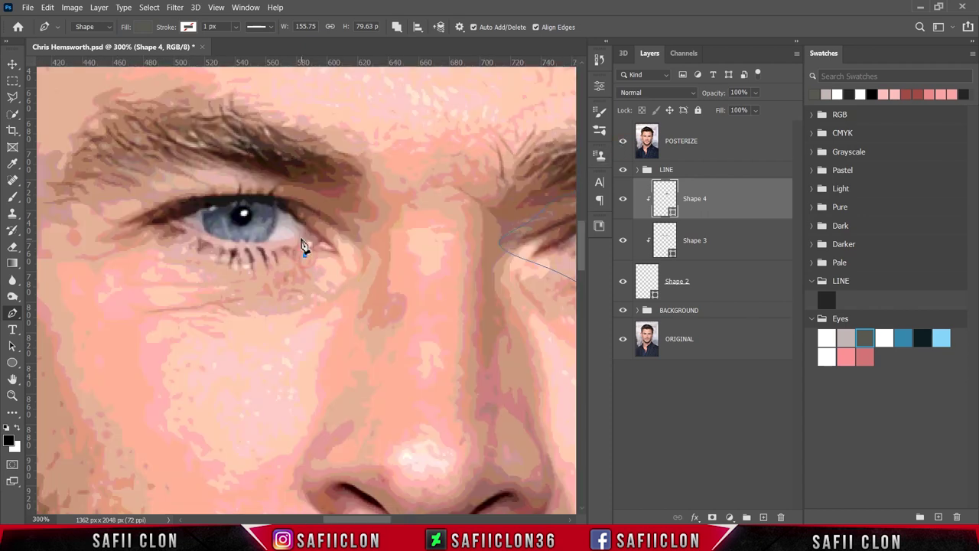
click(623, 141)
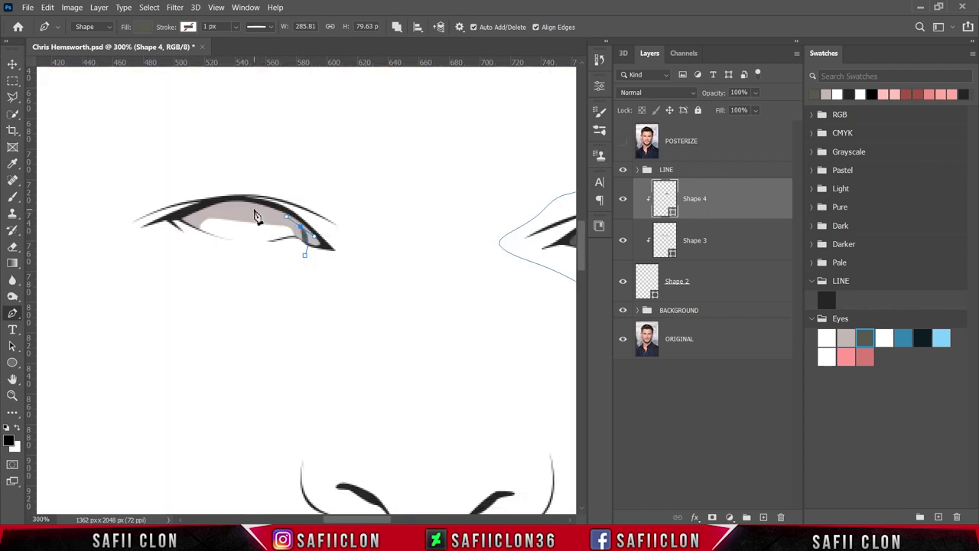
click(202, 236)
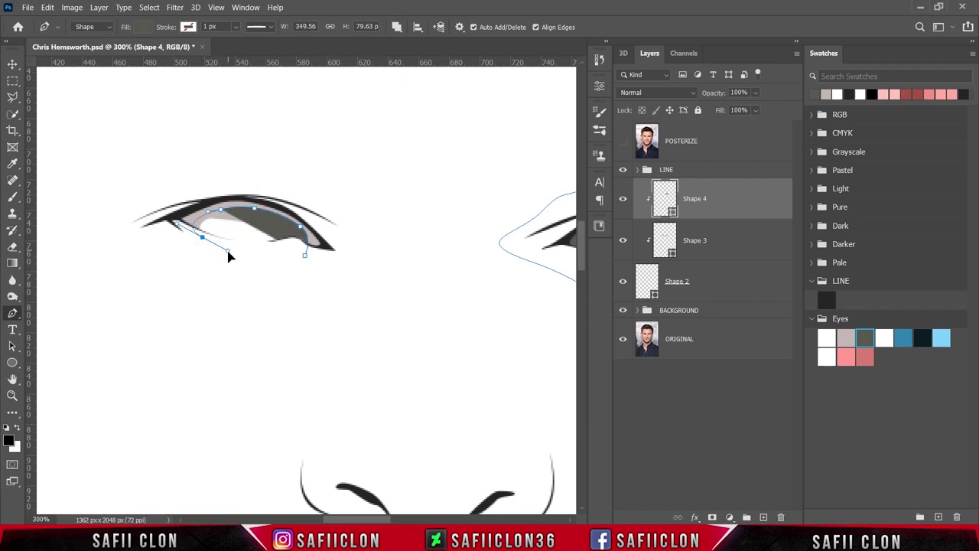
drag(145, 244, 126, 220)
drag(141, 186, 180, 165)
click(269, 152)
click(348, 183)
click(371, 234)
click(357, 260)
click(305, 255)
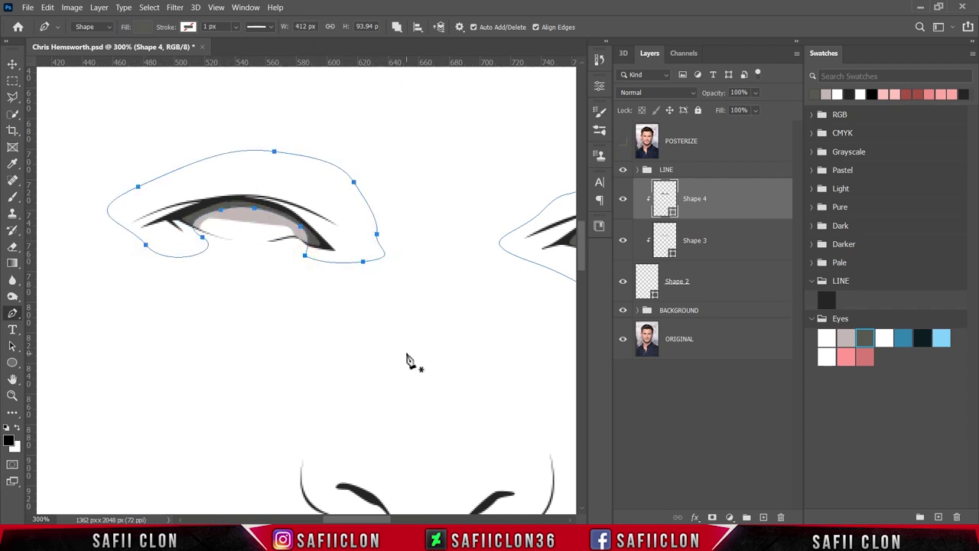
Zoom out and toggle the grey shape and posterized photo to compare both eyes
key(ctrl+minus)
click(623, 201)
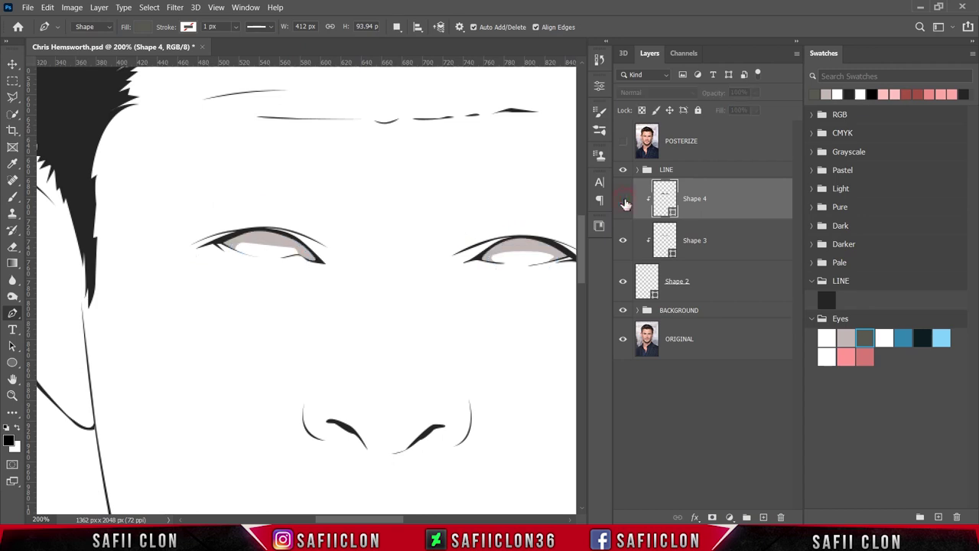
click(623, 200)
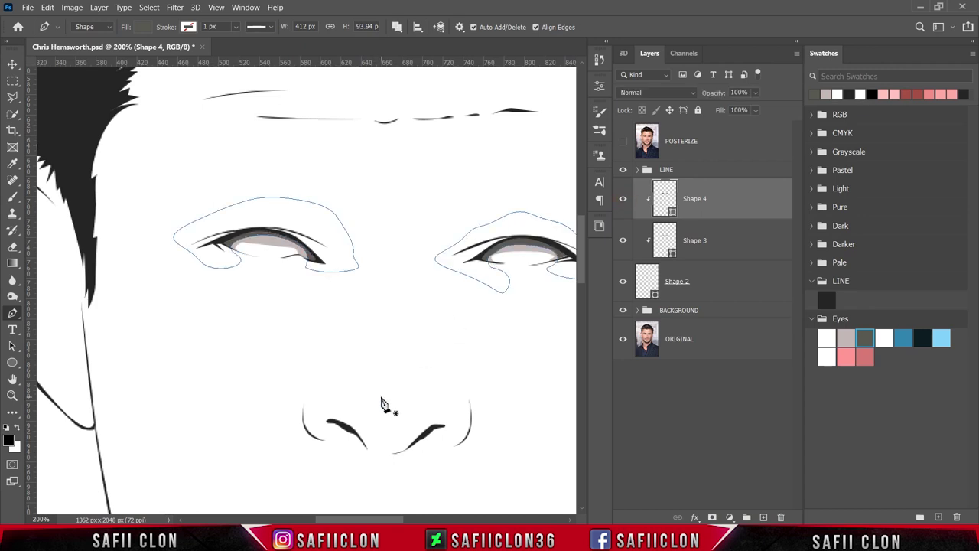
click(623, 143)
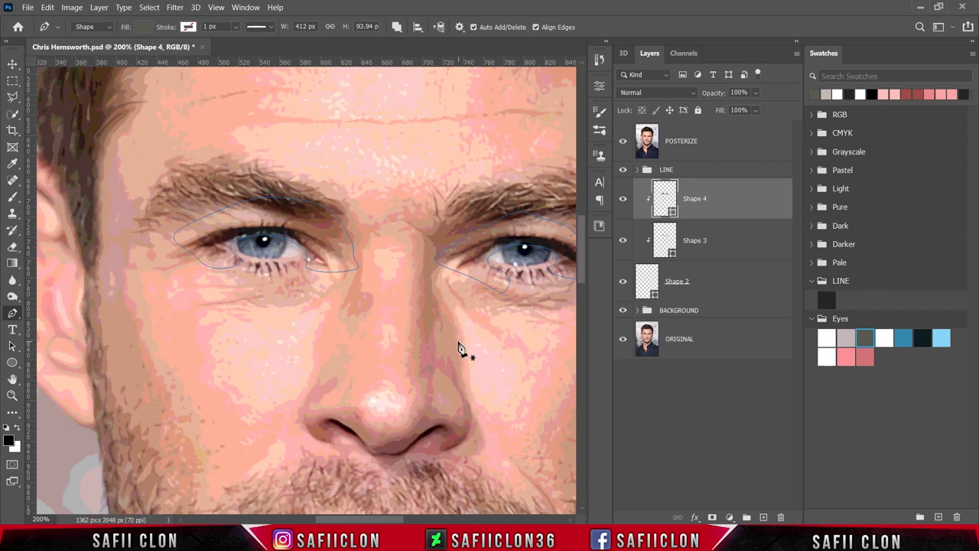
drag(395, 520, 417, 517)
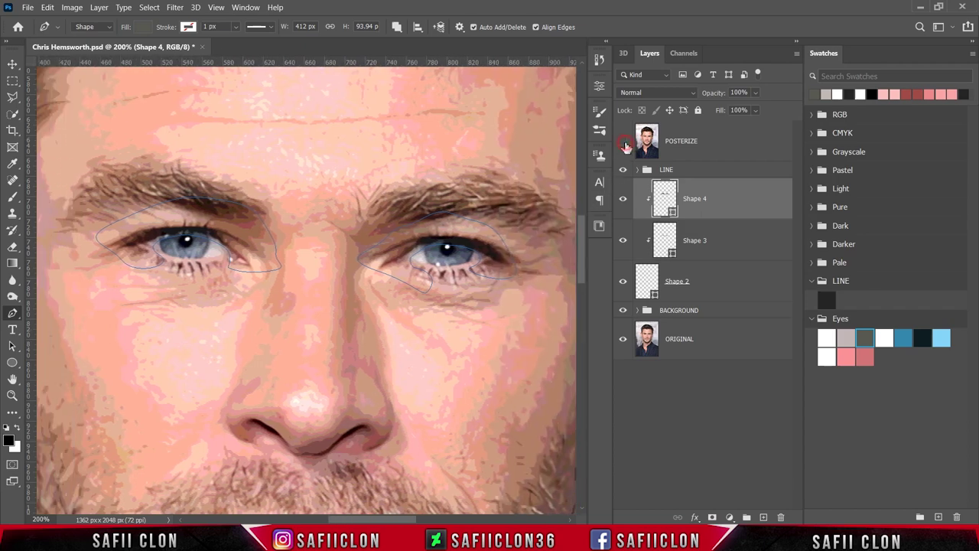
click(625, 145)
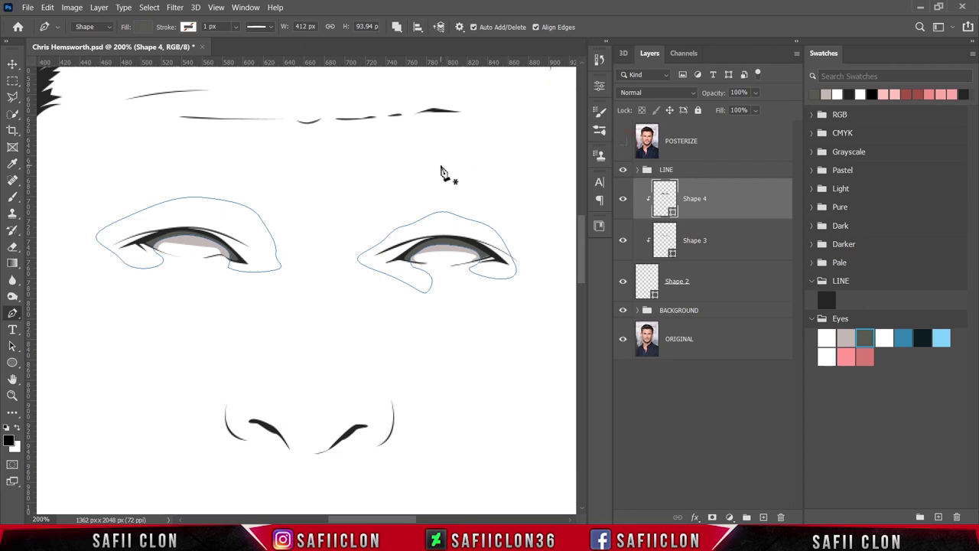
Draw a dark grey circle as a vector Ellipse shape on its own new layer
click(15, 364)
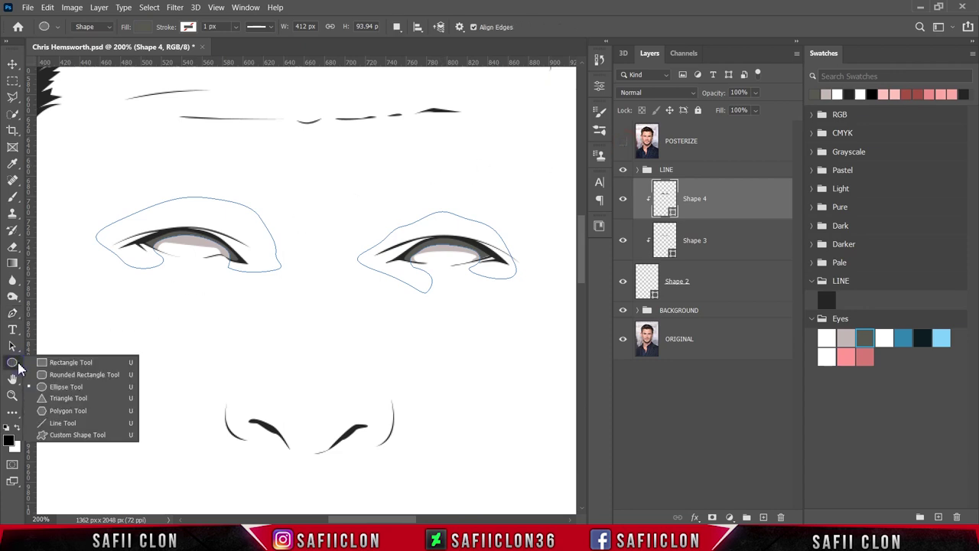
click(80, 390)
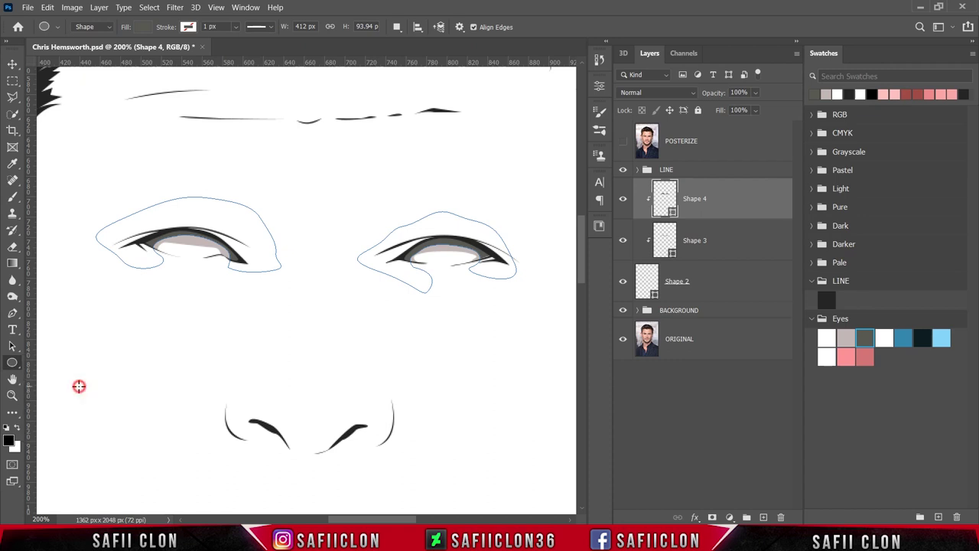
click(94, 27)
click(85, 39)
click(397, 26)
click(414, 38)
drag(300, 182, 370, 261)
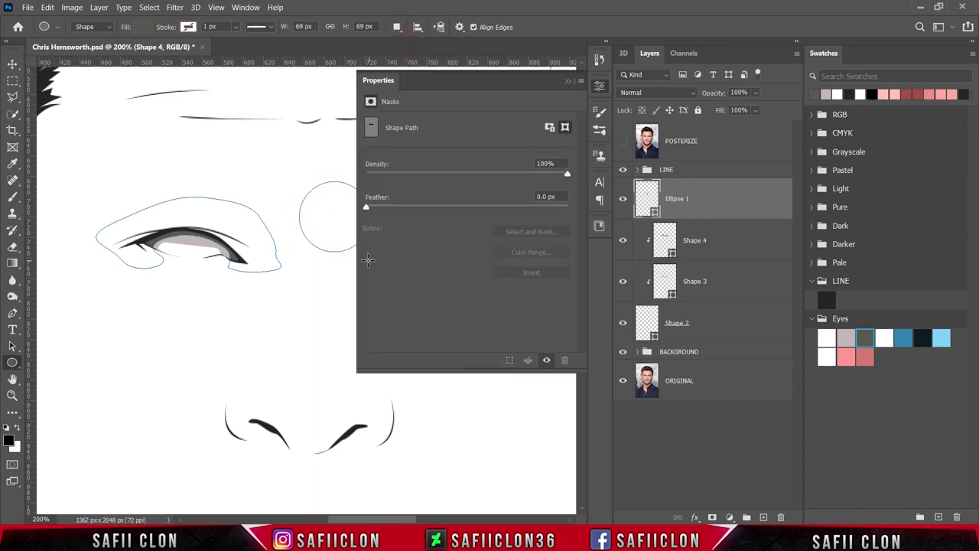
click(568, 81)
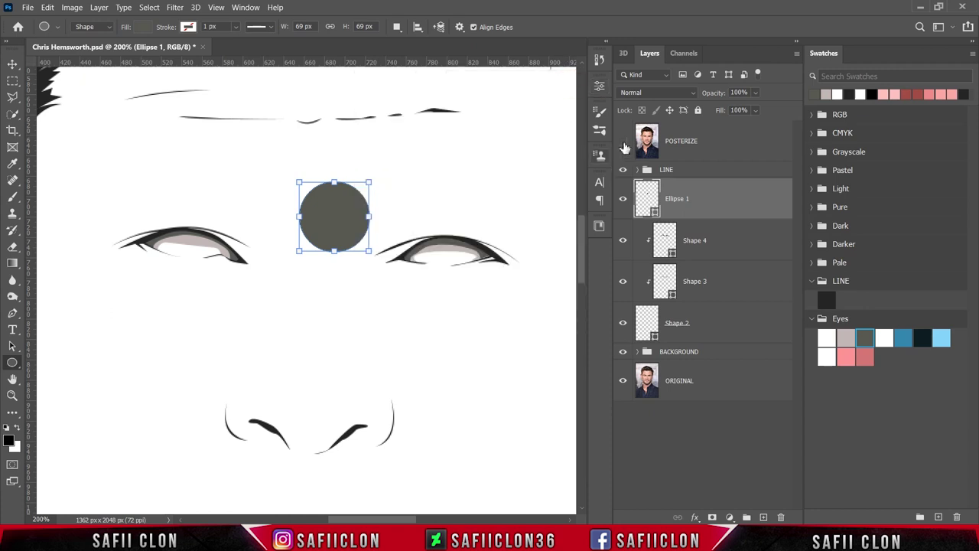
Move the circle onto the left eye's iris and scale it to about 68% (47 px)
click(623, 143)
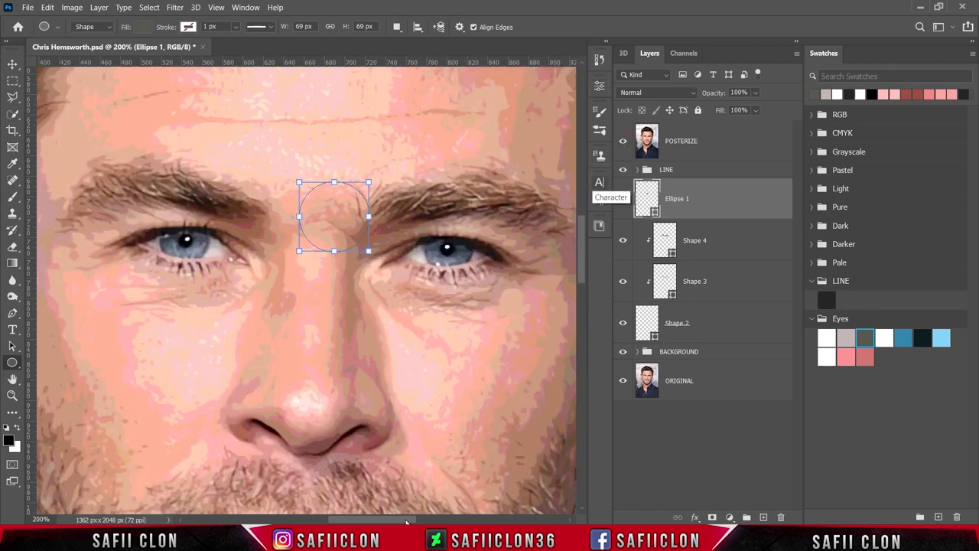
scroll(360, 396, left, 3)
key(ctrl+t)
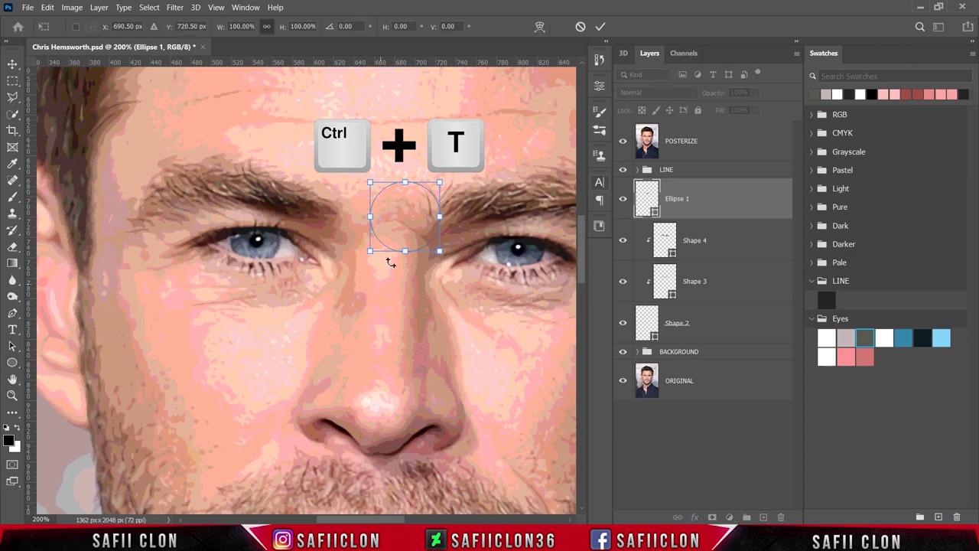
drag(411, 214, 259, 239)
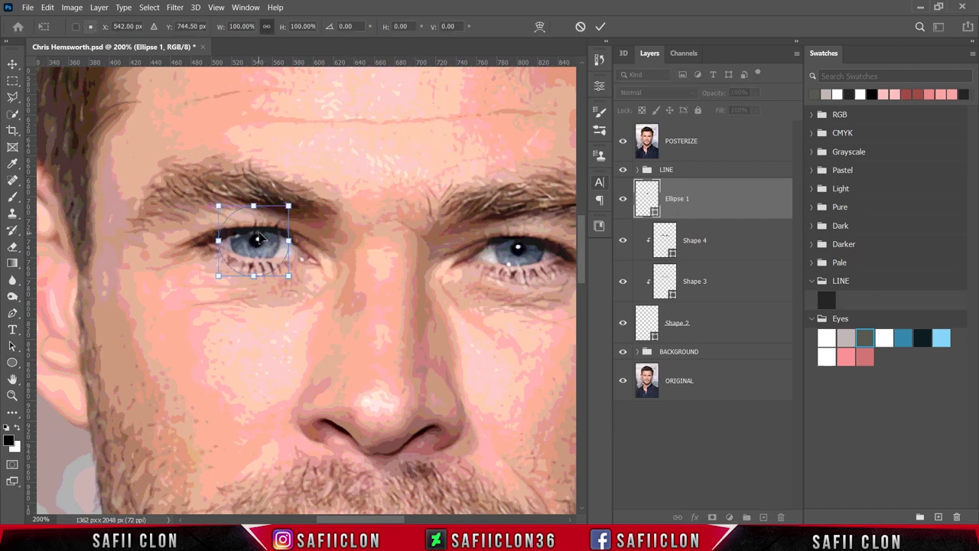
scroll(258, 239, up, 1)
drag(175, 166, 193, 182)
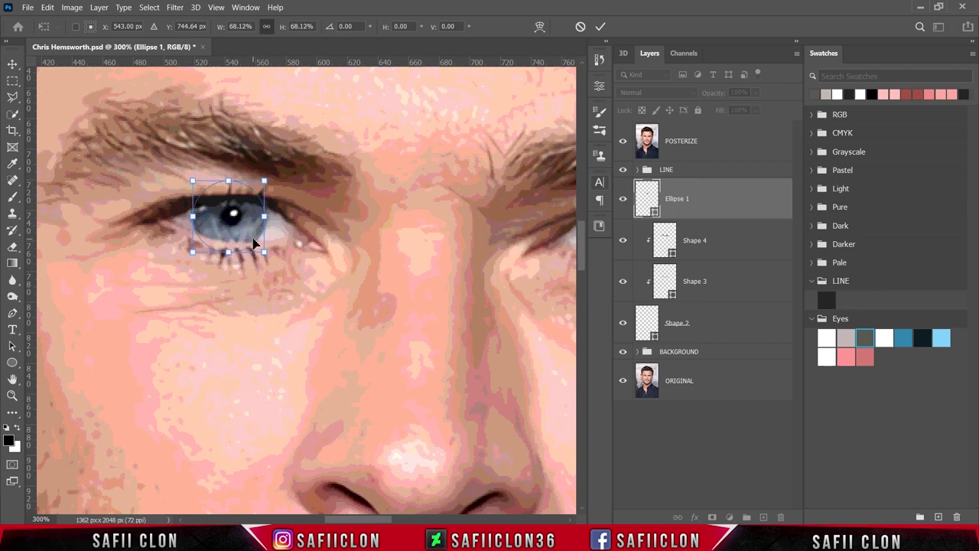
click(602, 28)
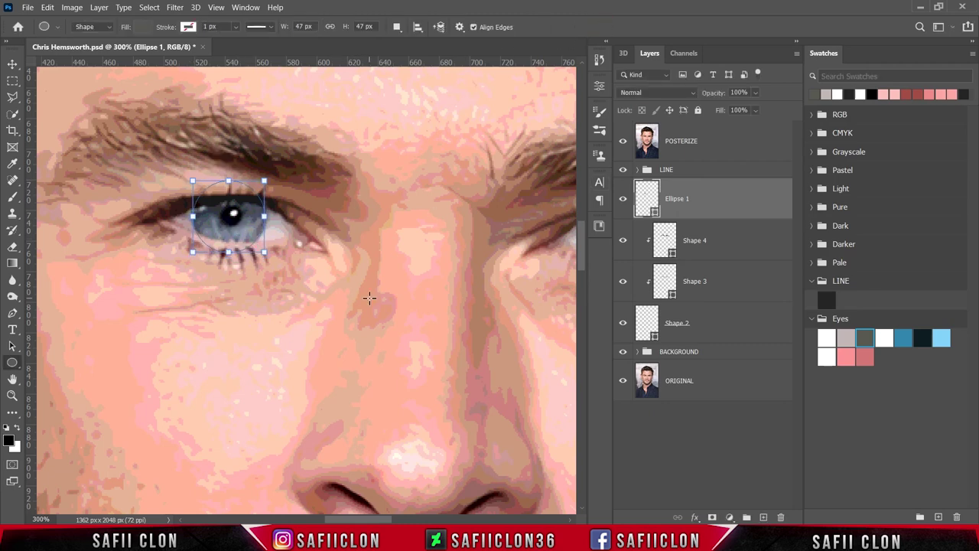
Change the Ellipse 1 circle's fill from dark grey to white #ffffff
click(623, 142)
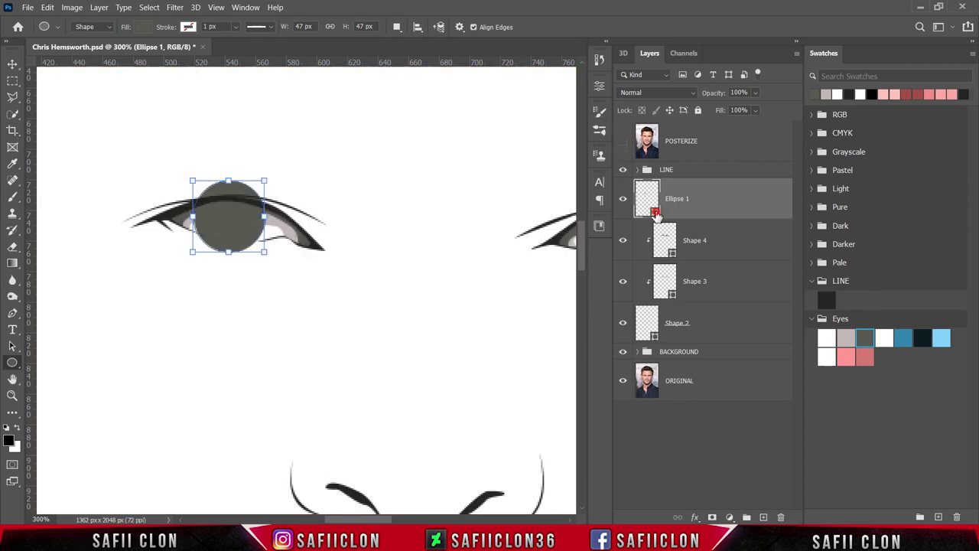
double_click(656, 213)
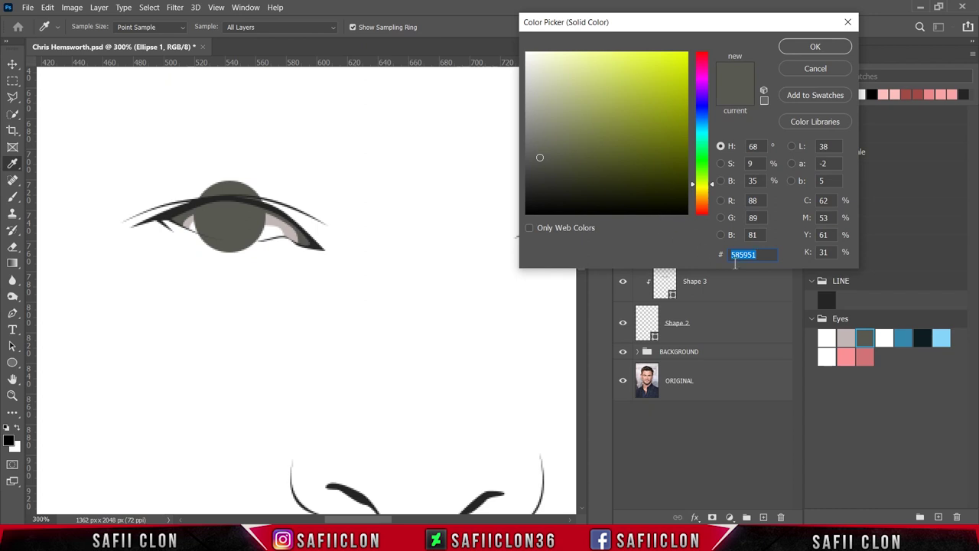
click(885, 339)
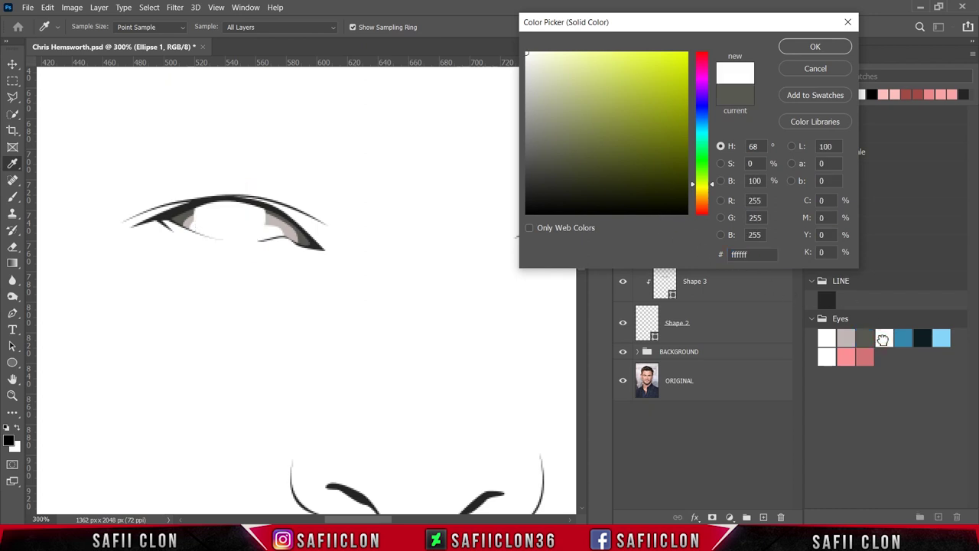
click(803, 48)
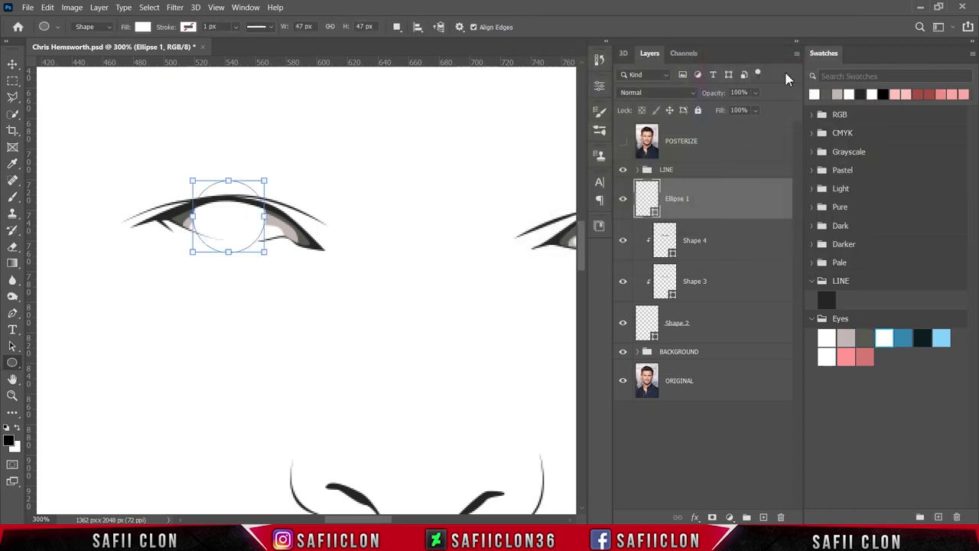
Clip the Ellipse 1 circle to the eye shape layer below it
right_click(712, 203)
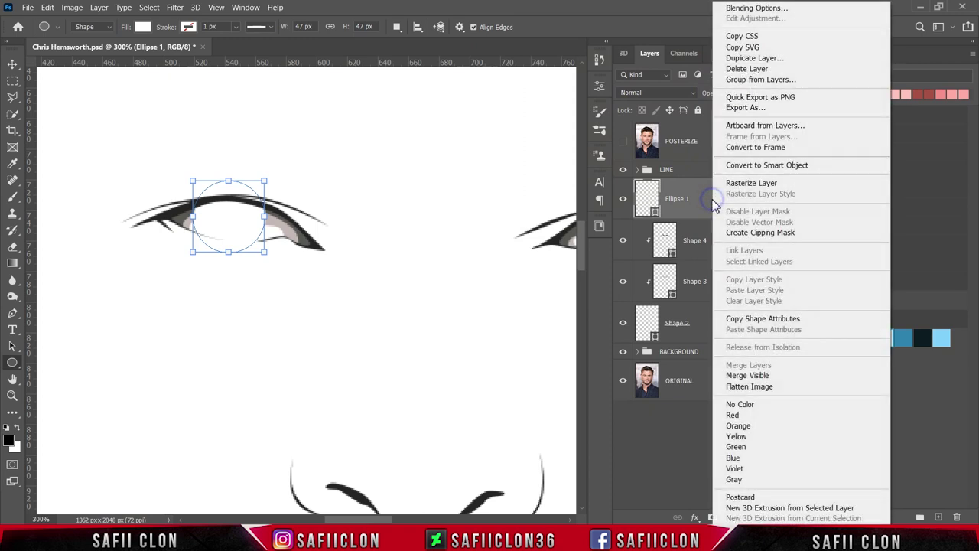
click(757, 59)
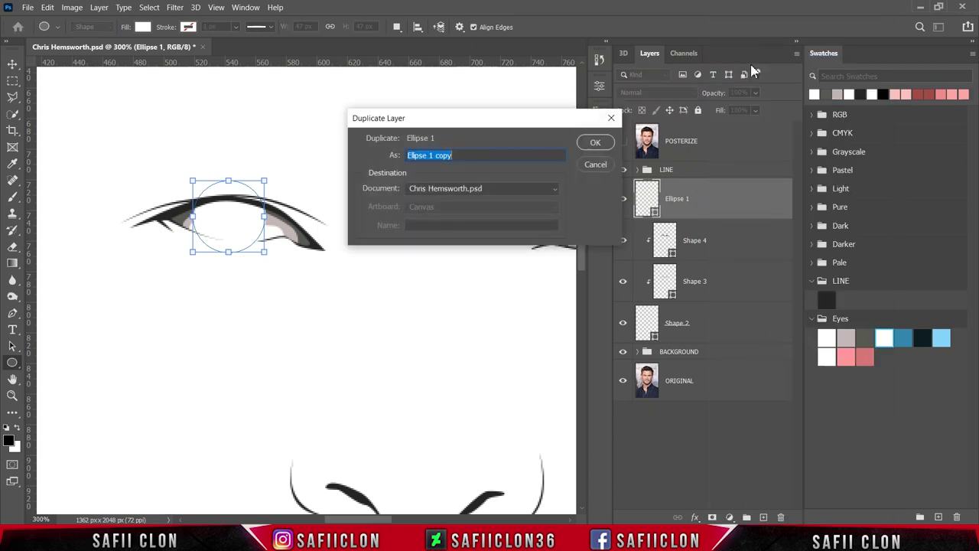
click(600, 164)
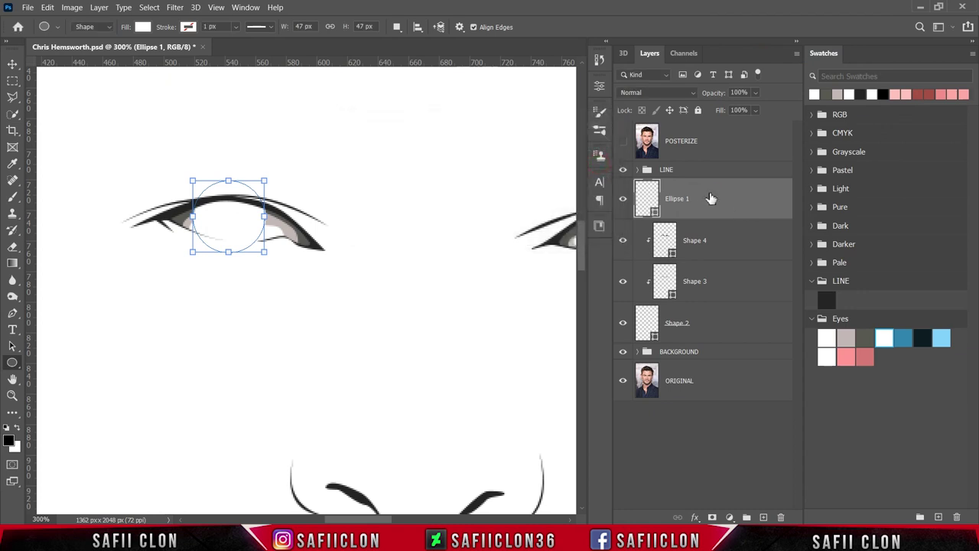
right_click(712, 199)
click(758, 233)
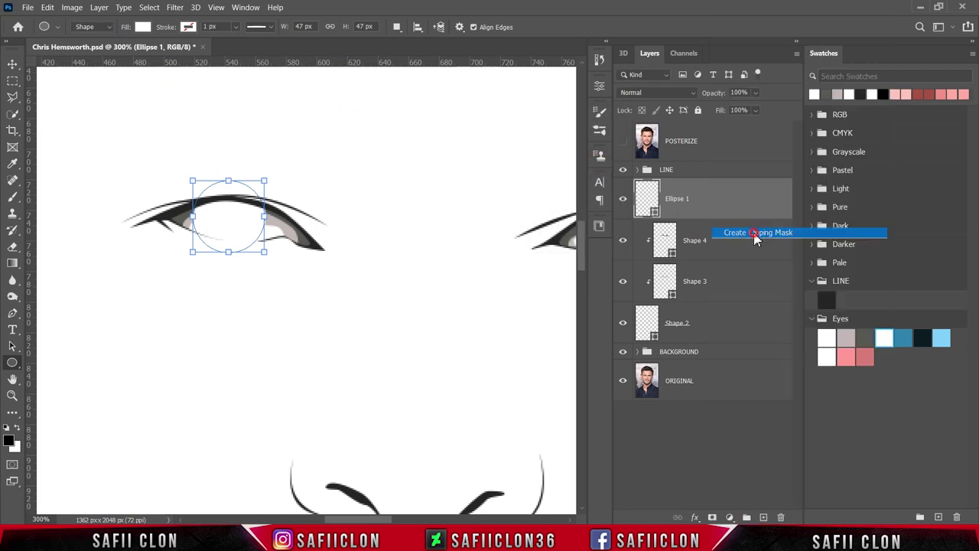
Duplicate the circle three times into Ellipse 1 copy, copy 2 and copy 3
right_click(728, 207)
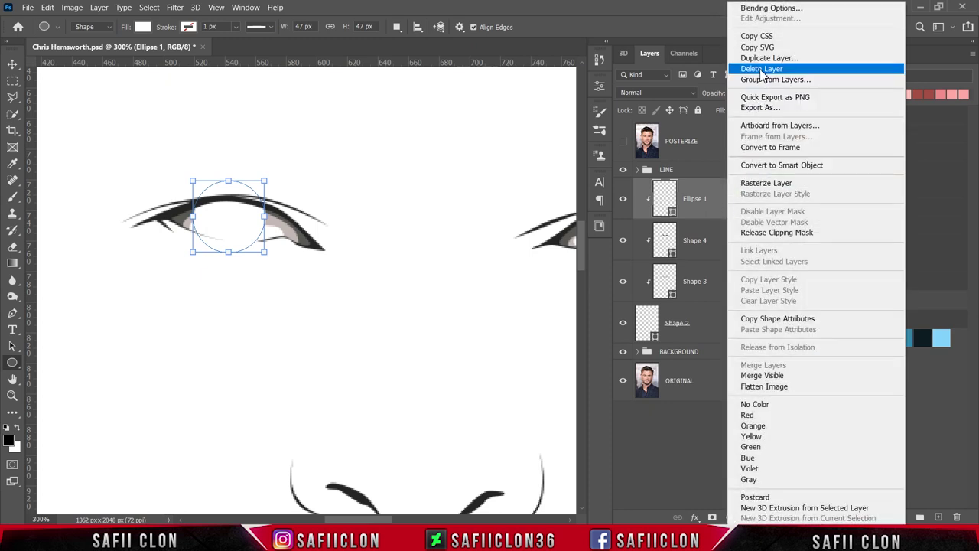
click(762, 59)
click(609, 151)
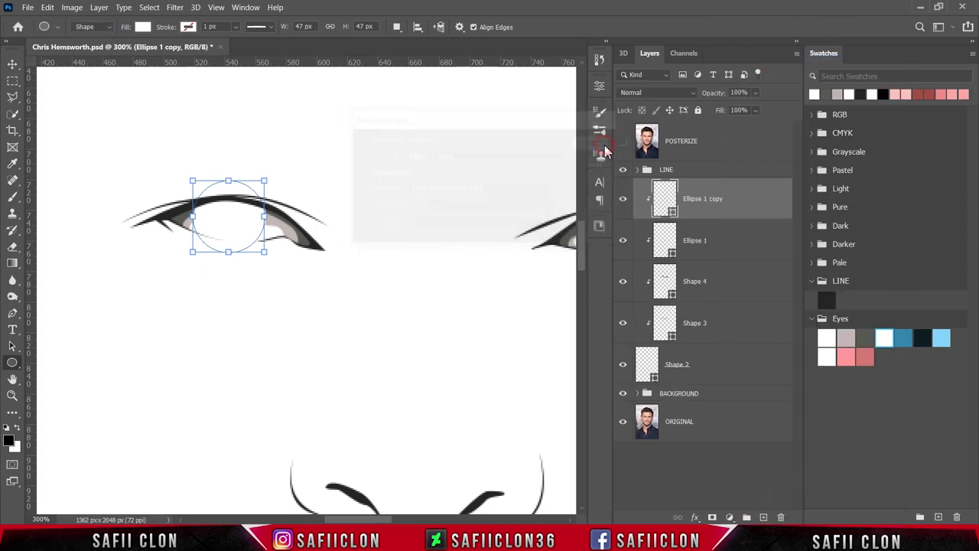
right_click(740, 201)
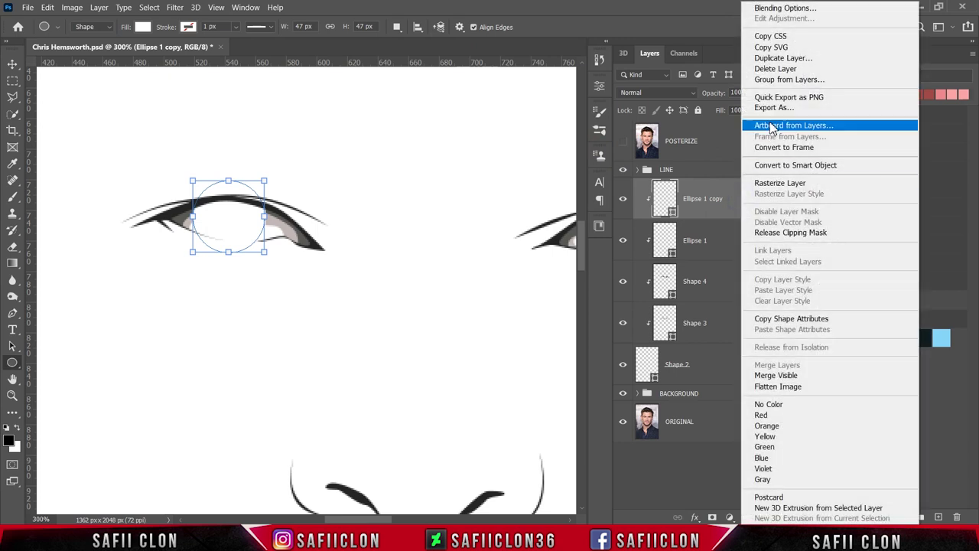
click(772, 59)
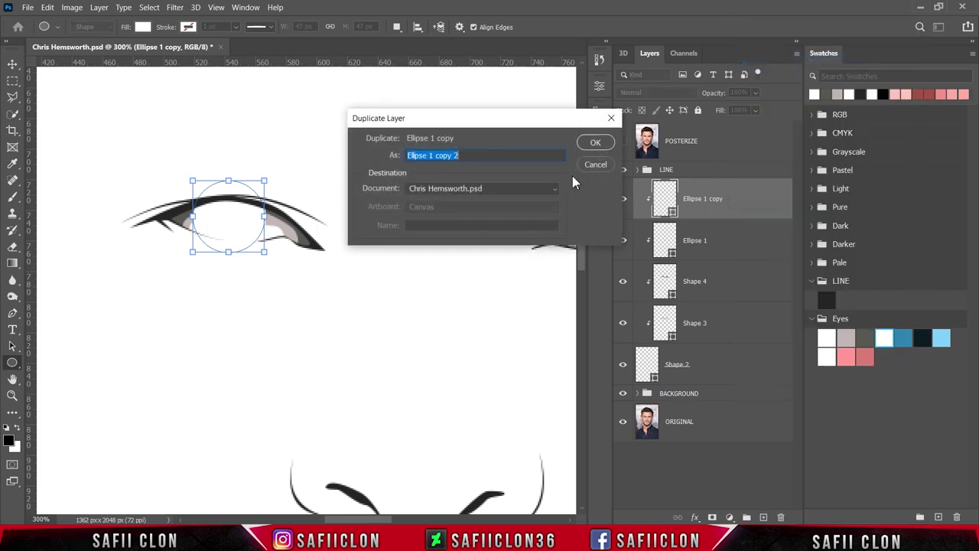
click(589, 141)
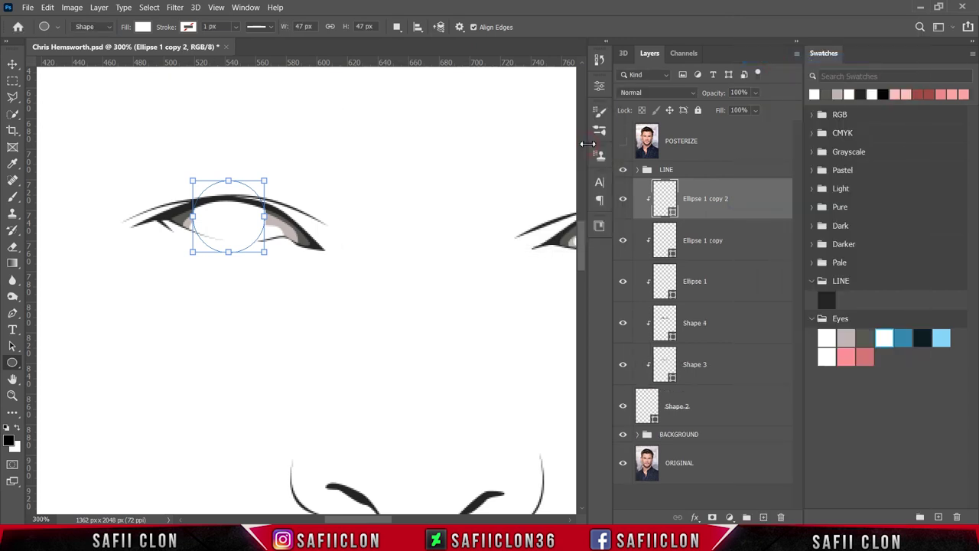
right_click(750, 199)
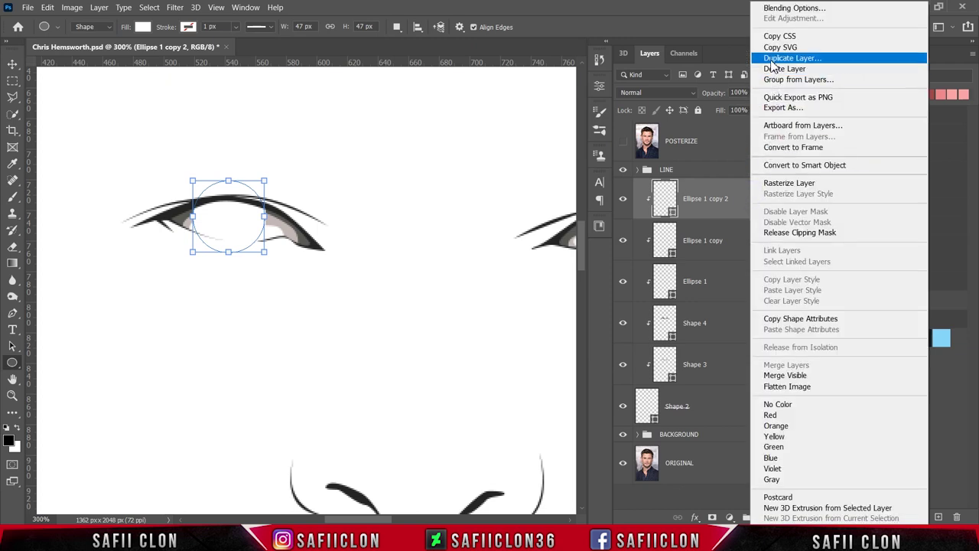
click(774, 59)
click(594, 145)
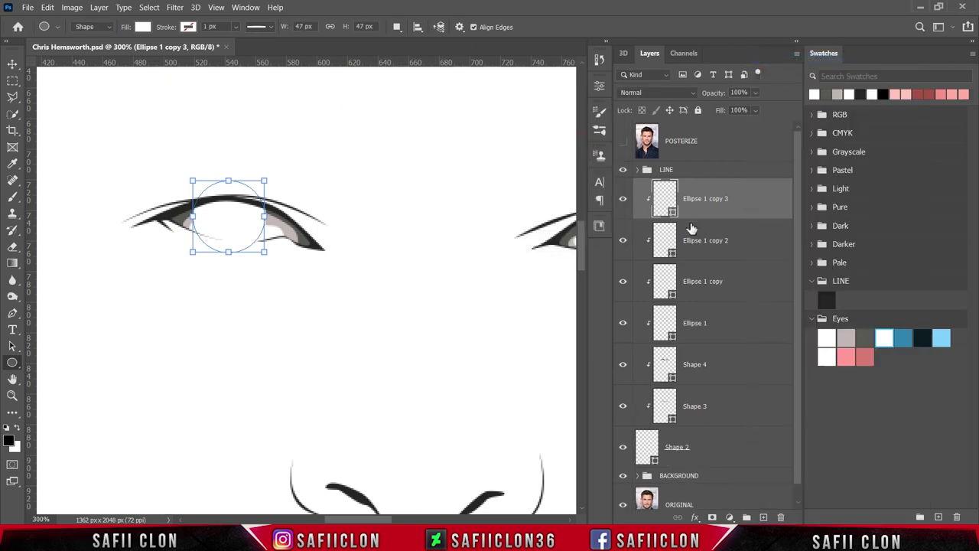
Rename Ellipse 1 copy 3 to Ellipse 4 and copy 2 to Ellipse 3
double_click(715, 199)
drag(725, 197, 706, 198)
text(4)
click(735, 197)
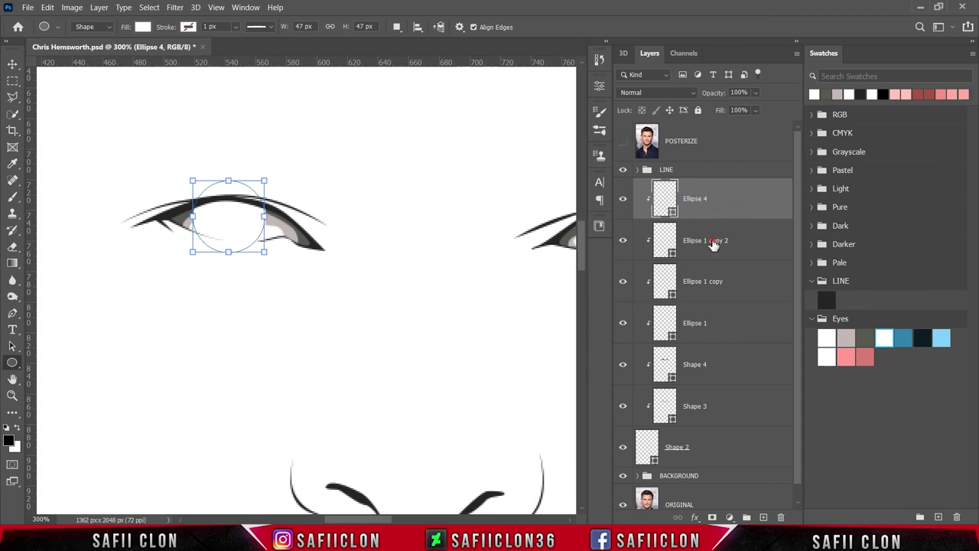
click(704, 243)
double_click(703, 243)
drag(731, 239, 708, 241)
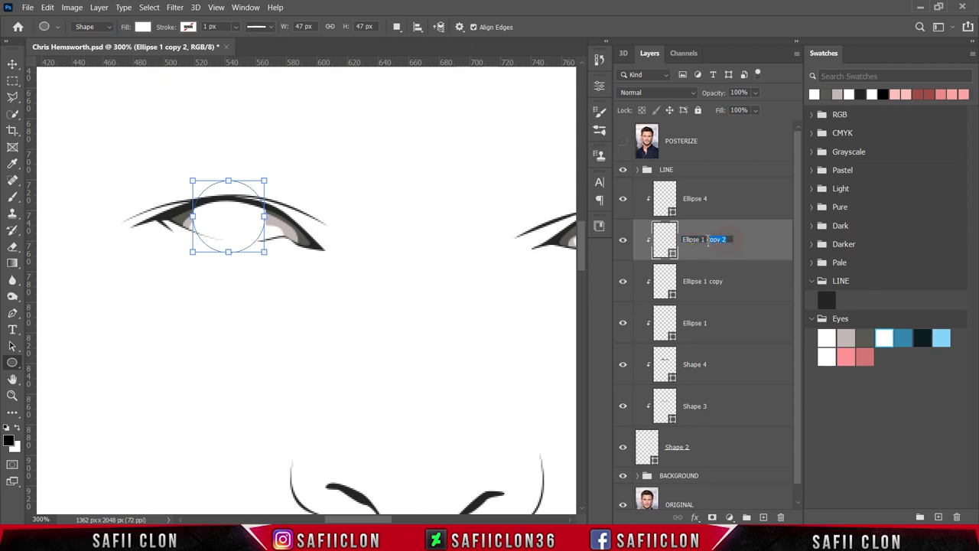
text(3)
click(739, 247)
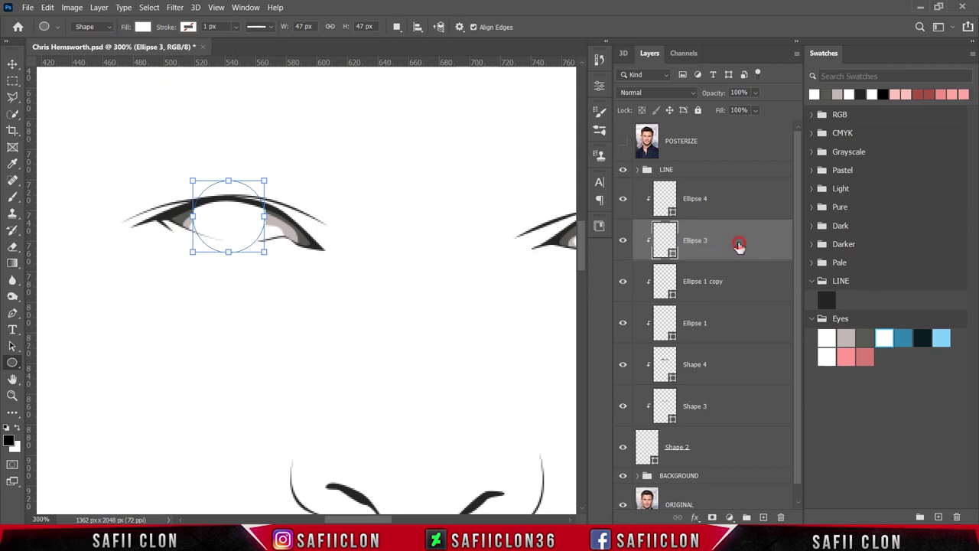
Rename the Ellipse 1 copy layer to Ellipse 2
click(713, 287)
double_click(715, 283)
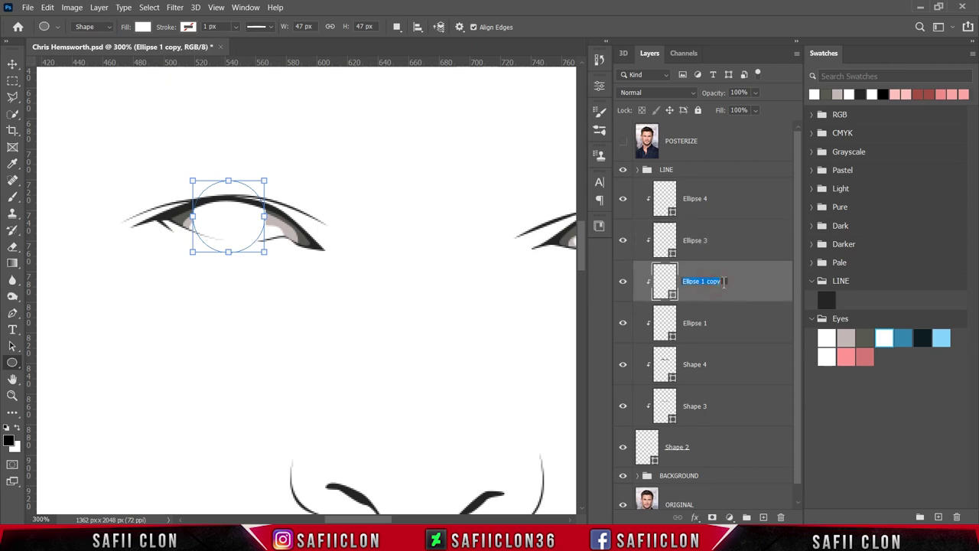
drag(727, 282, 708, 282)
text(2)
click(744, 283)
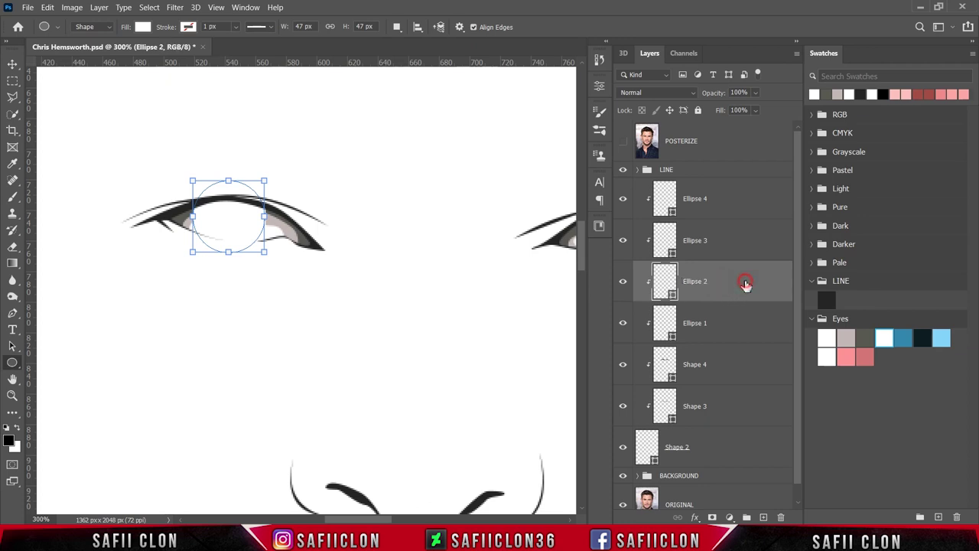
Hide Ellipse 2, 3 and 4, leaving only Ellipse 1 visible and selected
click(624, 201)
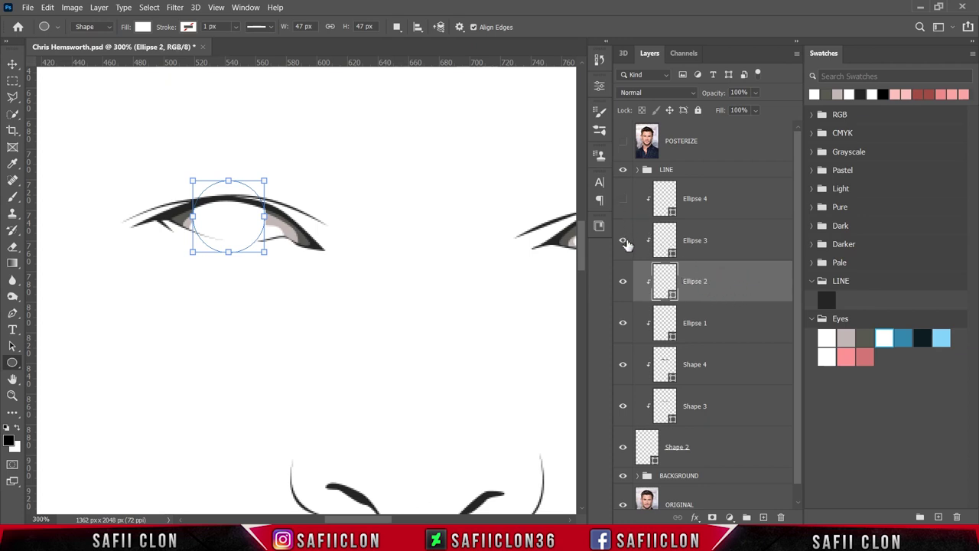
click(629, 284)
click(713, 324)
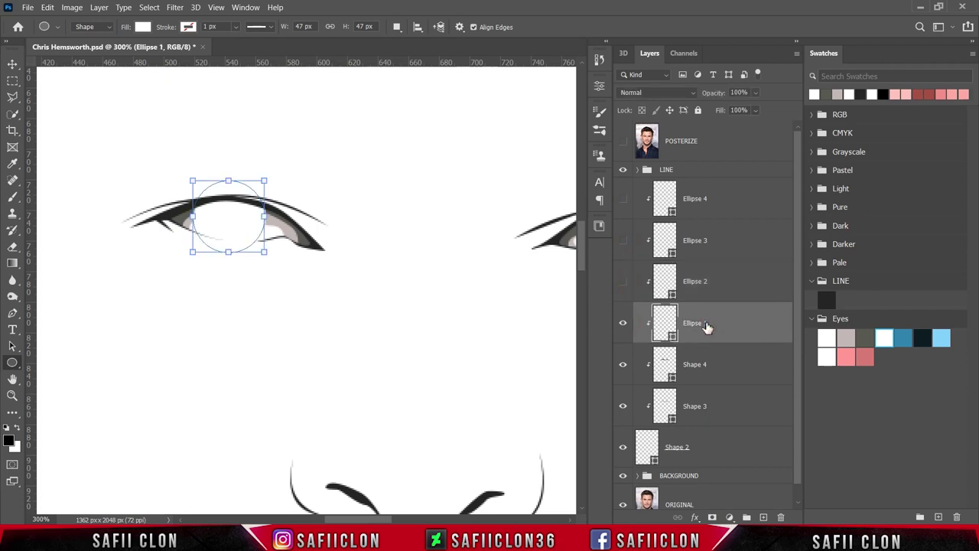
click(623, 325)
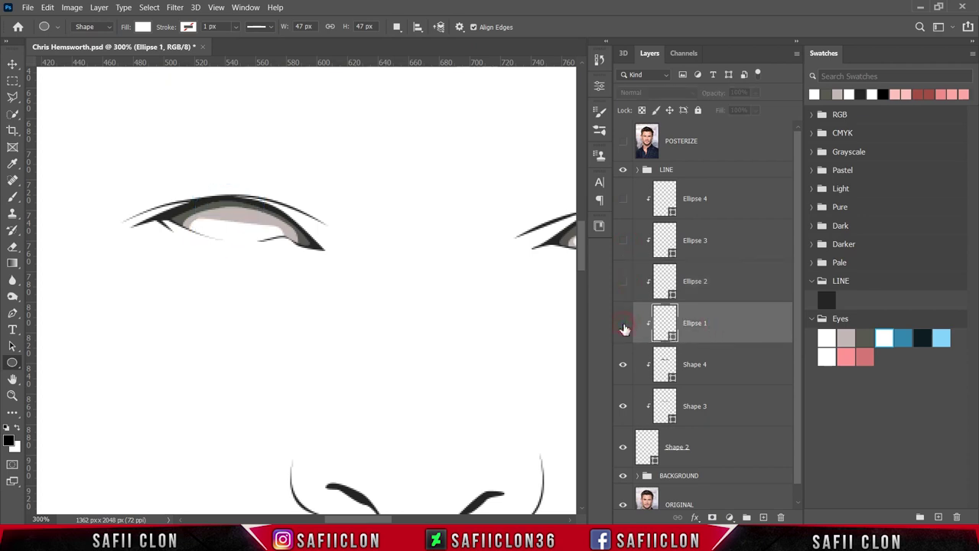
Add a Stroke effect to Ellipse 1 in dark grey 242424 sampled from the eye outline
right_click(717, 327)
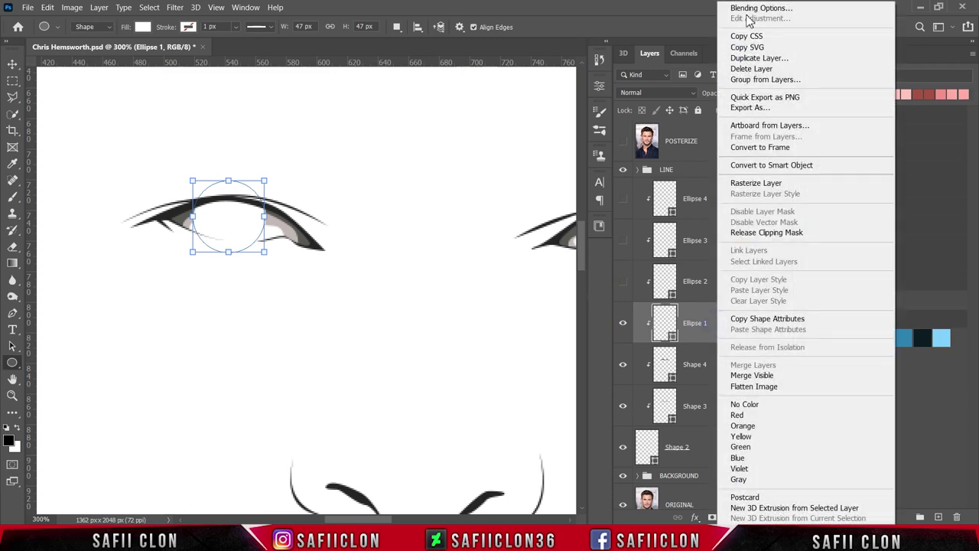
click(748, 11)
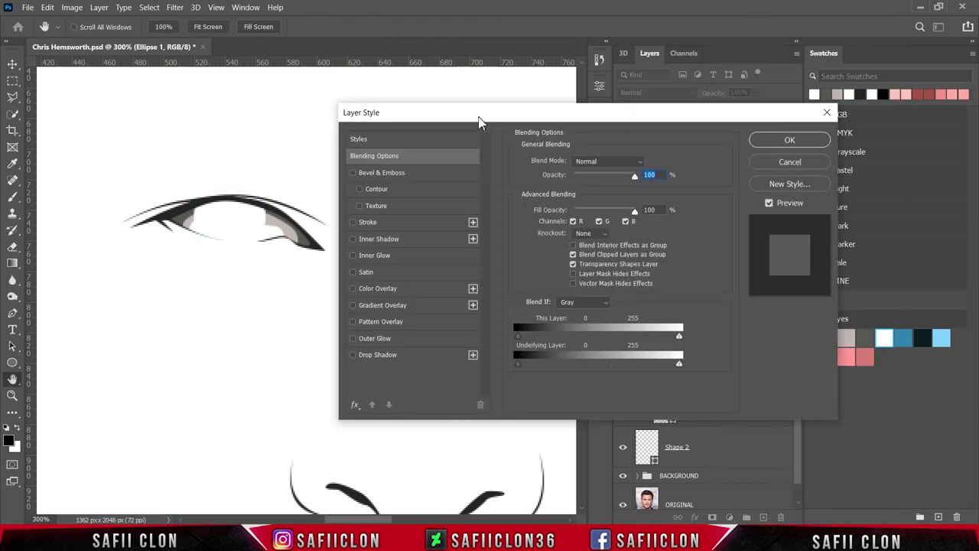
drag(480, 122, 492, 78)
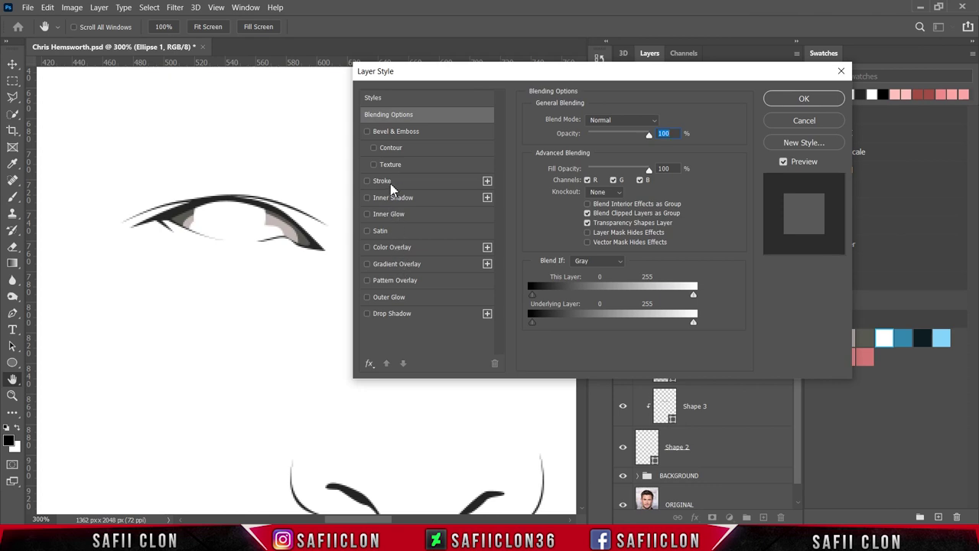
click(390, 186)
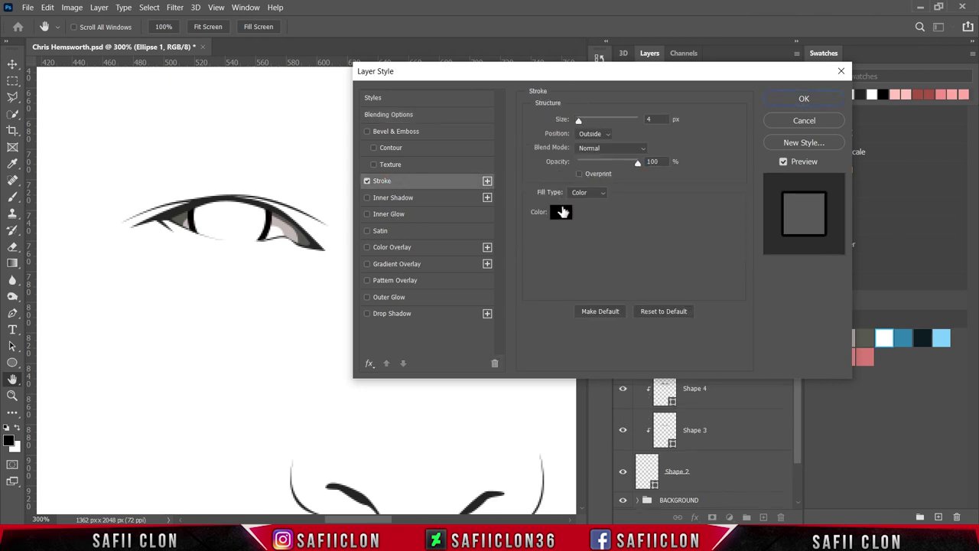
click(563, 215)
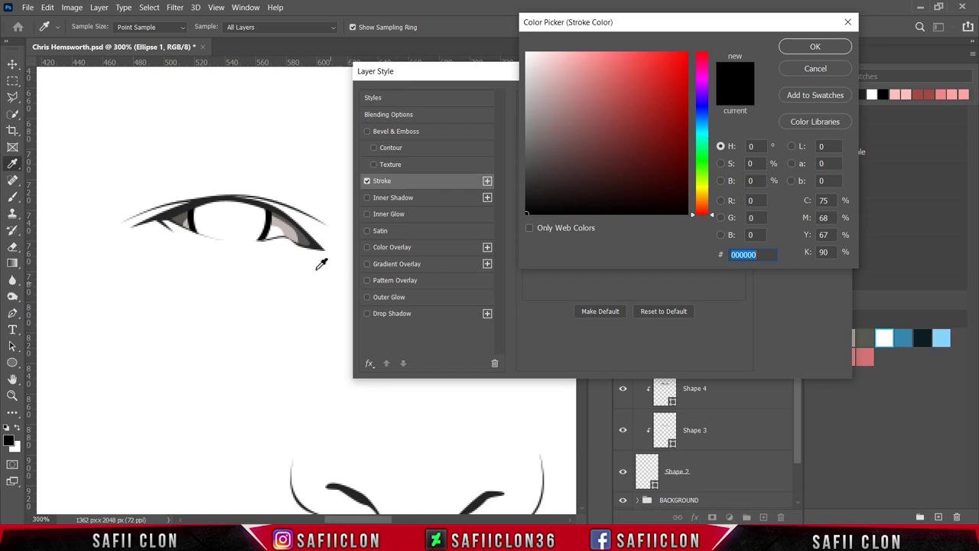
click(269, 202)
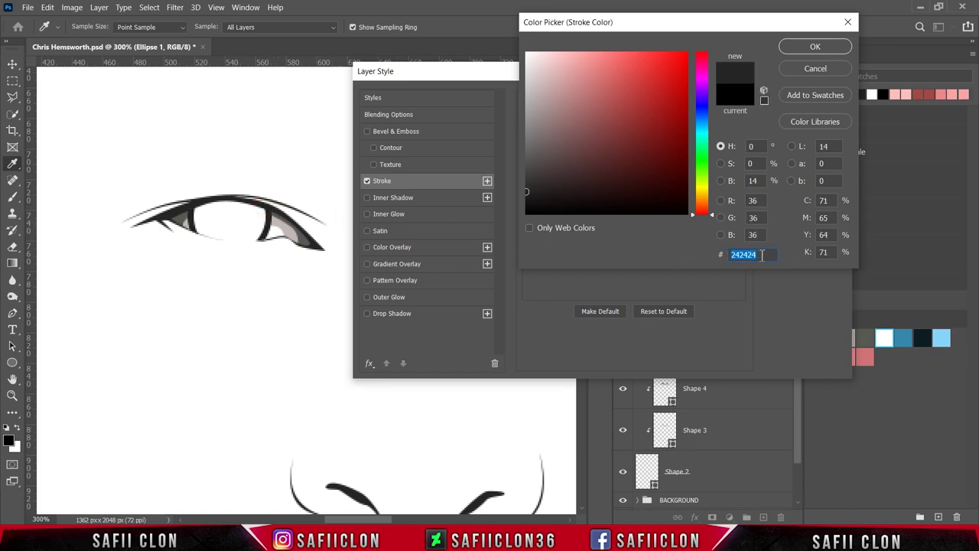
click(813, 47)
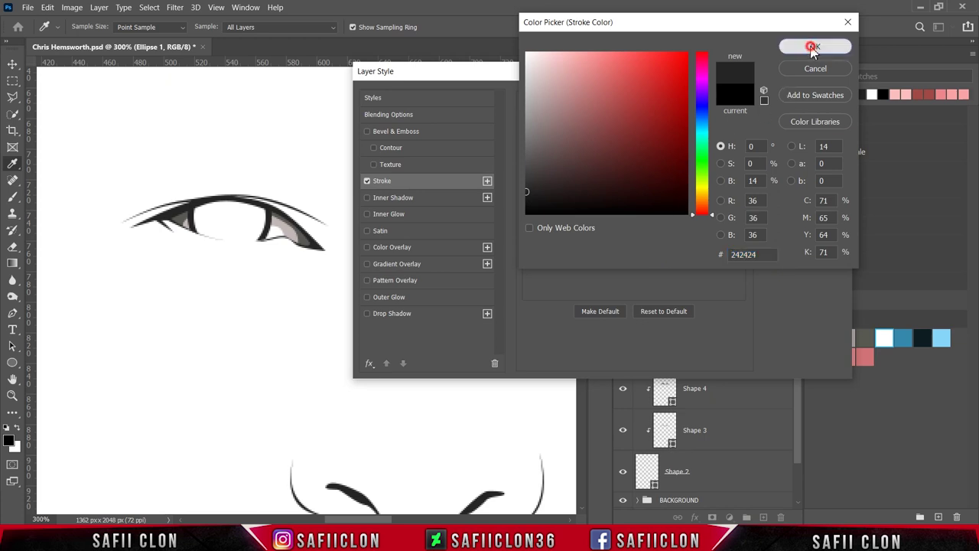
Set the stroke's size, position and Normal blend mode, then apply the effect
drag(578, 121, 578, 121)
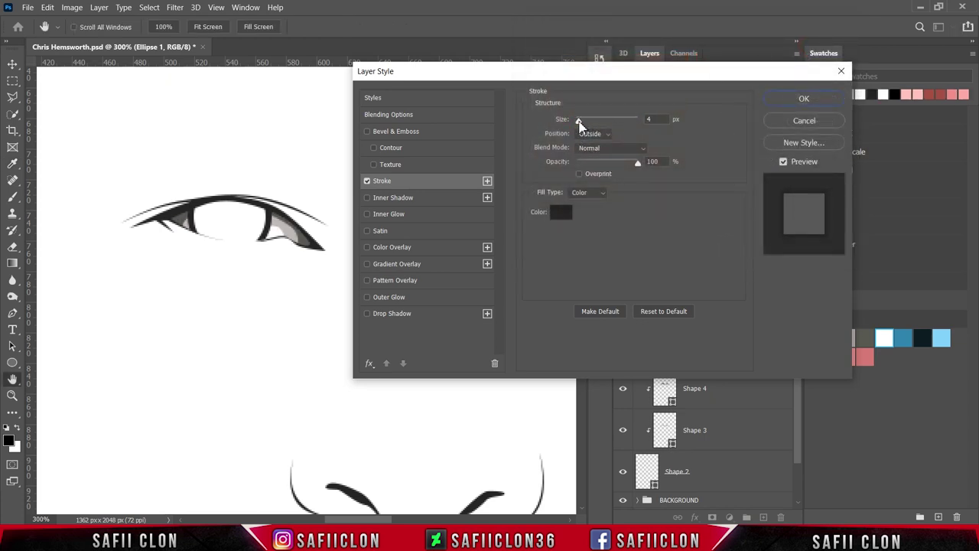
click(579, 122)
click(594, 138)
click(612, 160)
click(813, 102)
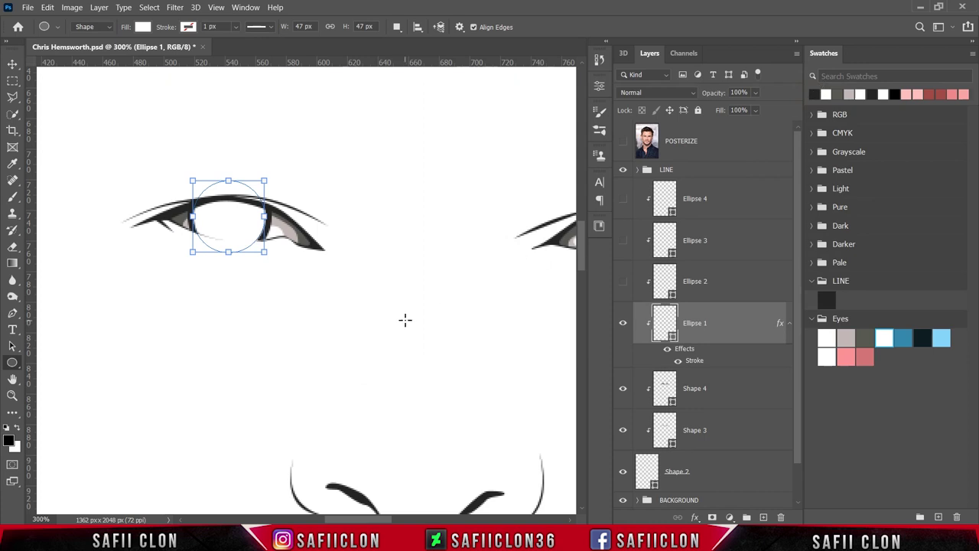
Show Ellipse 2 and fill it with the iris blue #3587ac sampled from the swatches
click(736, 283)
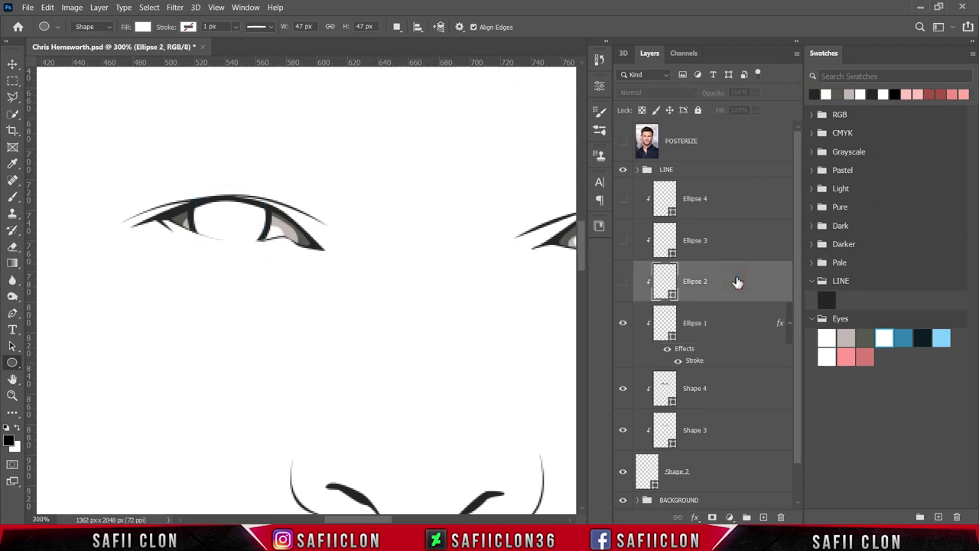
click(626, 285)
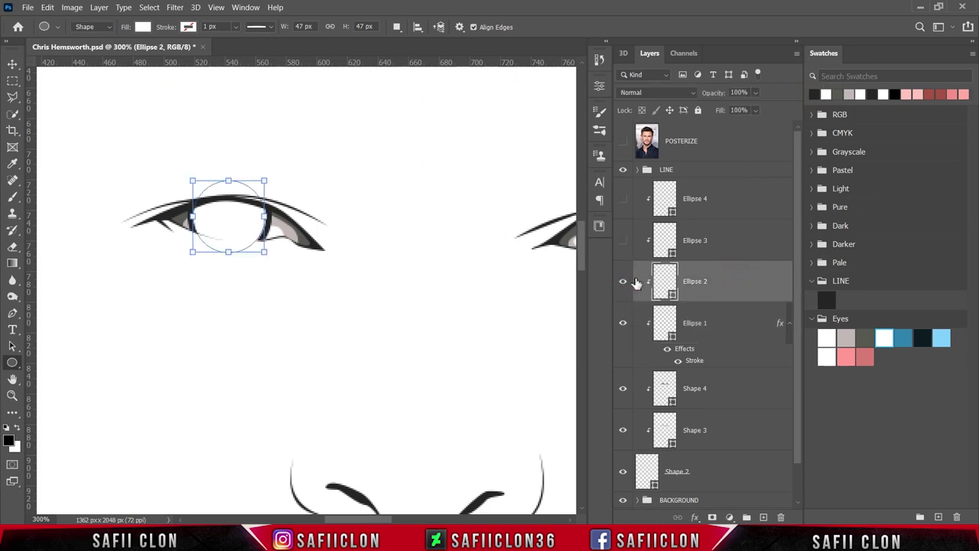
double_click(672, 295)
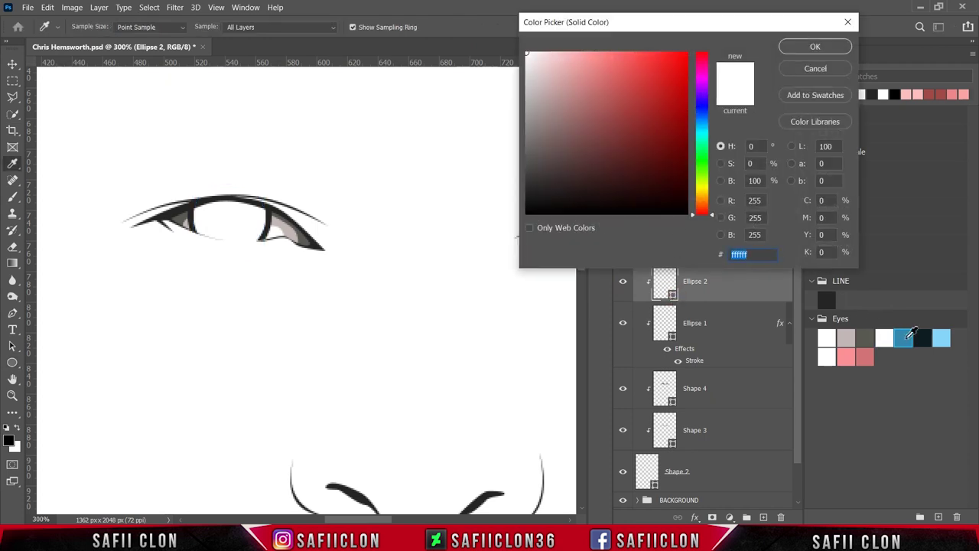
click(905, 339)
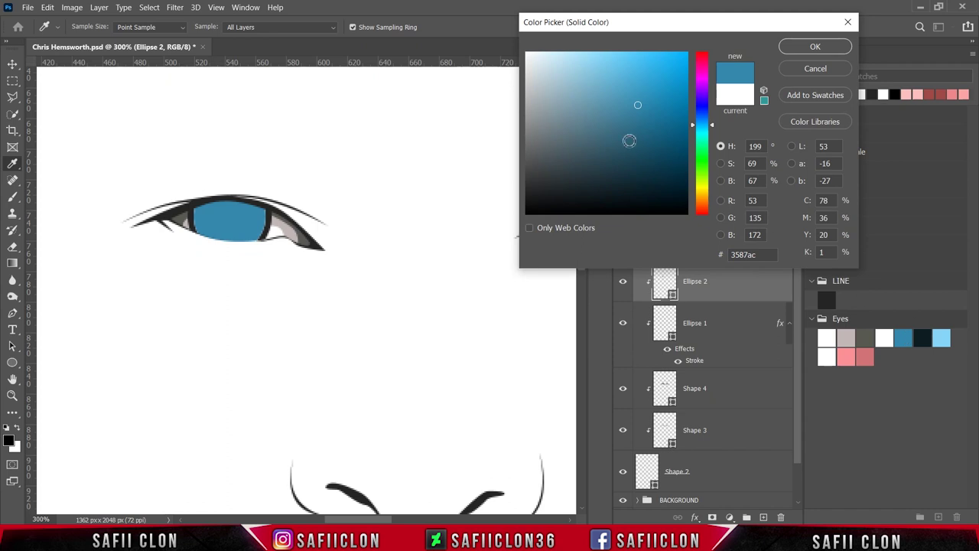
click(812, 46)
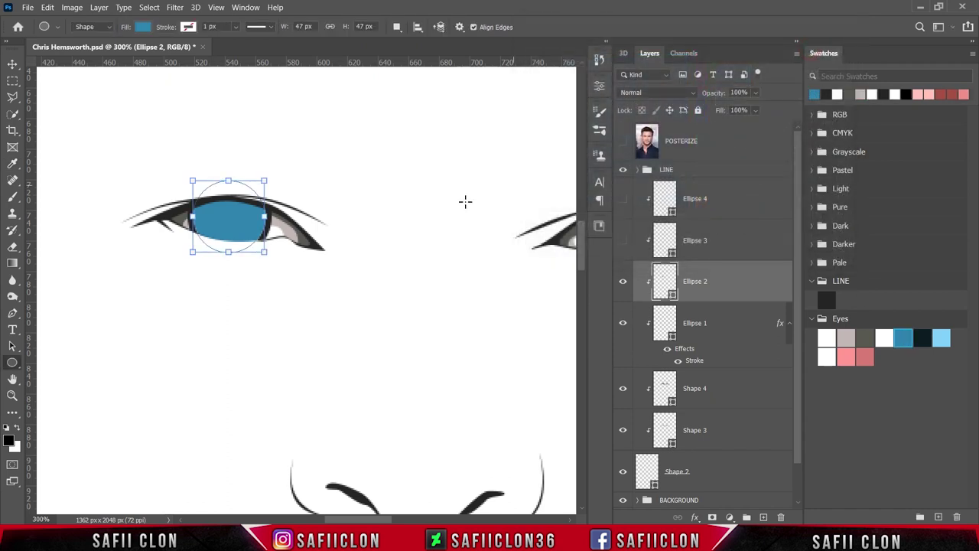
Shrink the blue iris to about 92% (43.25 px) and nudge it one pixel right
key(ctrl+t)
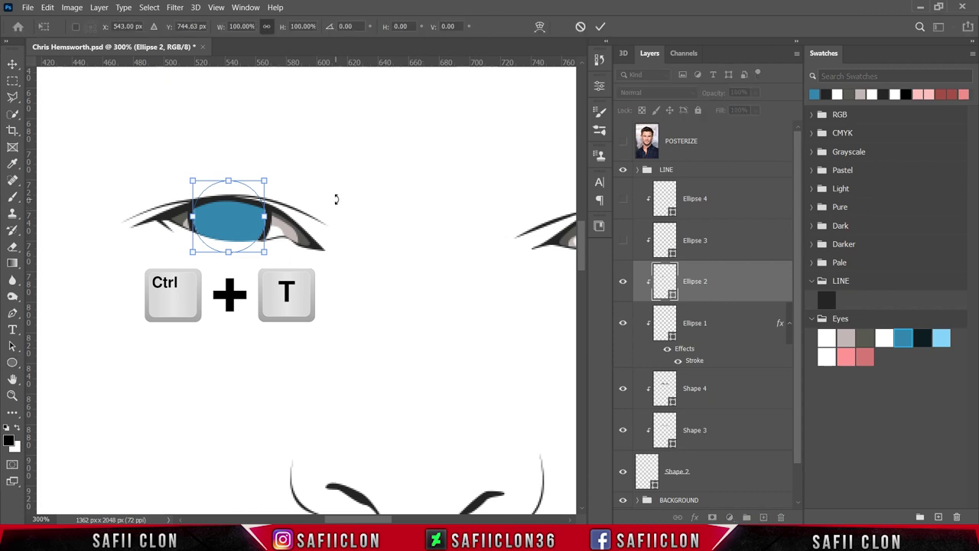
key(ctrl+plus)
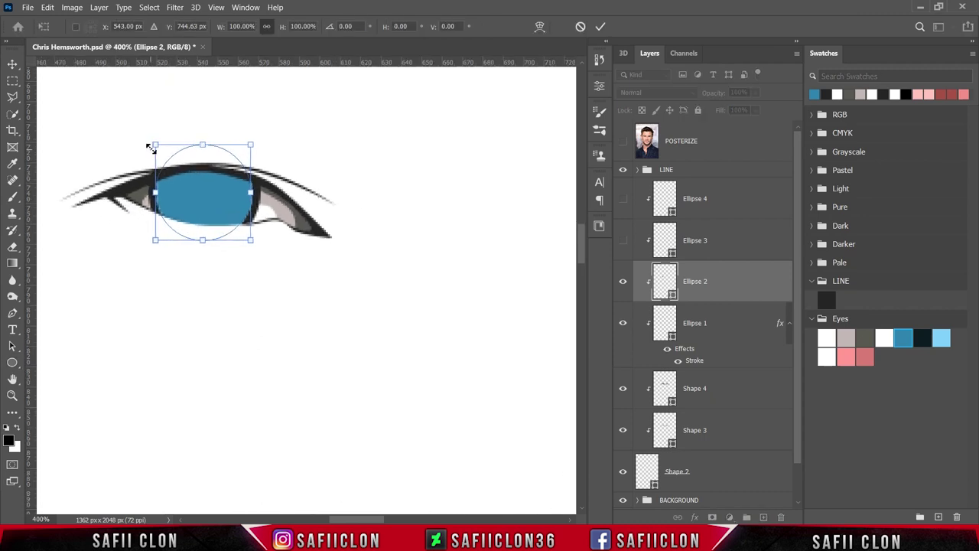
drag(155, 143, 162, 148)
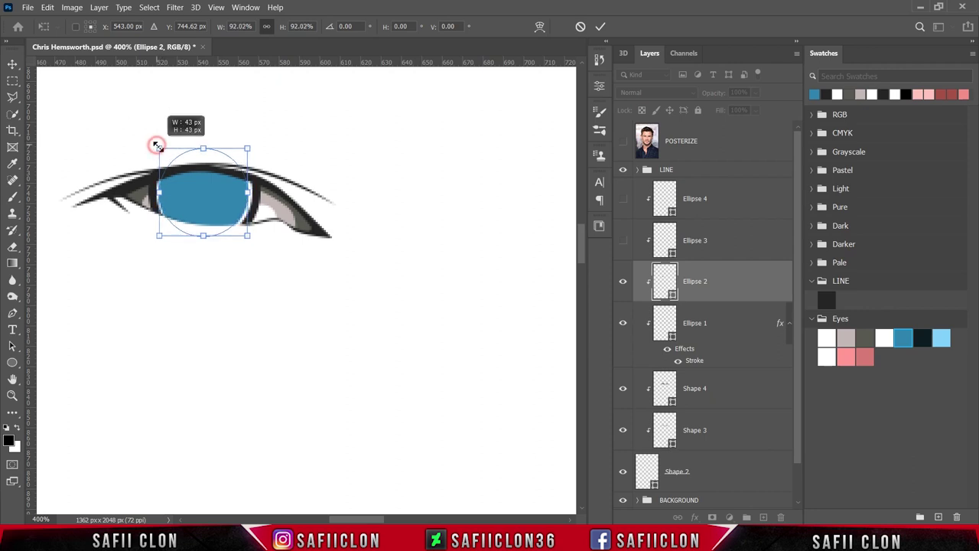
key(Right)
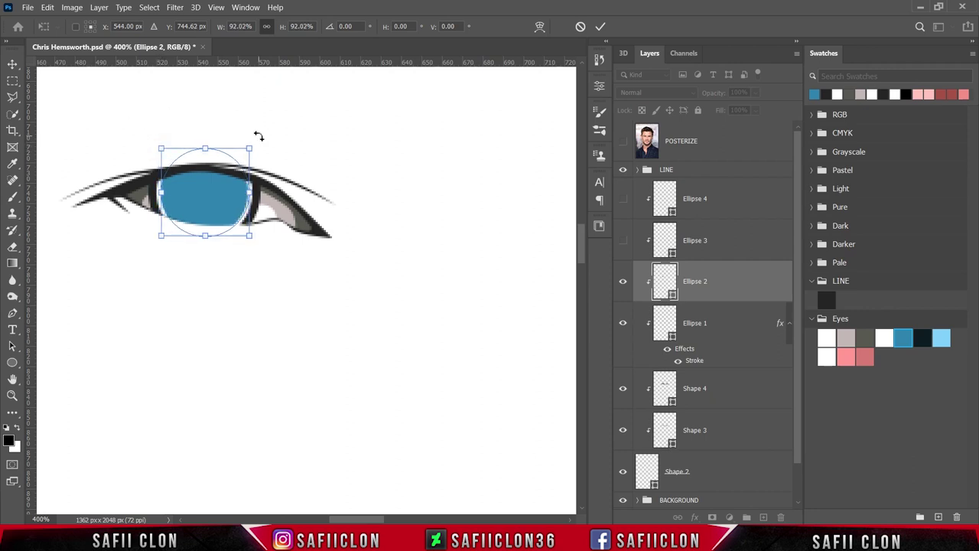
click(603, 27)
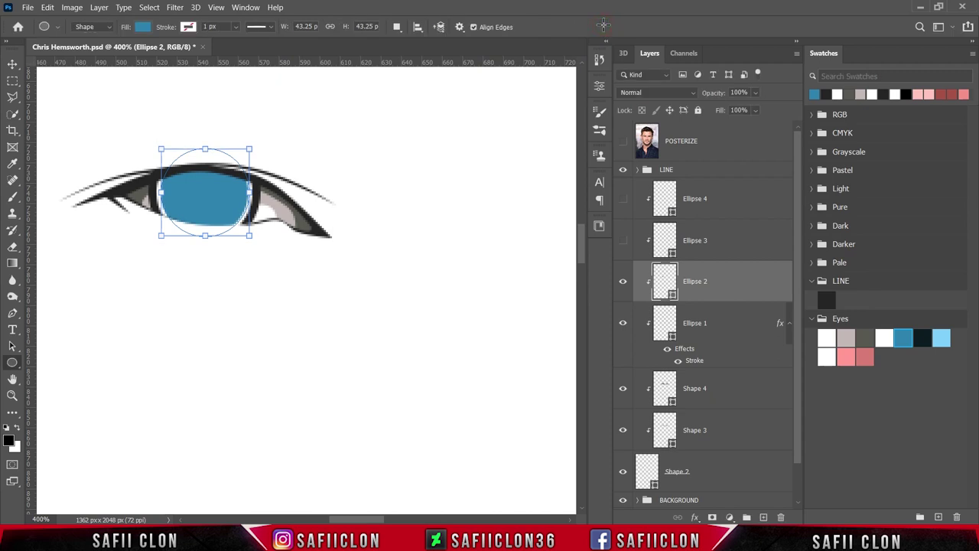
click(740, 243)
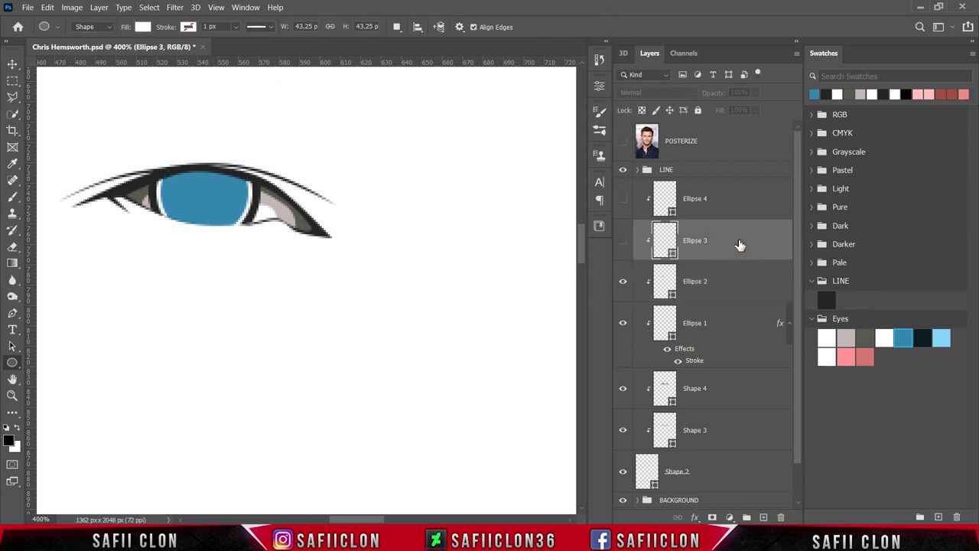
Show Ellipse 3 and fill it dark teal 0e1d20 for the pupil
click(623, 244)
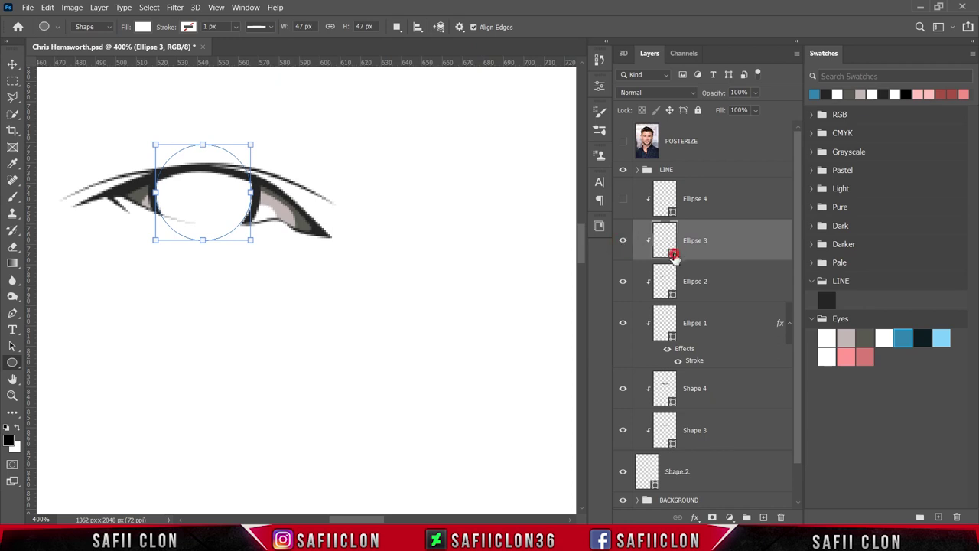
double_click(673, 255)
click(922, 337)
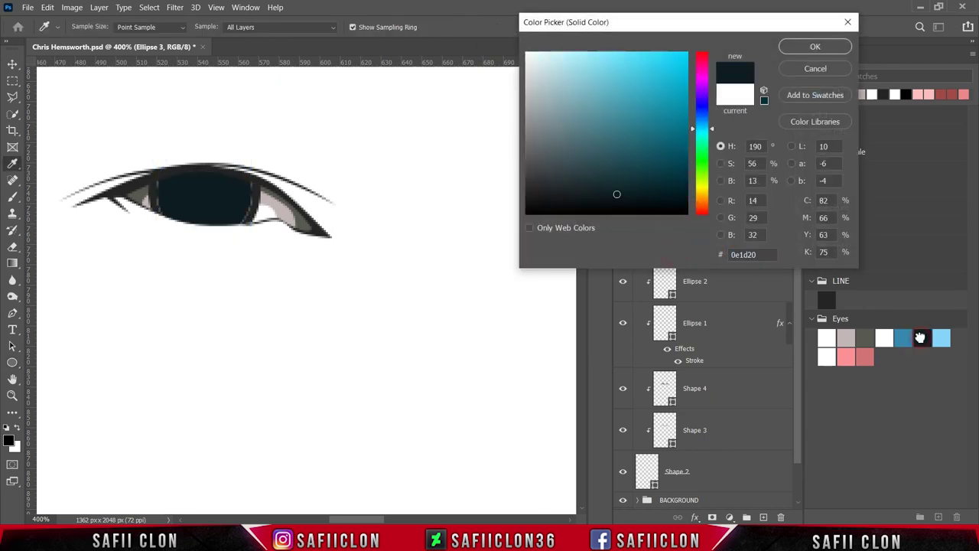
click(815, 47)
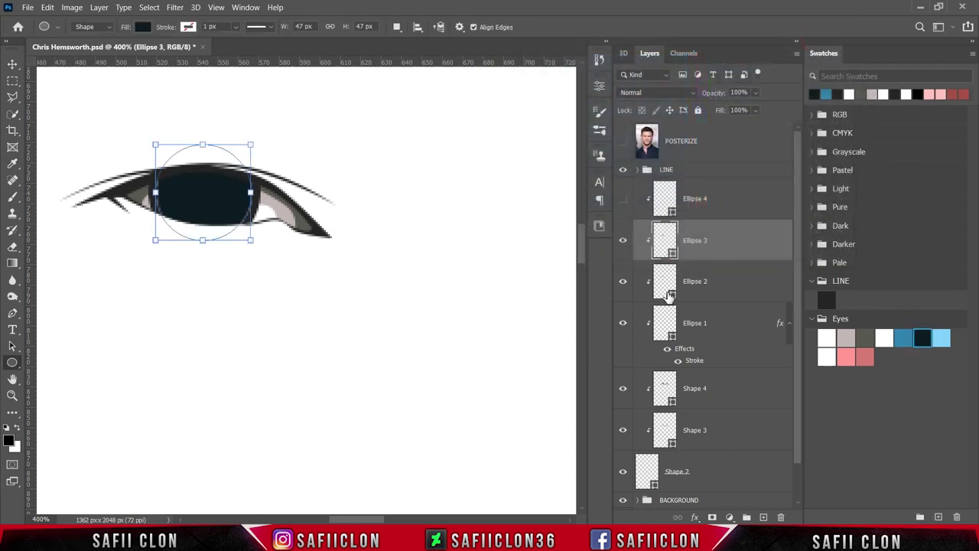
Scale the pupil to about 47% (20.75 px) against the posterized reference photo
click(623, 144)
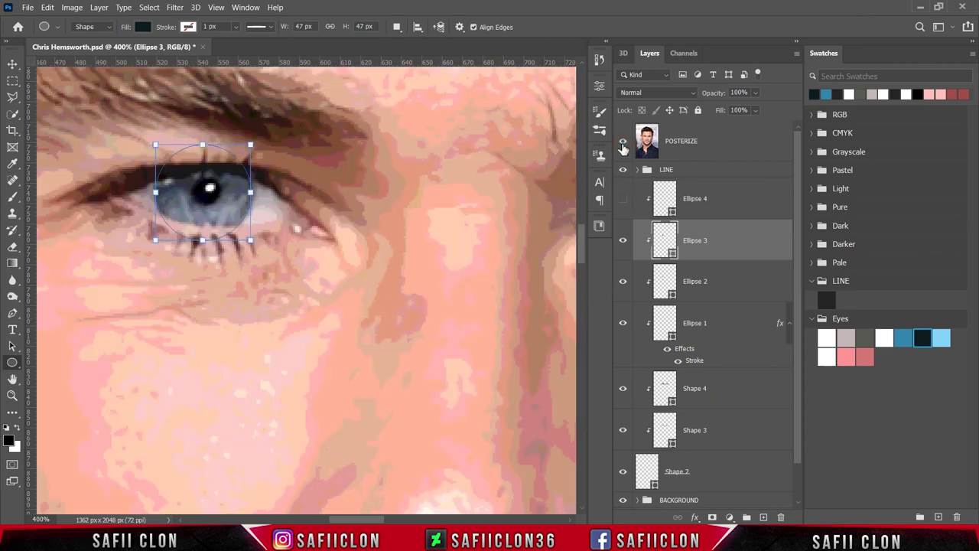
key(ctrl+t)
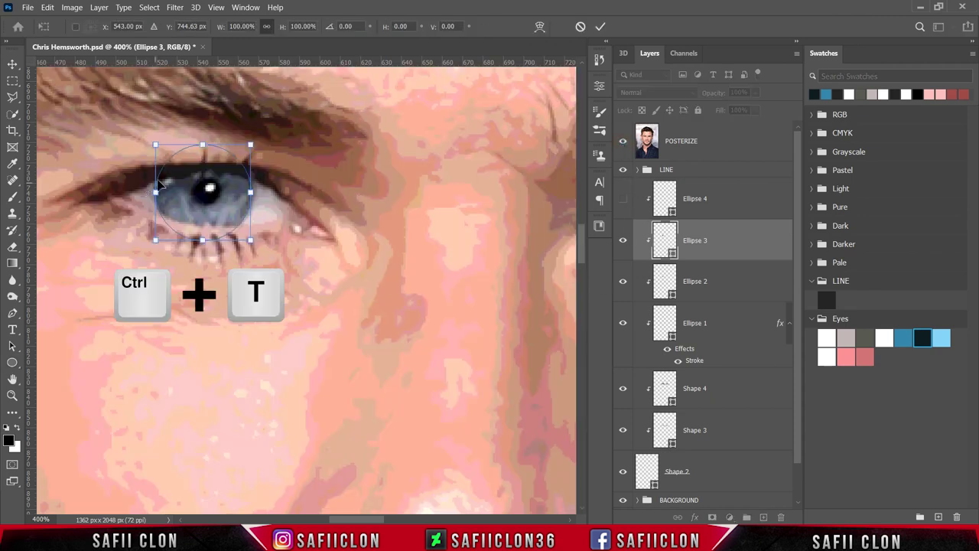
drag(154, 147, 184, 173)
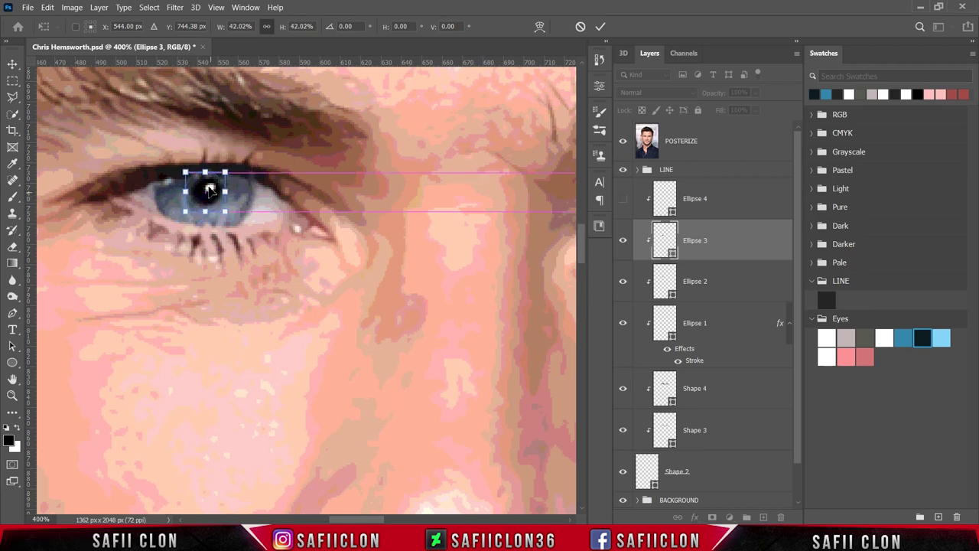
mouse_move(183, 173)
mouse_down()
mouse_move(209, 183)
mouse_move(226, 168)
mouse_up()
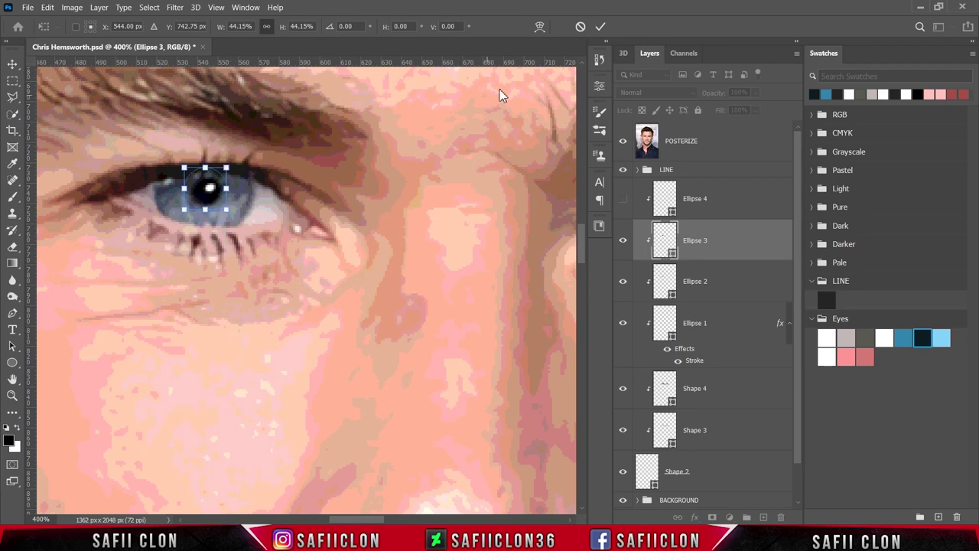
click(601, 27)
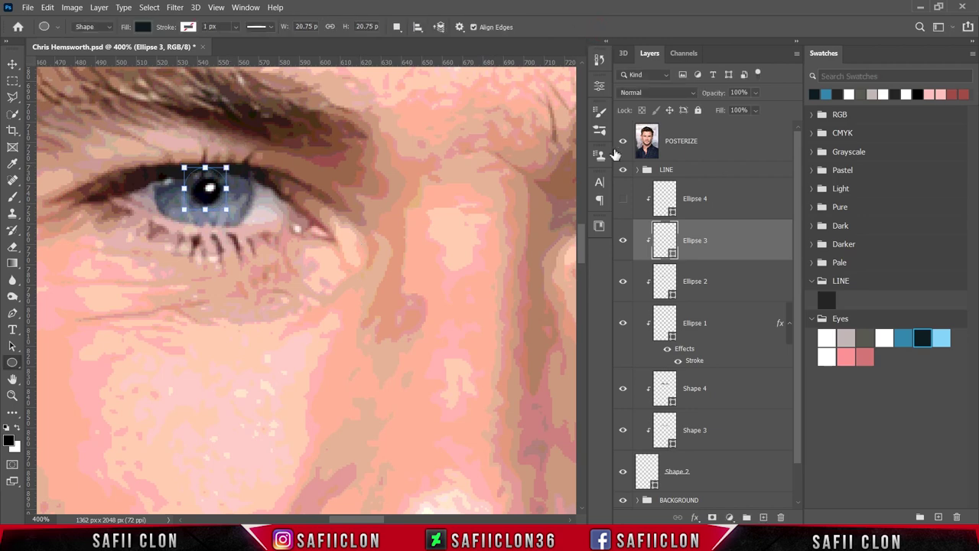
click(623, 142)
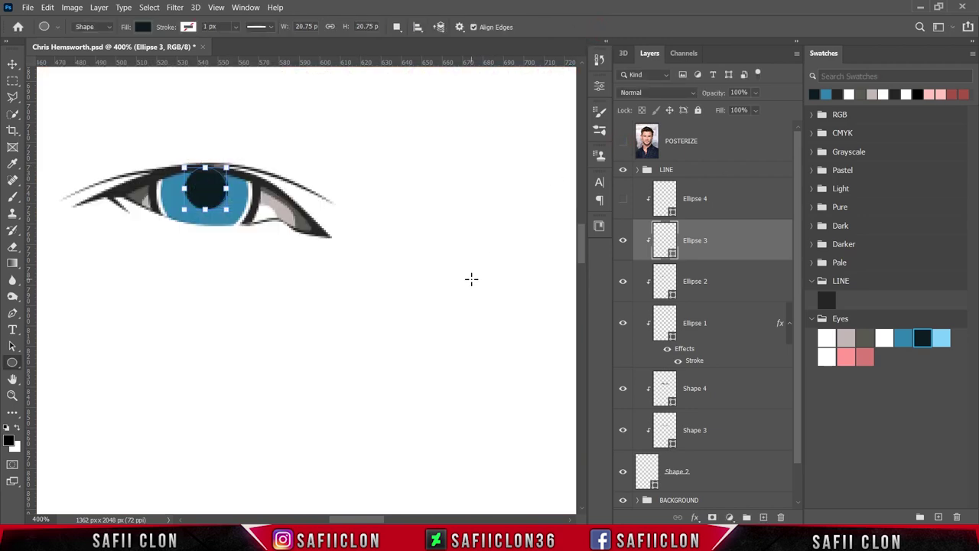
Show Ellipse 4, fill it dark teal 0e1d20, and add a layer mask to it
click(768, 199)
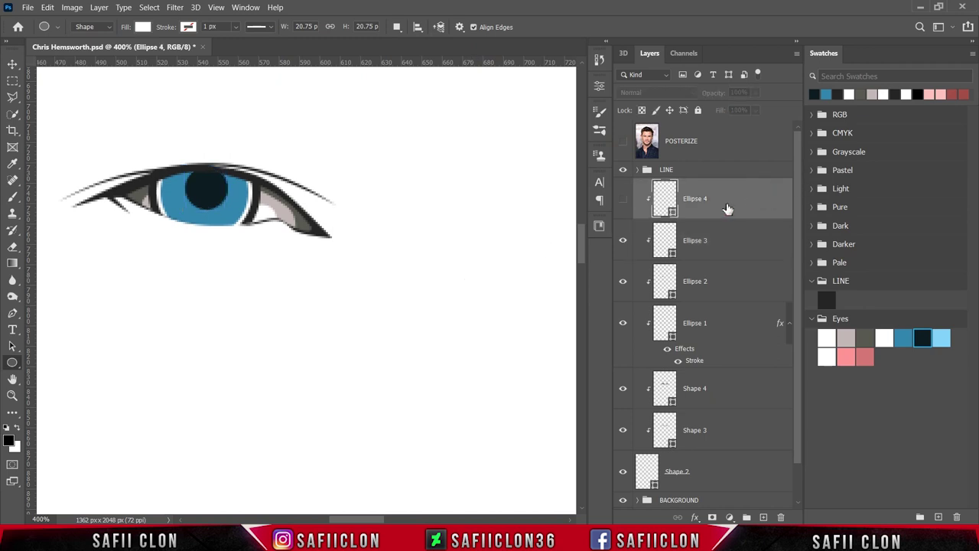
click(622, 200)
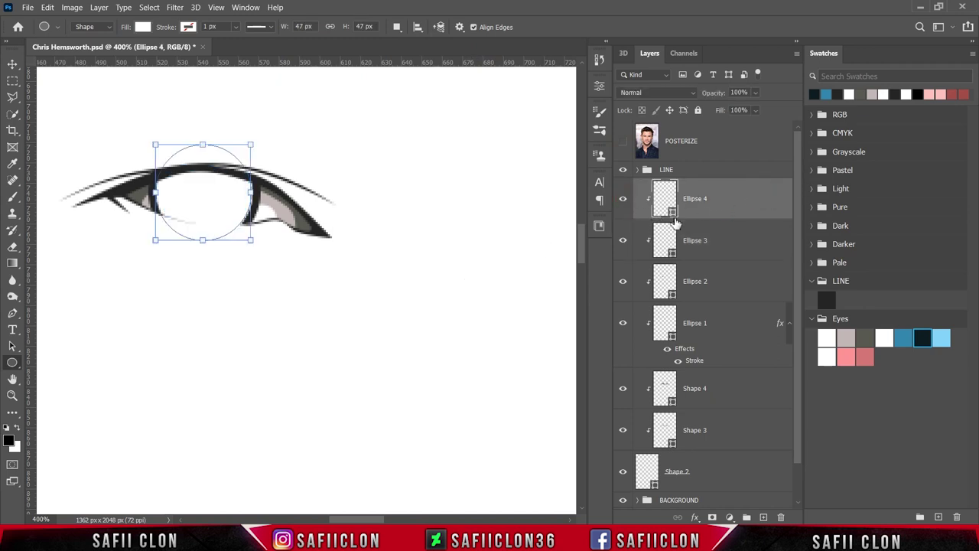
double_click(675, 215)
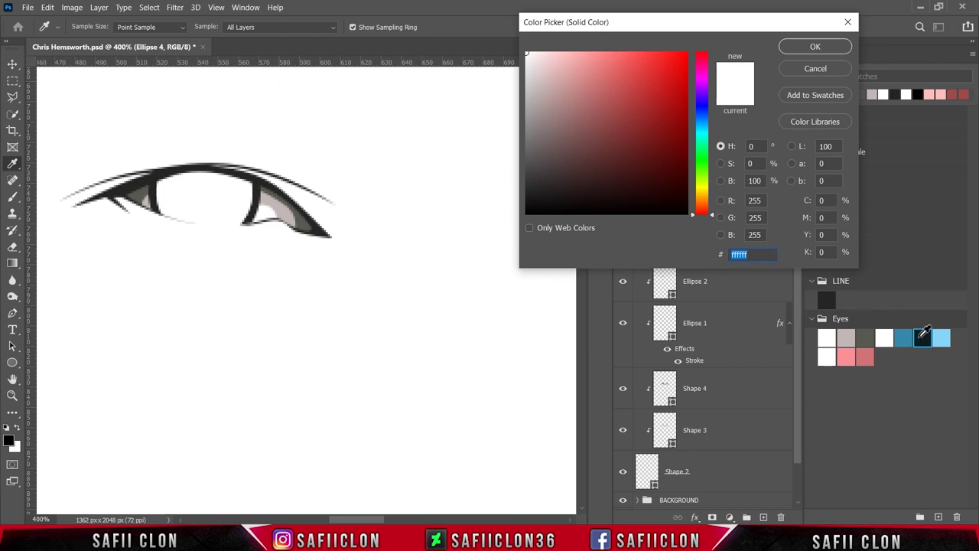
click(925, 337)
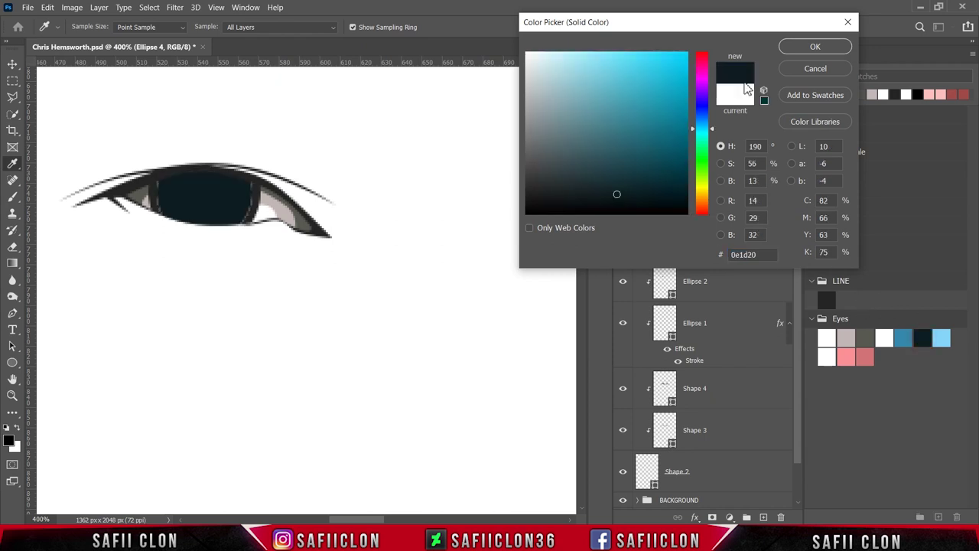
click(815, 47)
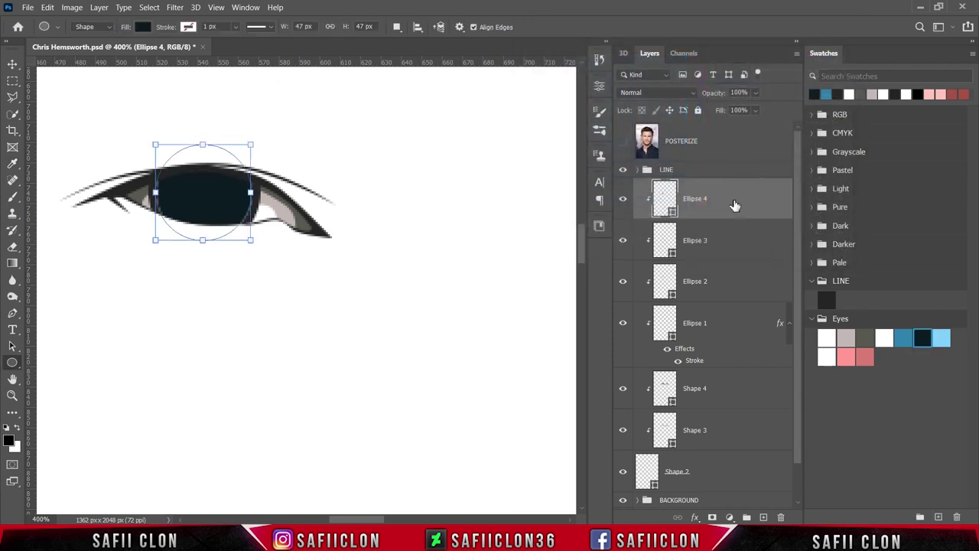
click(712, 518)
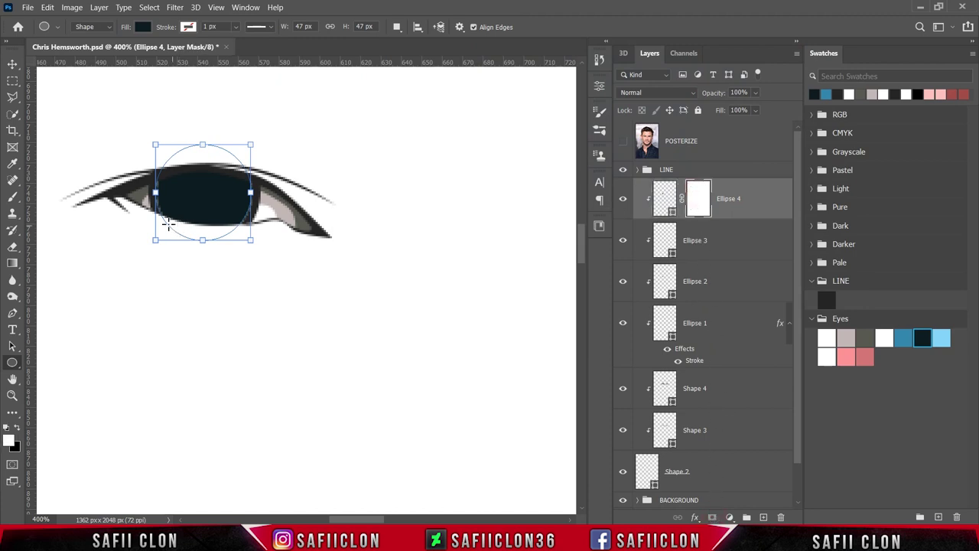
Set up a small black Soft Round brush at 6% opacity
right_click(17, 198)
click(63, 191)
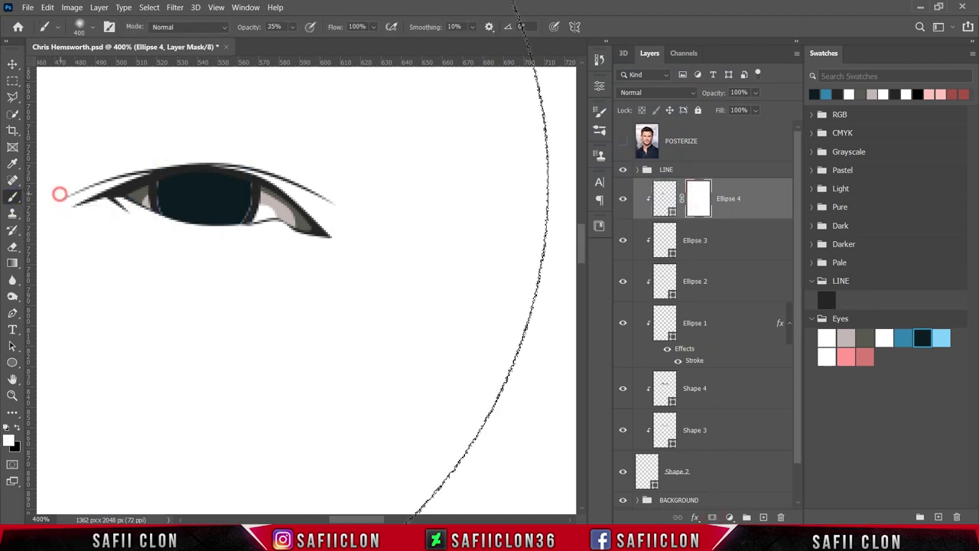
click(91, 28)
drag(140, 68, 99, 69)
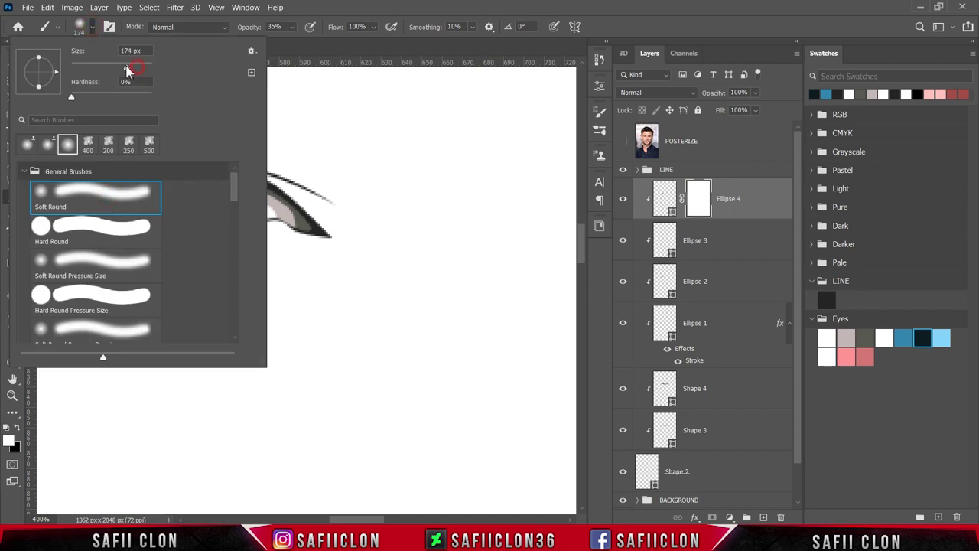
click(96, 30)
click(292, 27)
drag(335, 42, 289, 43)
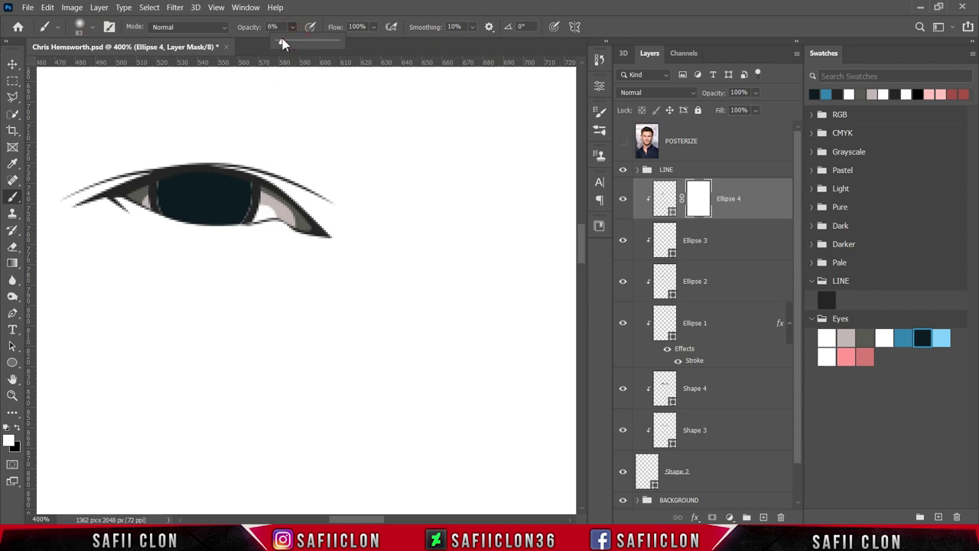
click(294, 28)
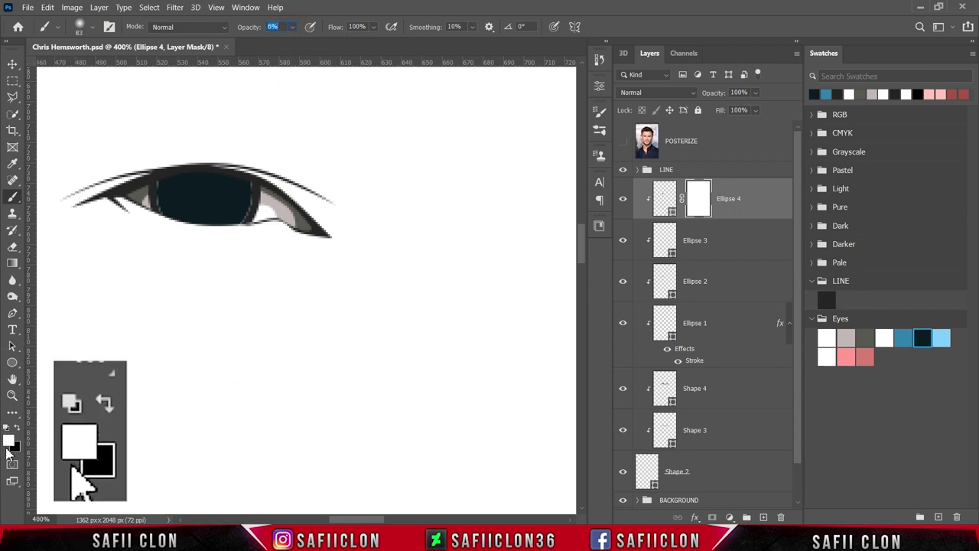
click(16, 429)
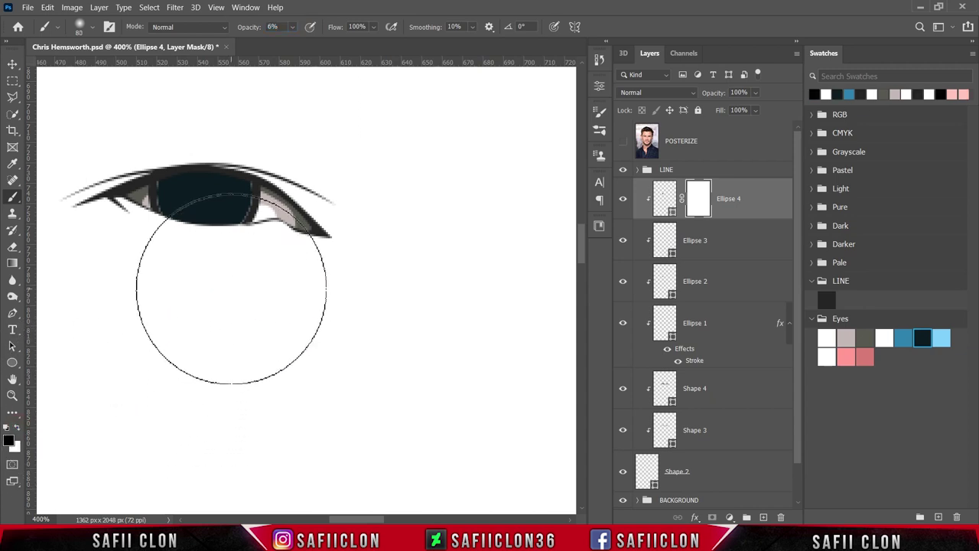
Paint subtle dark shading over the iris on Ellipse 4's mask, checking it on and off
key(bracketleft)
key(bracketleft)
key(bracketleft)
key(bracketleft)
key(bracketleft)
key(bracketleft)
key(bracketleft)
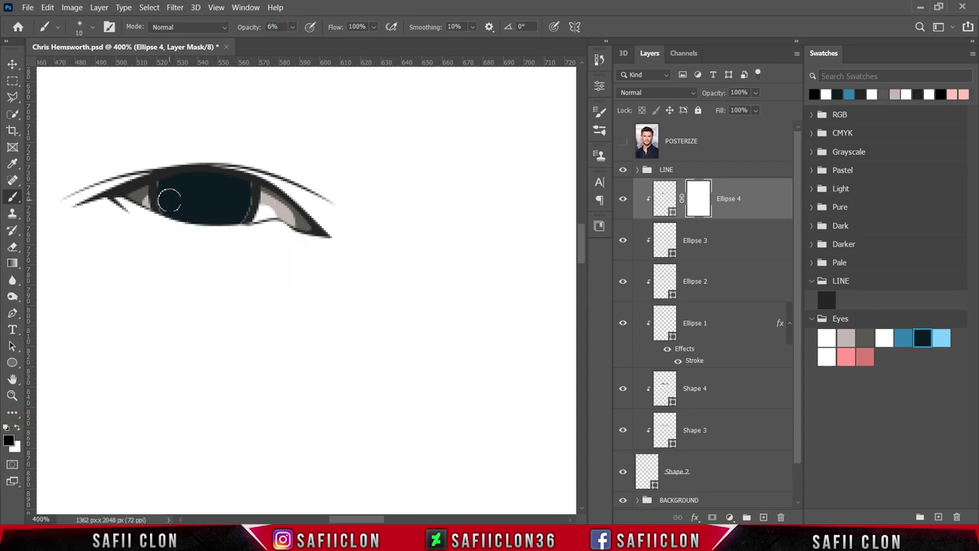
mouse_move(169, 201)
mouse_down()
mouse_move(220, 220)
mouse_move(163, 196)
mouse_move(204, 210)
mouse_move(175, 218)
mouse_move(237, 200)
mouse_move(222, 218)
mouse_move(164, 200)
mouse_move(195, 219)
mouse_move(176, 194)
mouse_up()
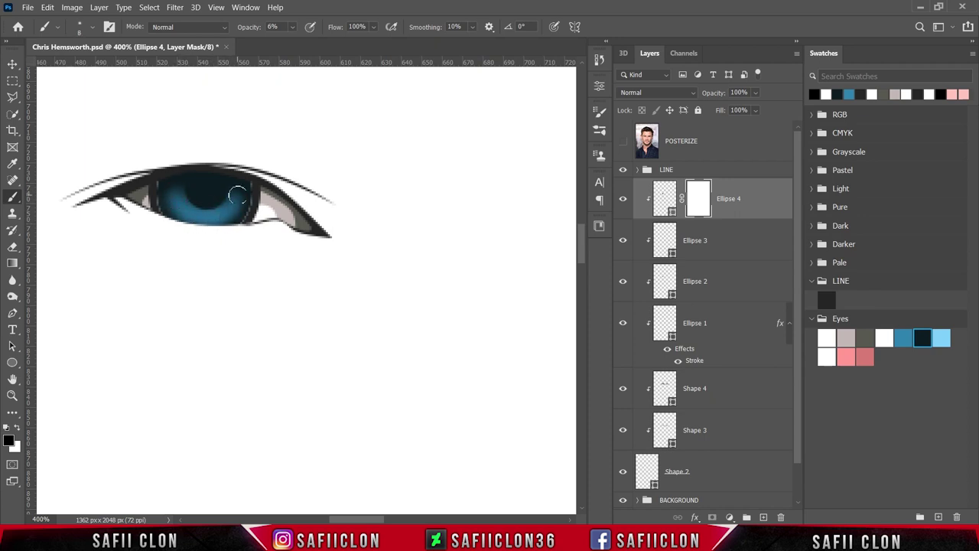
mouse_move(237, 196)
mouse_down()
mouse_move(178, 214)
mouse_move(209, 212)
mouse_move(219, 236)
mouse_up()
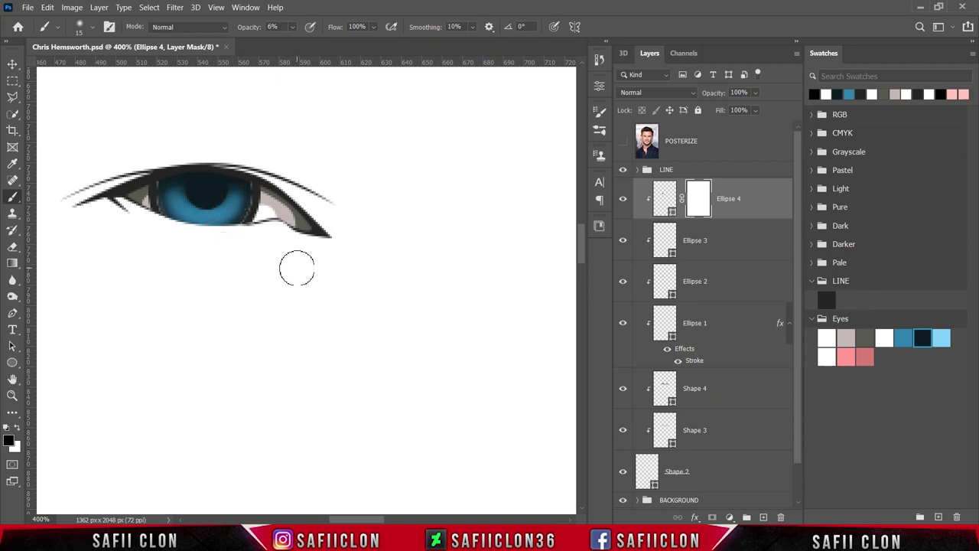
click(624, 201)
click(623, 199)
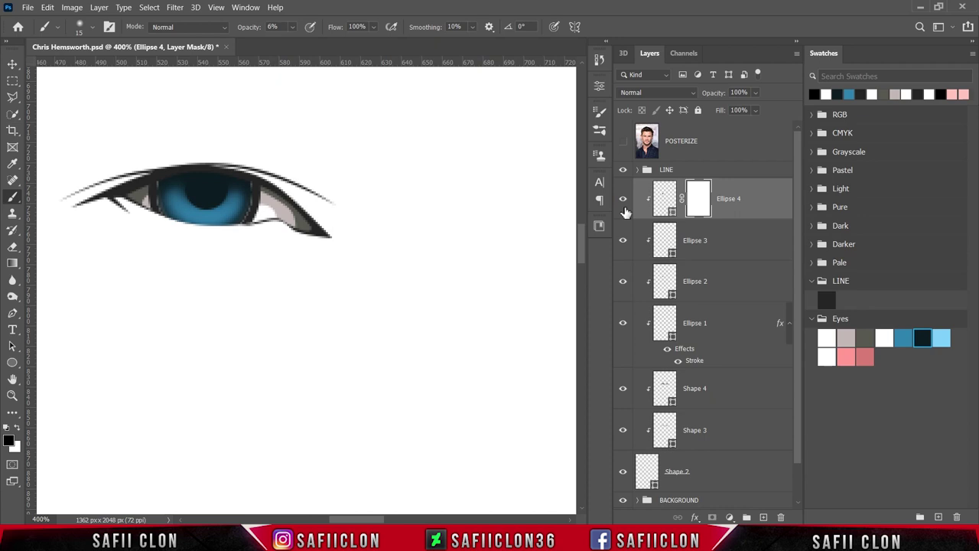
Compare with Ellipse 2 hidden, then load Ellipse 2's round iris selection
click(623, 283)
click(624, 283)
ctrl+click(664, 283)
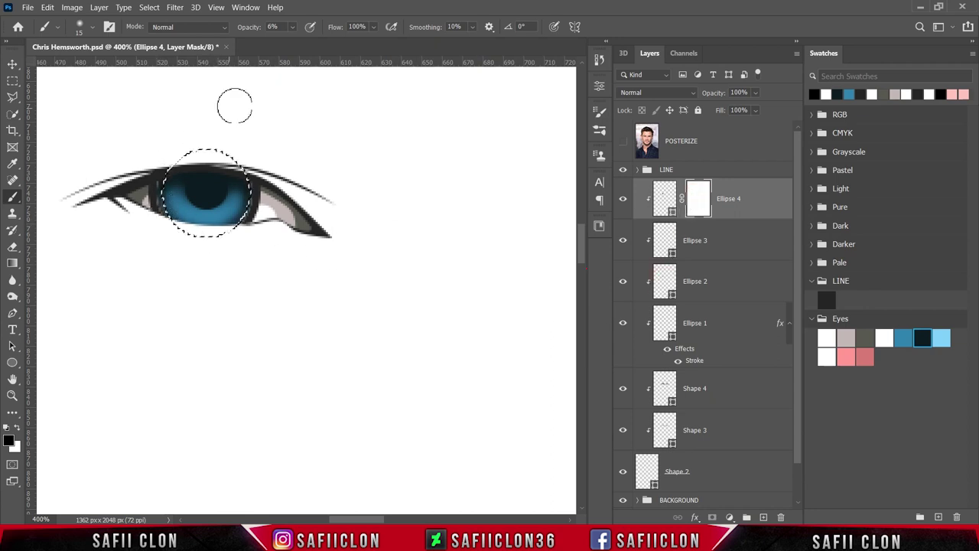
Invert the selection and shade around the lower iris at 26% brush opacity
drag(294, 27, 297, 36)
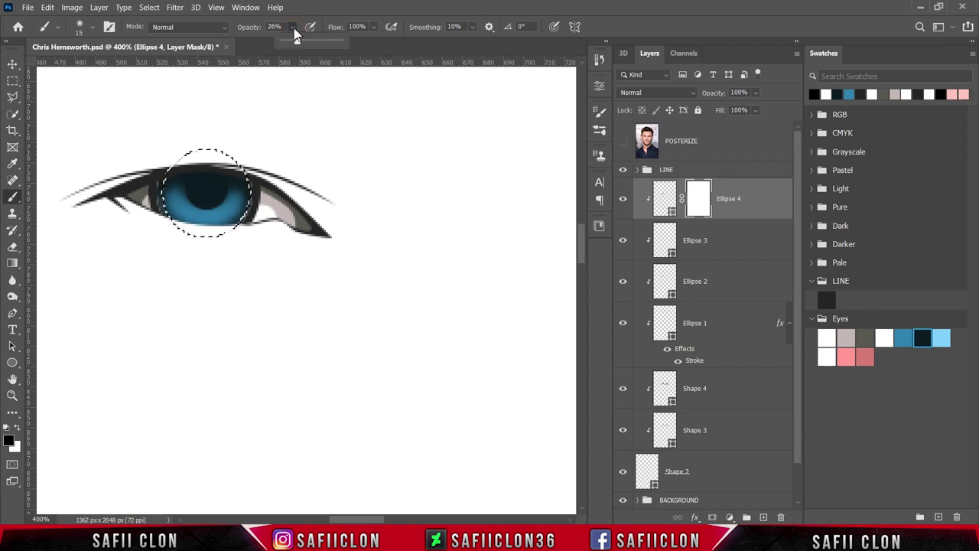
click(149, 8)
click(161, 59)
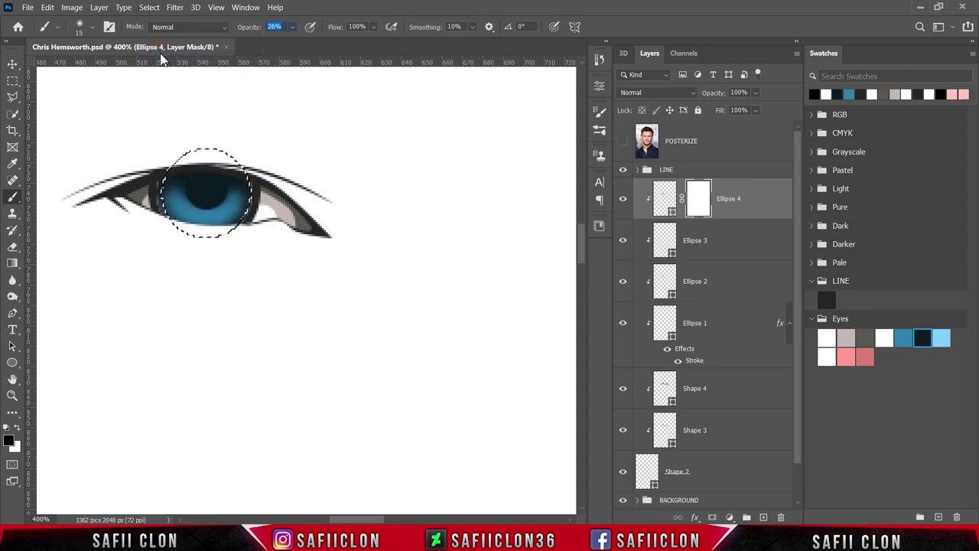
drag(163, 236, 151, 228)
mouse_move(260, 218)
mouse_down()
mouse_move(251, 244)
mouse_move(196, 242)
mouse_up()
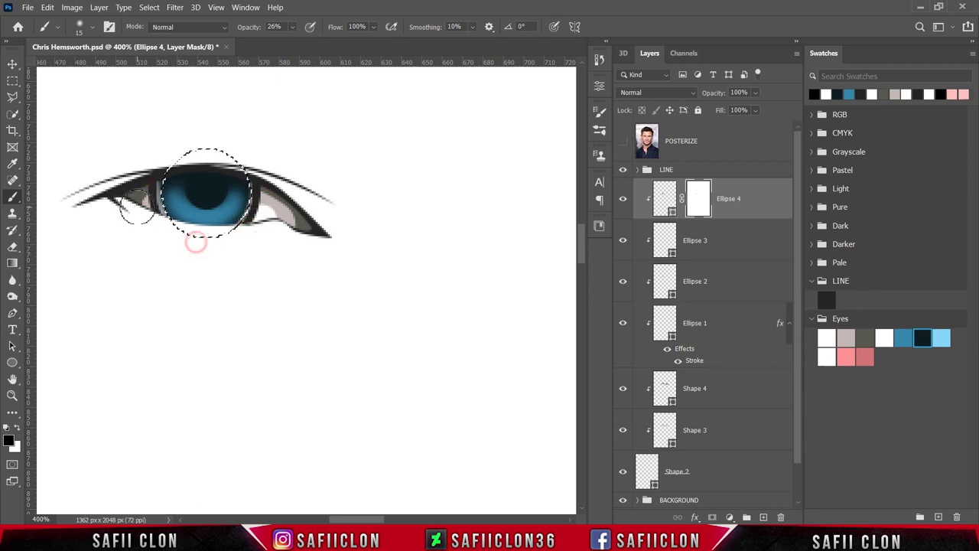
click(158, 201)
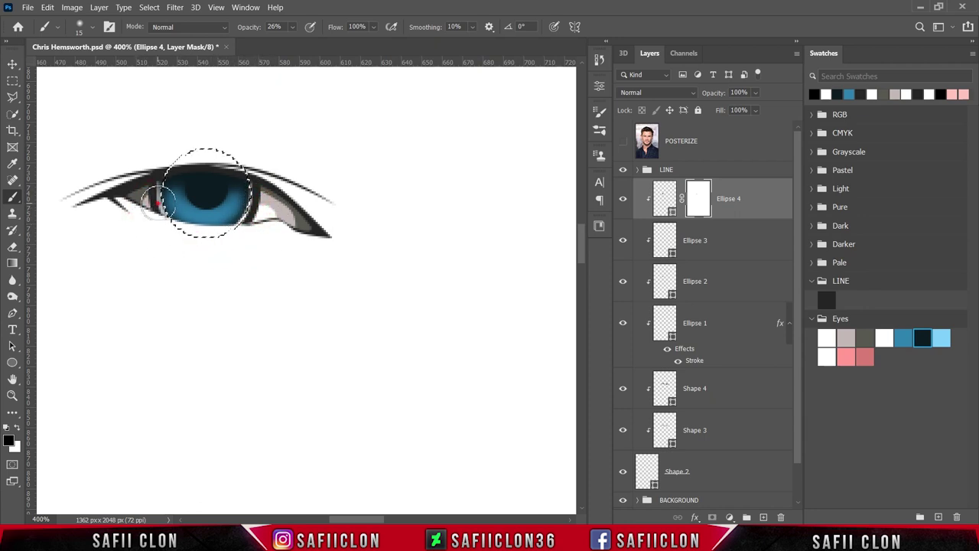
drag(262, 219, 222, 242)
Deselect, zoom out to check both eyes, and target Ellipse 4's content
key(ctrl+d)
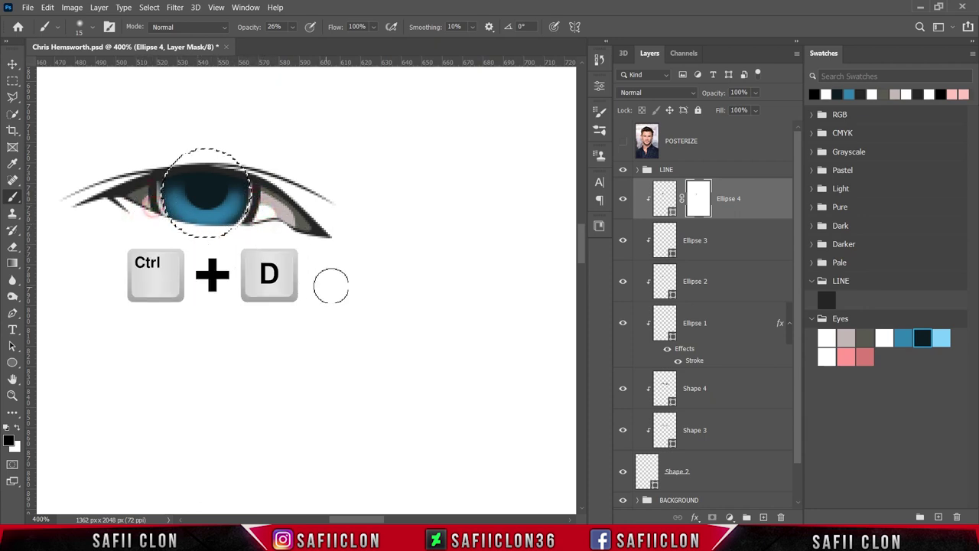
key(ctrl+d)
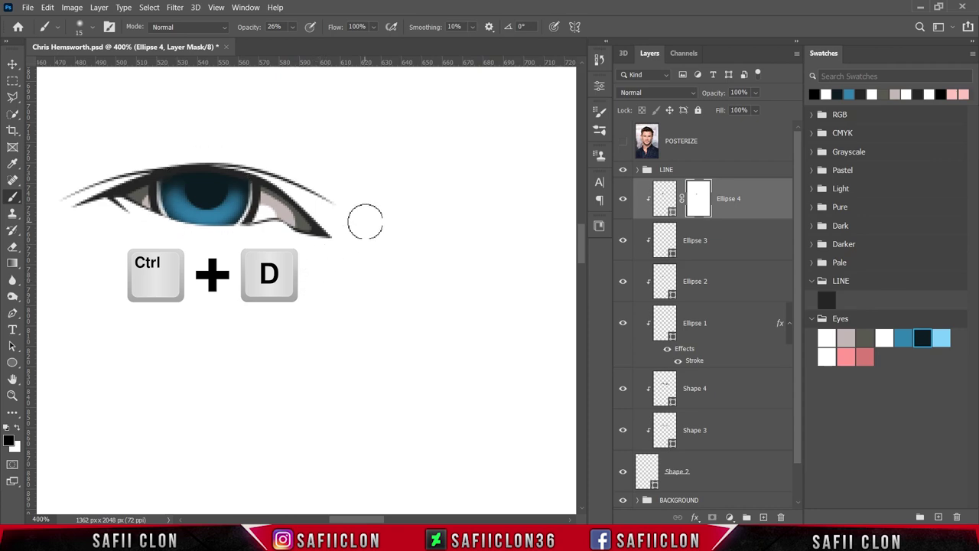
key(ctrl+minus)
key(ctrl+minus)
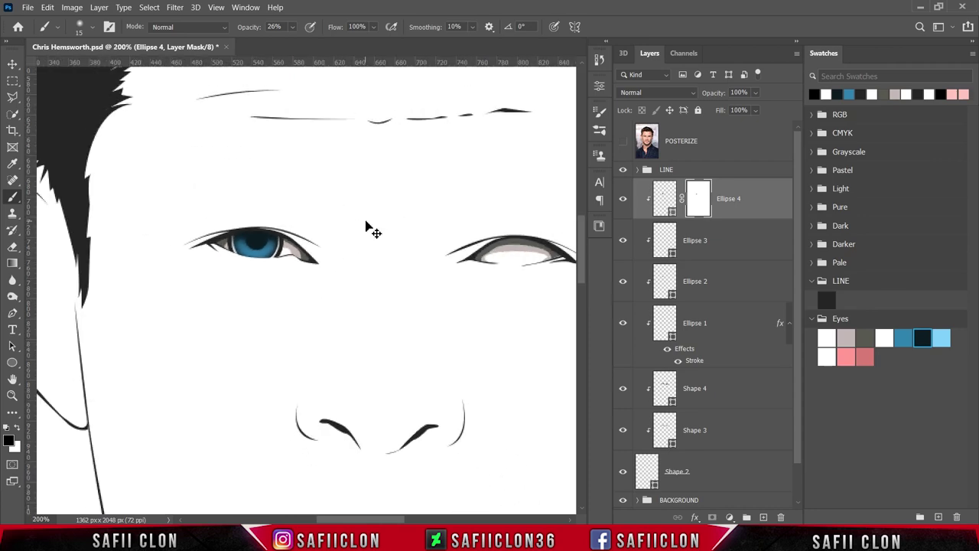
key(ctrl+minus)
key(ctrl+plus)
key(ctrl+plus)
key(ctrl+plus)
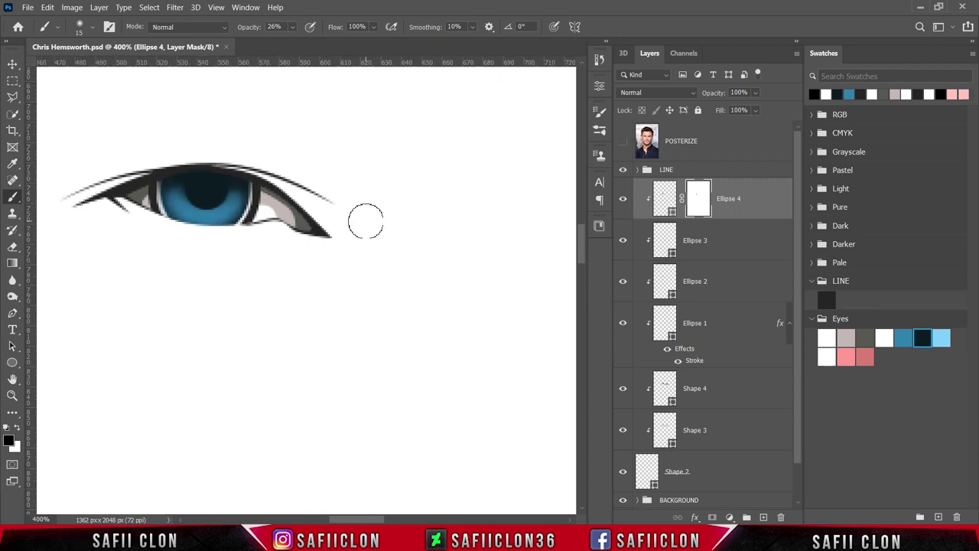
click(755, 200)
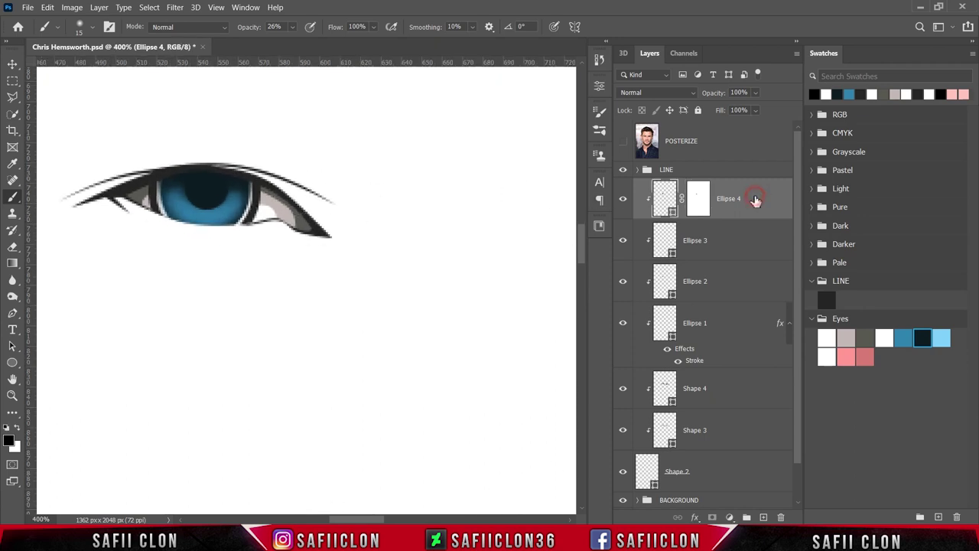
Draw a small highlight shape on the iris on a new layer, filled #87d5f8
click(12, 313)
click(61, 315)
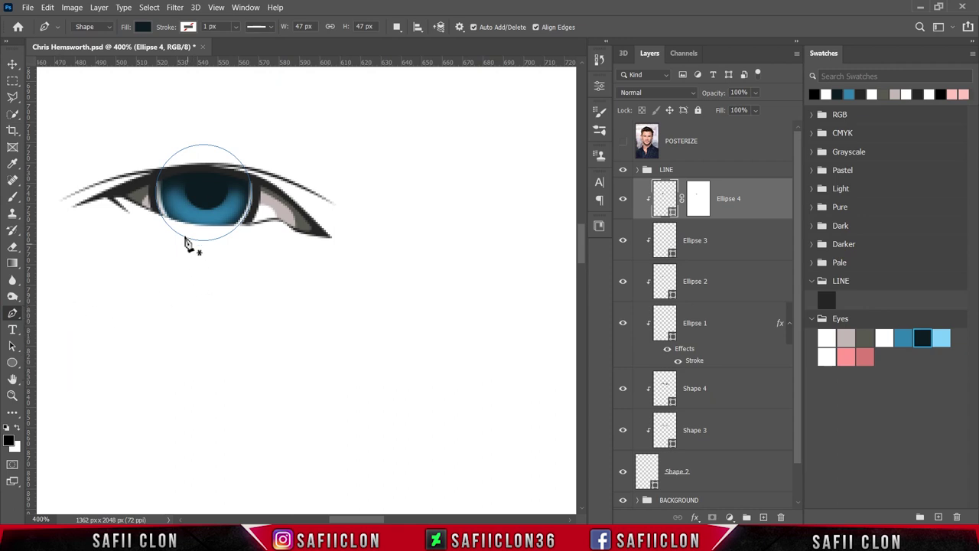
click(398, 29)
click(421, 40)
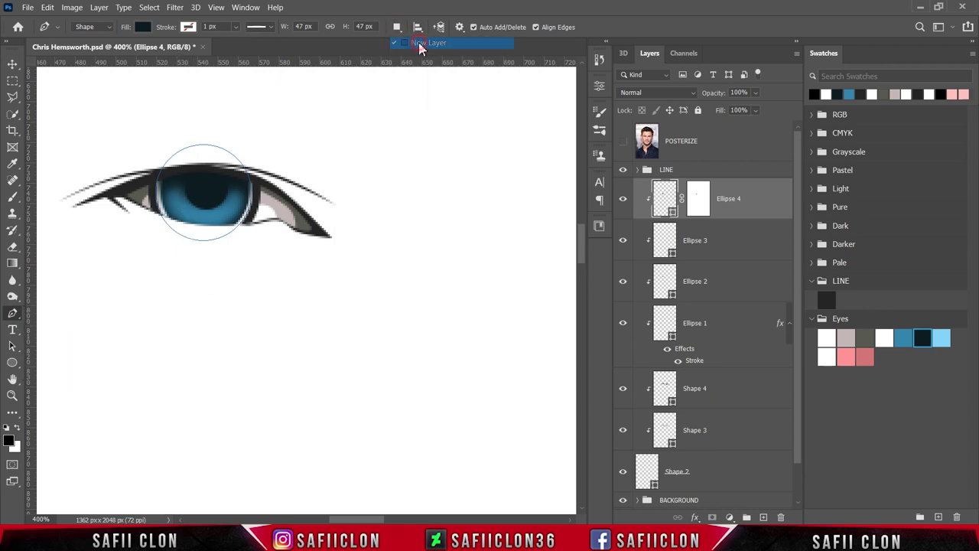
click(192, 213)
click(184, 220)
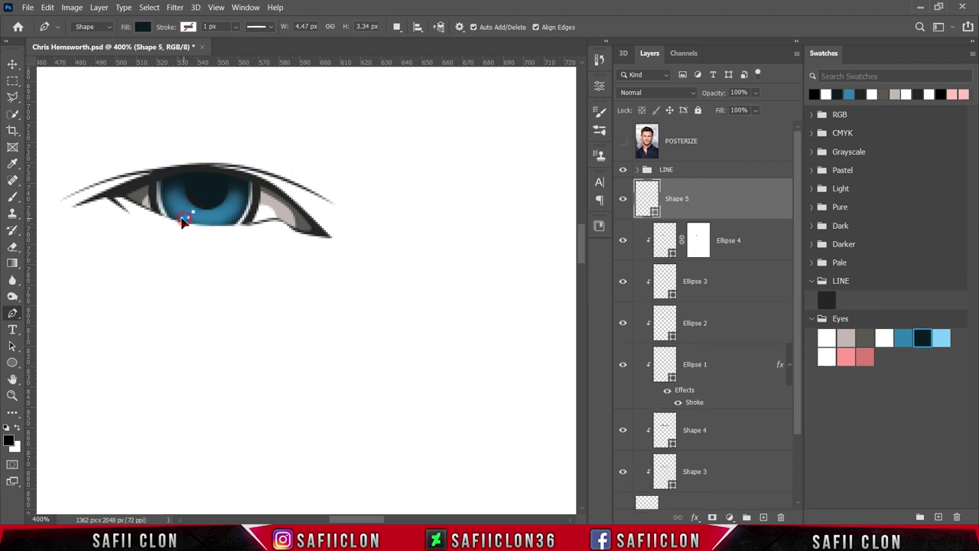
click(192, 213)
click(200, 217)
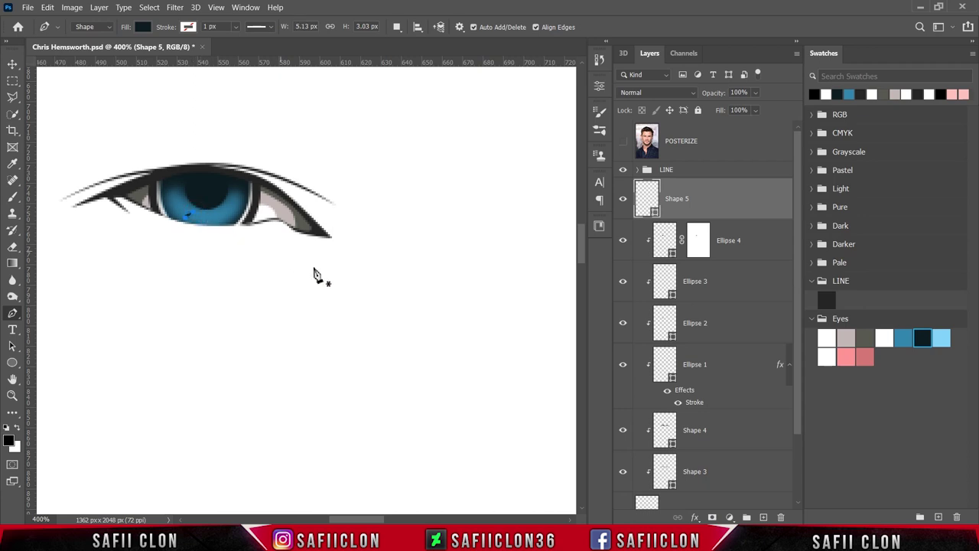
double_click(654, 212)
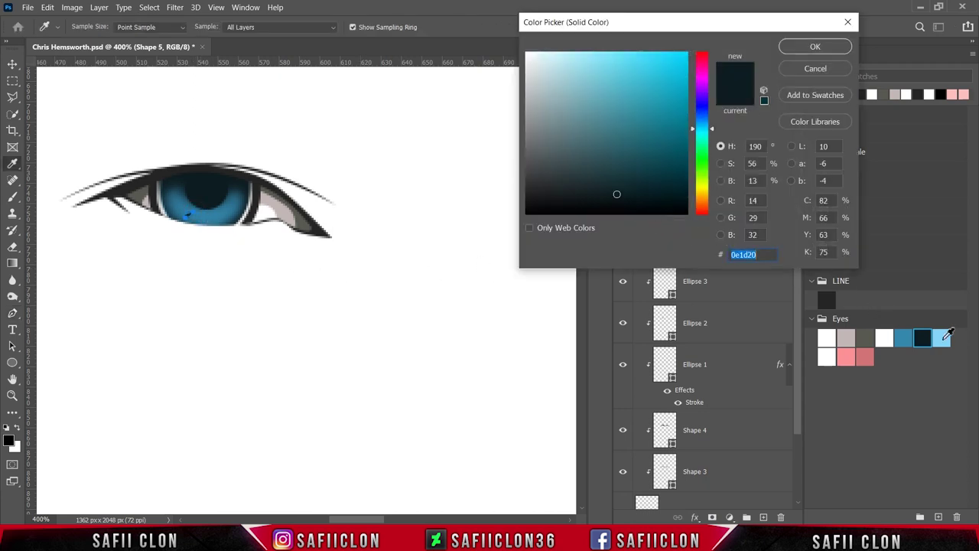
click(942, 338)
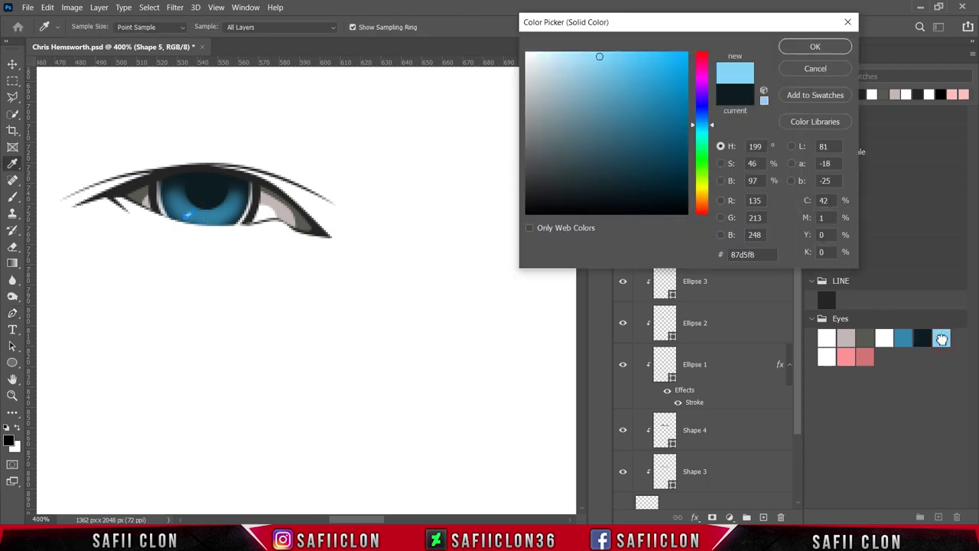
click(814, 47)
Add more light-blue streaks around the iris to the same shape layer
click(397, 27)
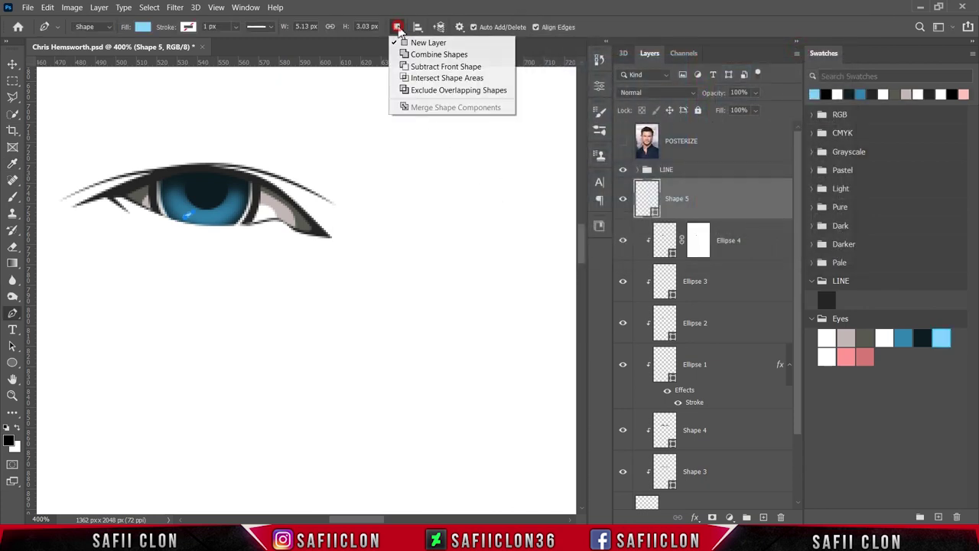
click(436, 54)
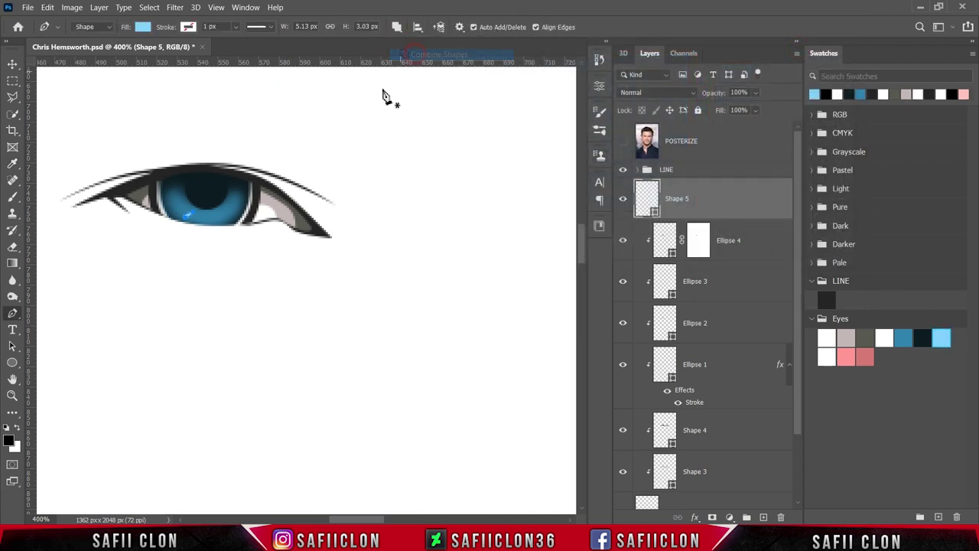
click(188, 207)
click(176, 217)
click(203, 215)
click(204, 216)
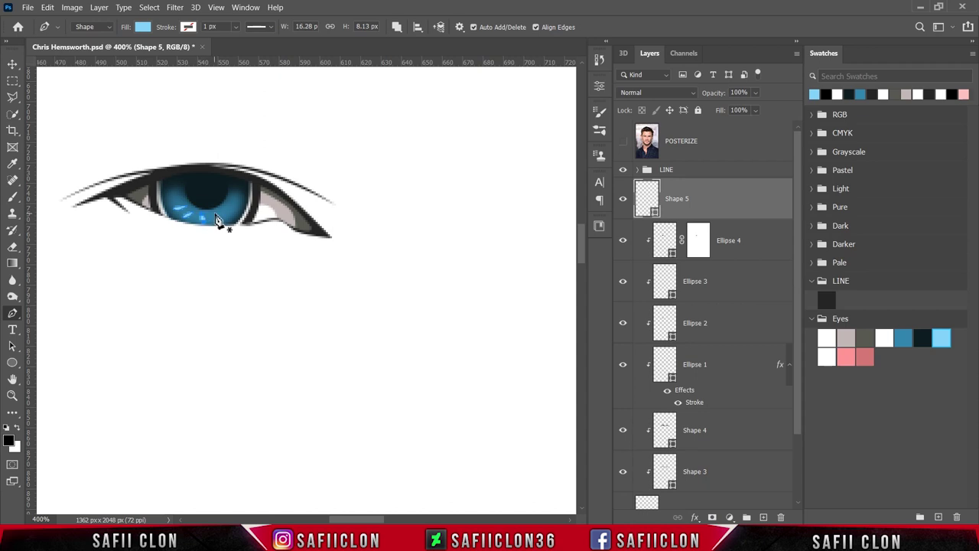
click(228, 210)
click(242, 216)
click(228, 209)
click(231, 196)
click(245, 200)
Clip Shape 5 to the layer below and move it beneath Ellipse 4
click(720, 204)
right_click(719, 202)
click(723, 229)
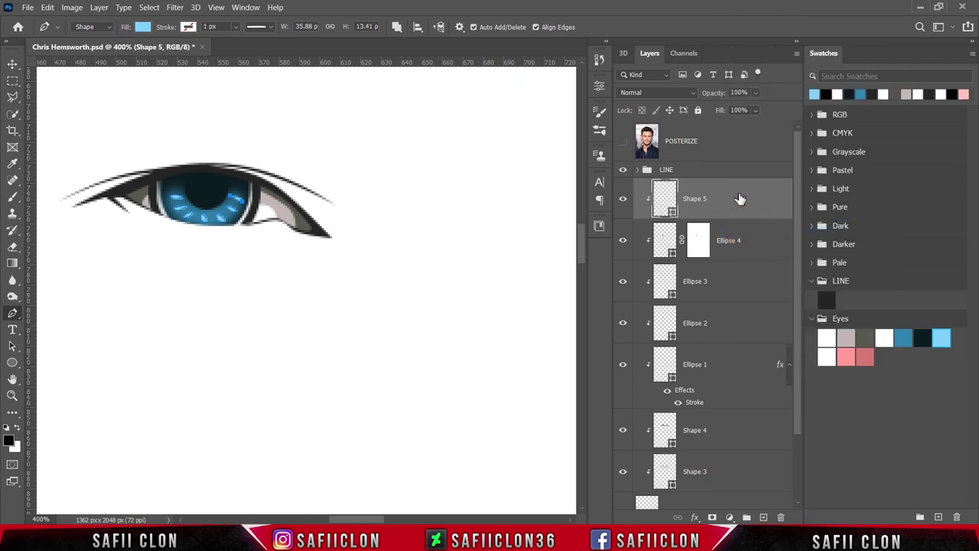
click(623, 200)
click(622, 202)
drag(735, 205, 732, 258)
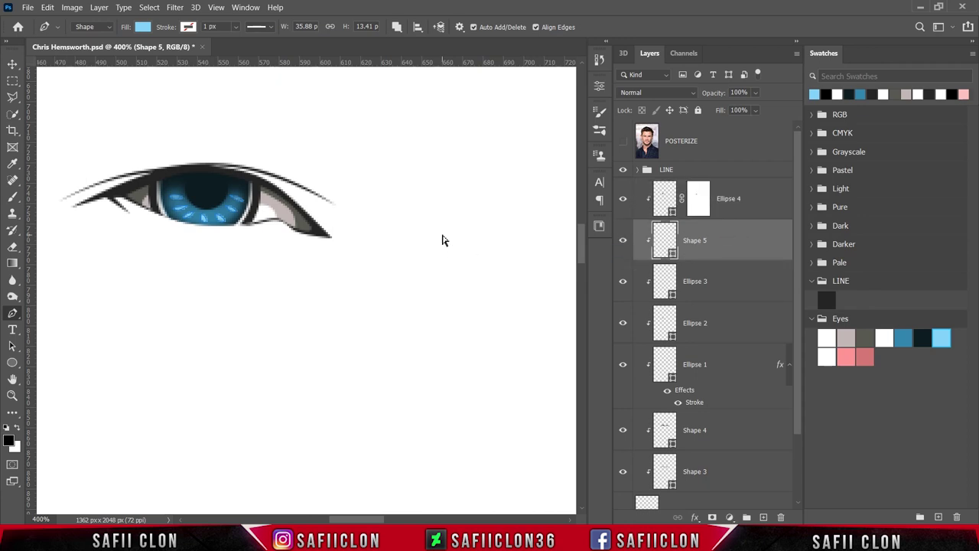
Zoom out to check the whole face, then show the POSTERIZE reference photo
key(ctrl+minus)
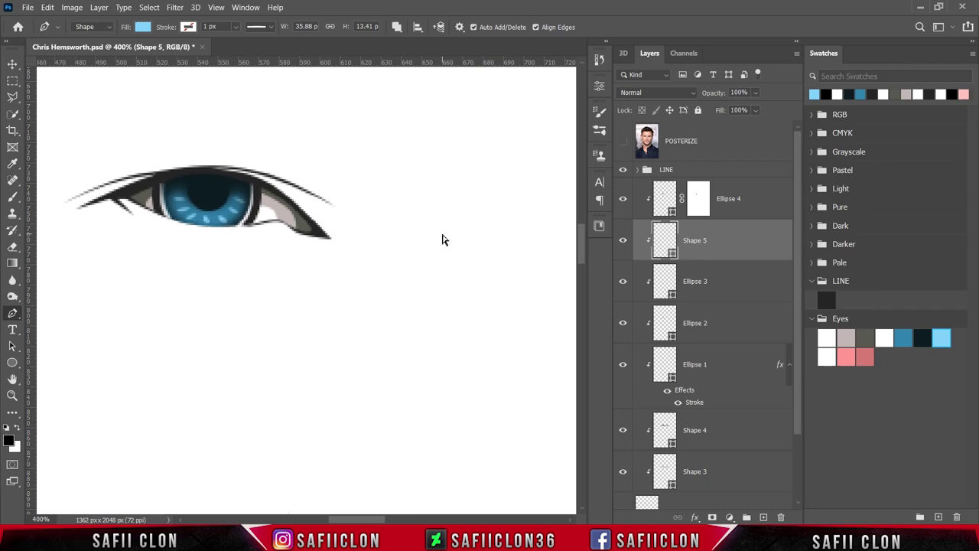
key(ctrl+minus)
key(ctrl+minus)
key(ctrl+plus)
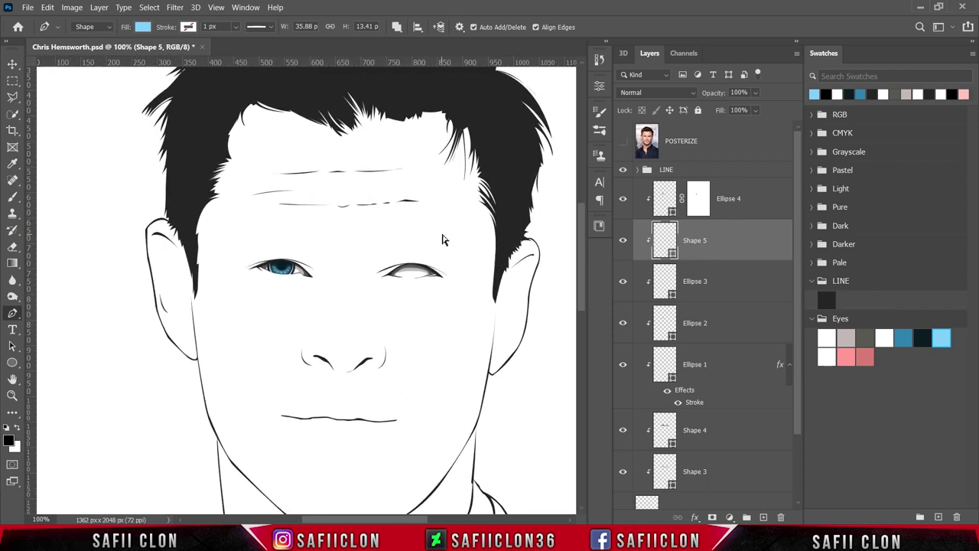
key(ctrl+plus)
key(ctrl+plus)
key(ctrl+plus)
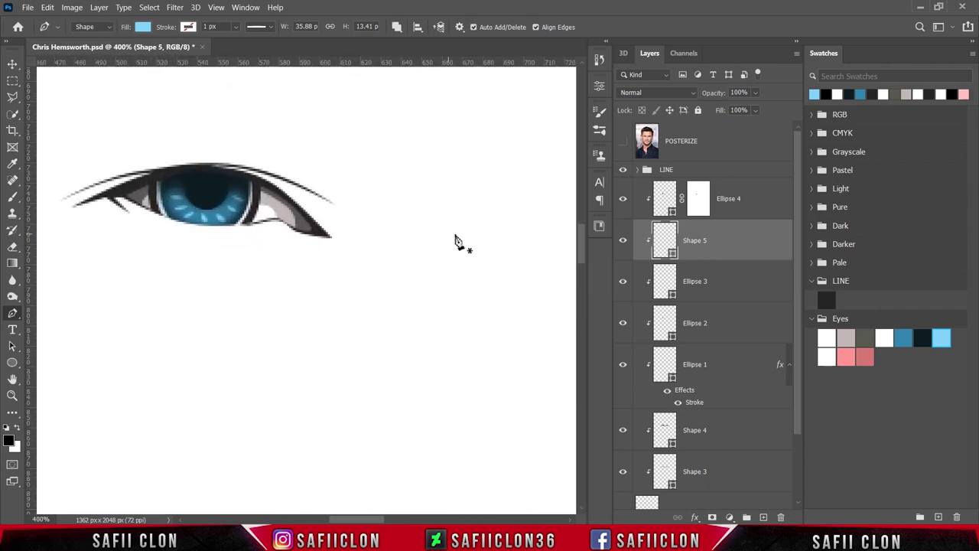
click(623, 144)
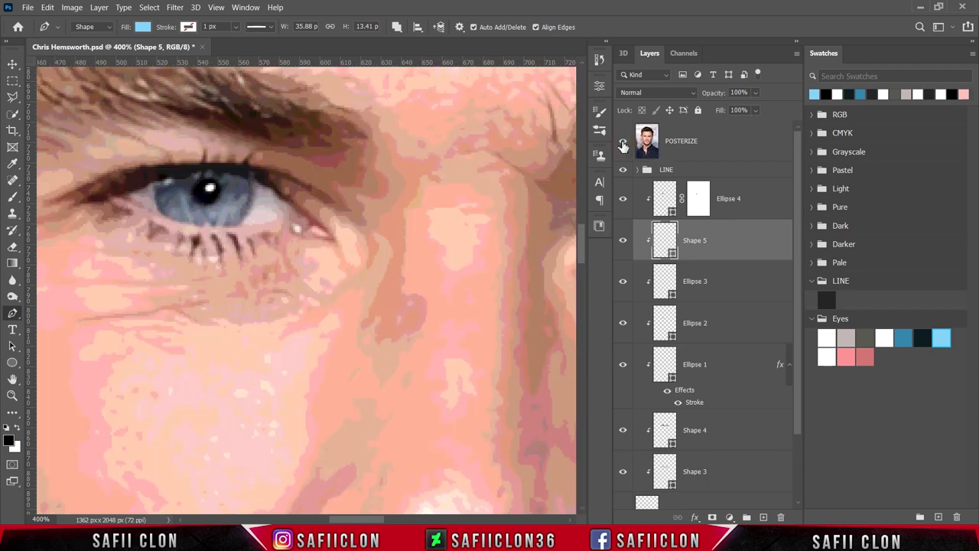
Above Ellipse 4, start a new Pen shape layer with a small highlight on the pupil
click(766, 205)
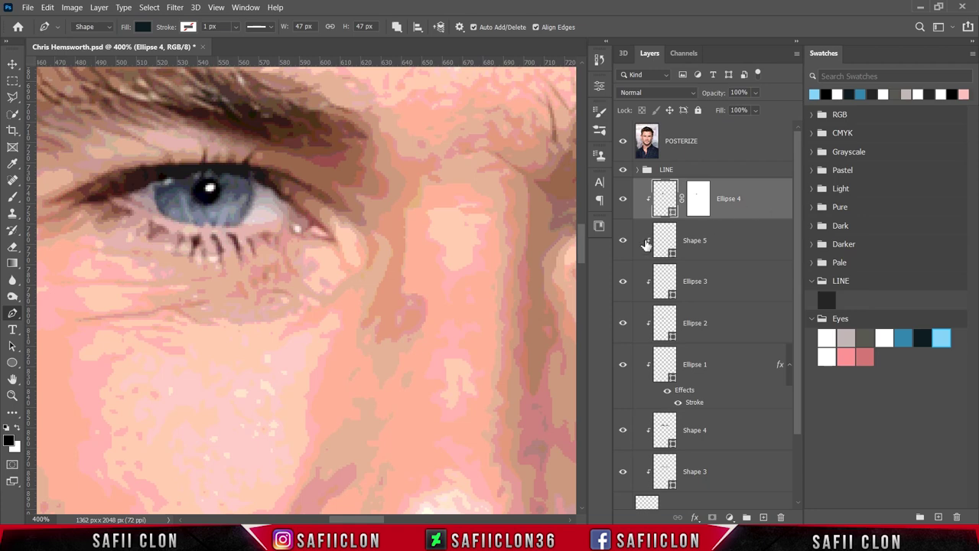
right_click(14, 315)
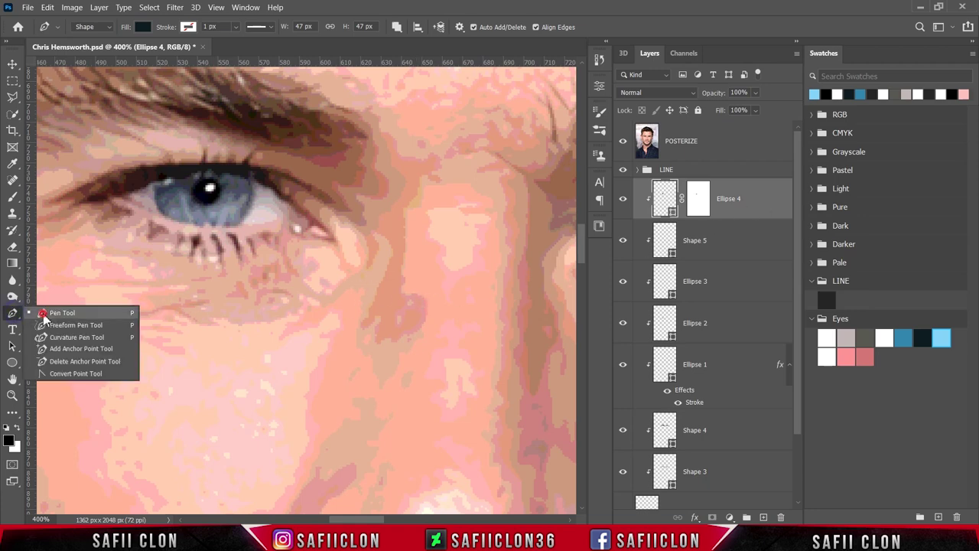
click(46, 313)
click(108, 28)
click(107, 44)
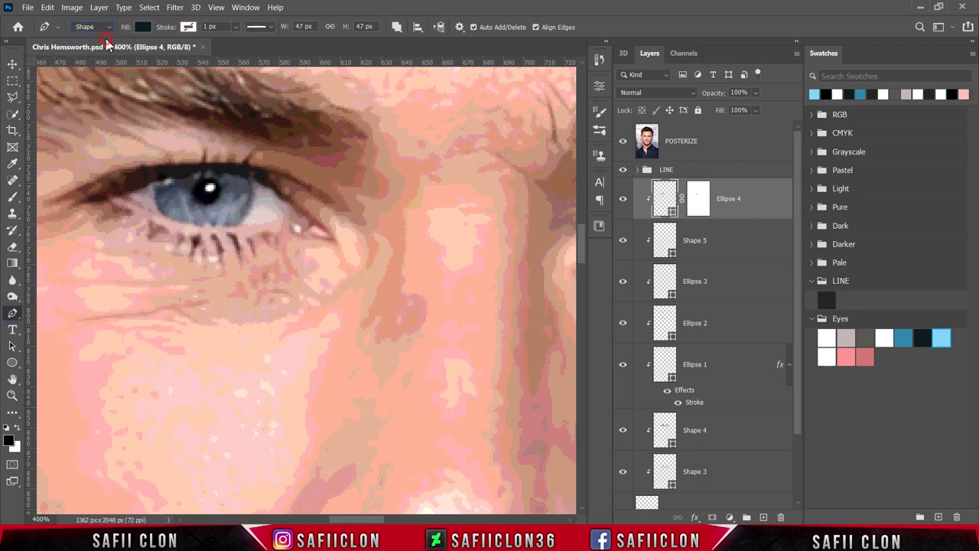
click(397, 27)
click(436, 39)
click(207, 187)
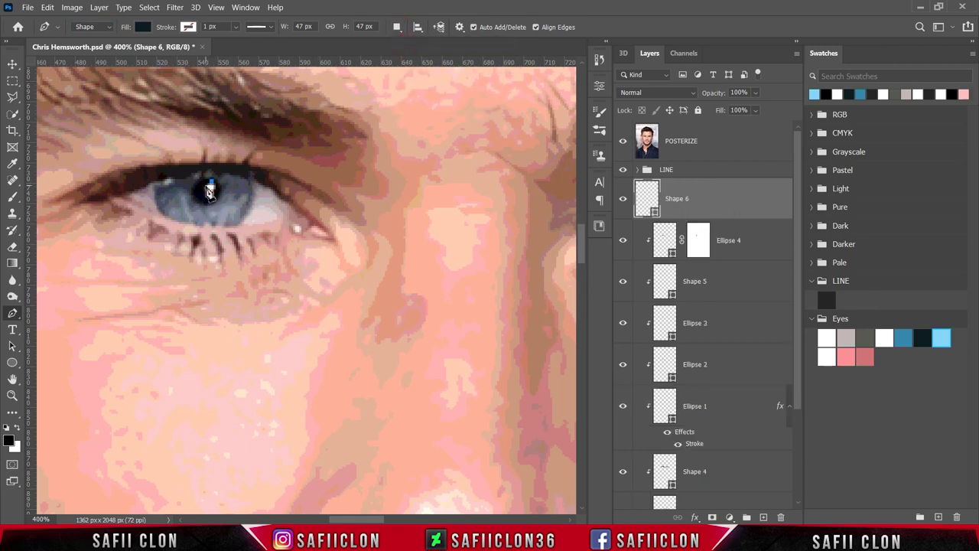
click(217, 192)
click(212, 182)
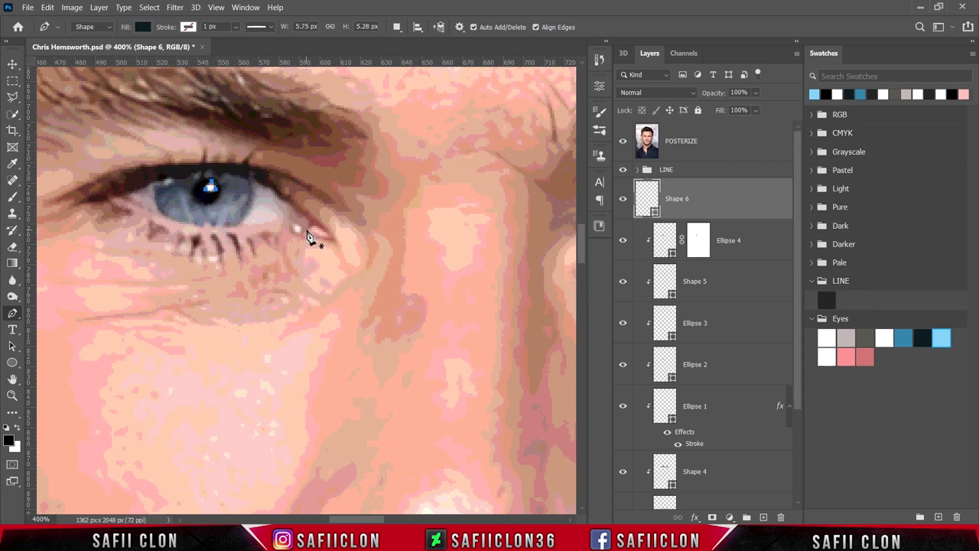
Add a curved highlight path around the iris to the same shape, then hide POSTERIZE
click(396, 27)
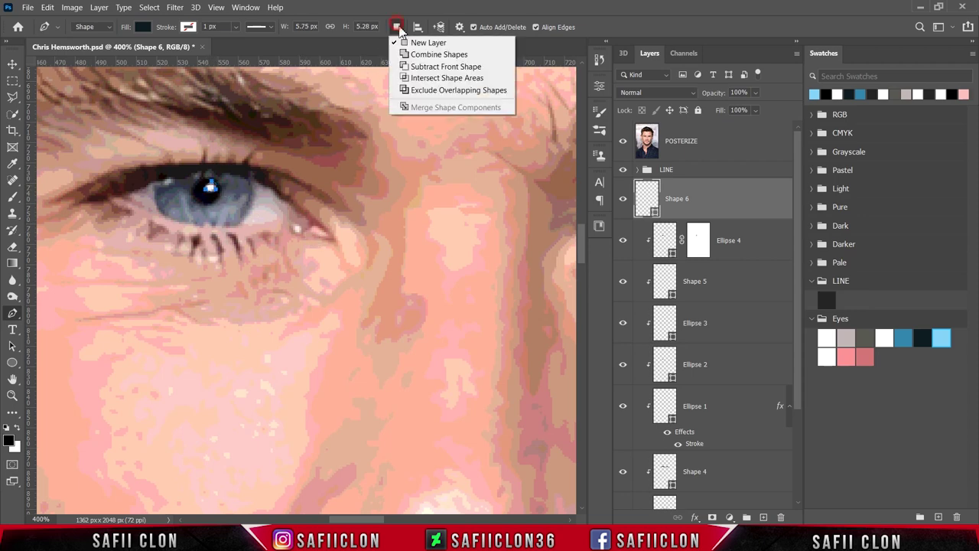
click(432, 53)
click(176, 182)
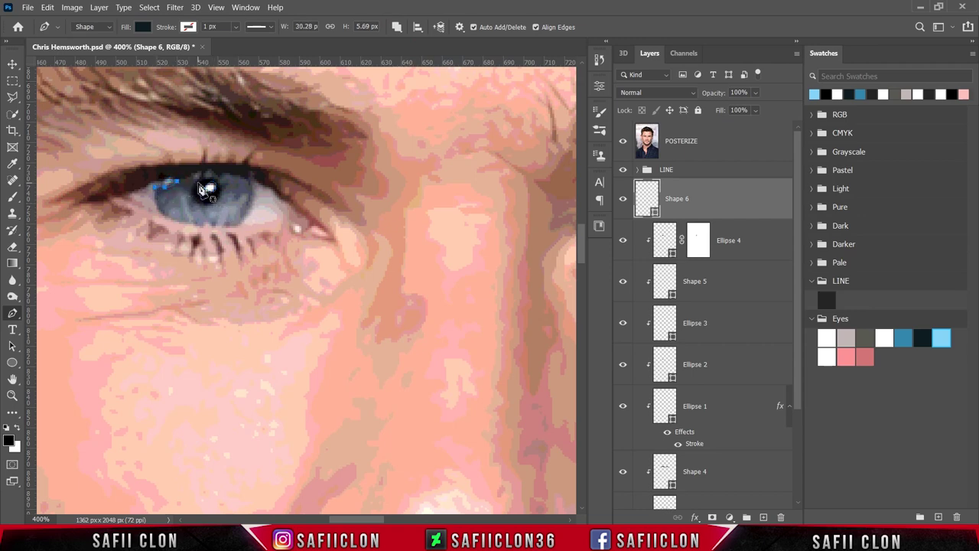
click(235, 197)
click(208, 213)
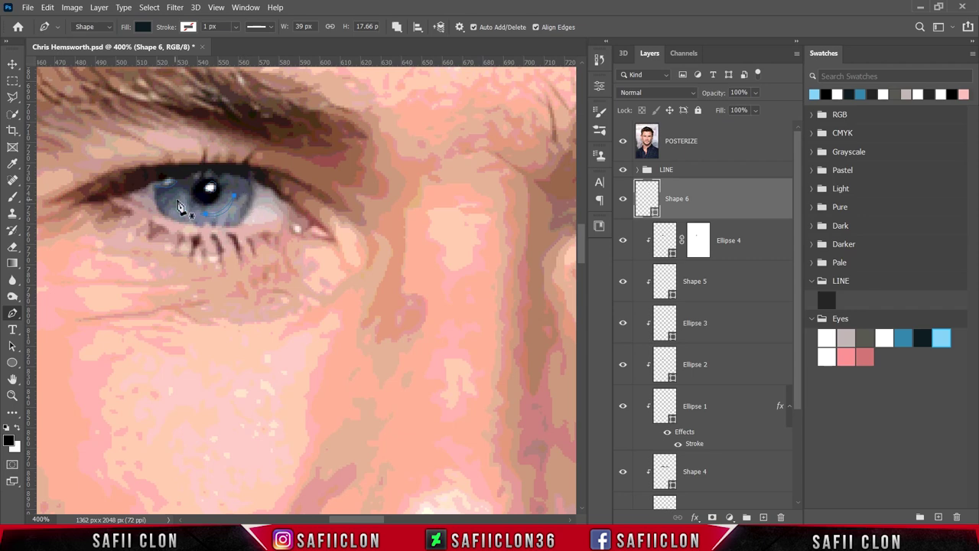
drag(207, 213, 188, 214)
key(Return)
click(626, 144)
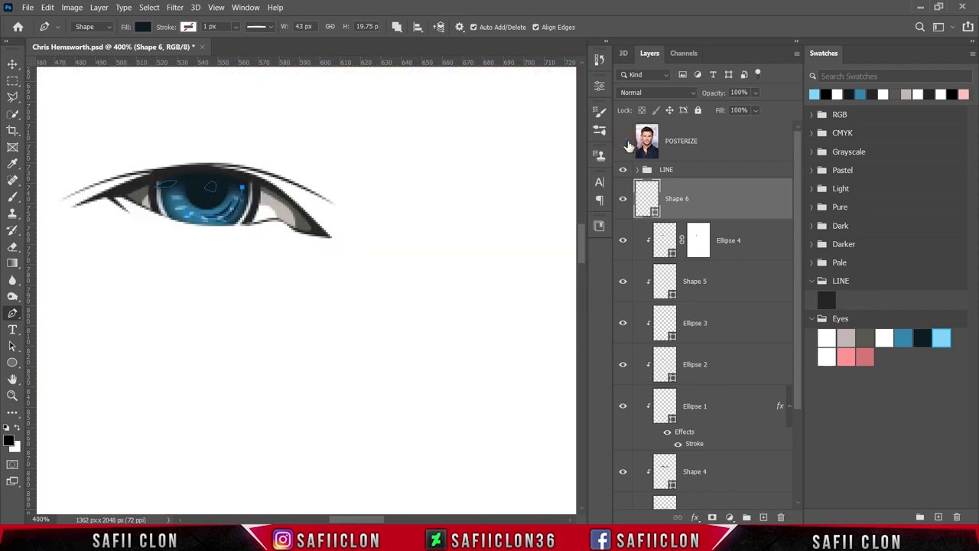
Fill Shape 6 with white #ffffff and clip it to the eye layer below
double_click(652, 212)
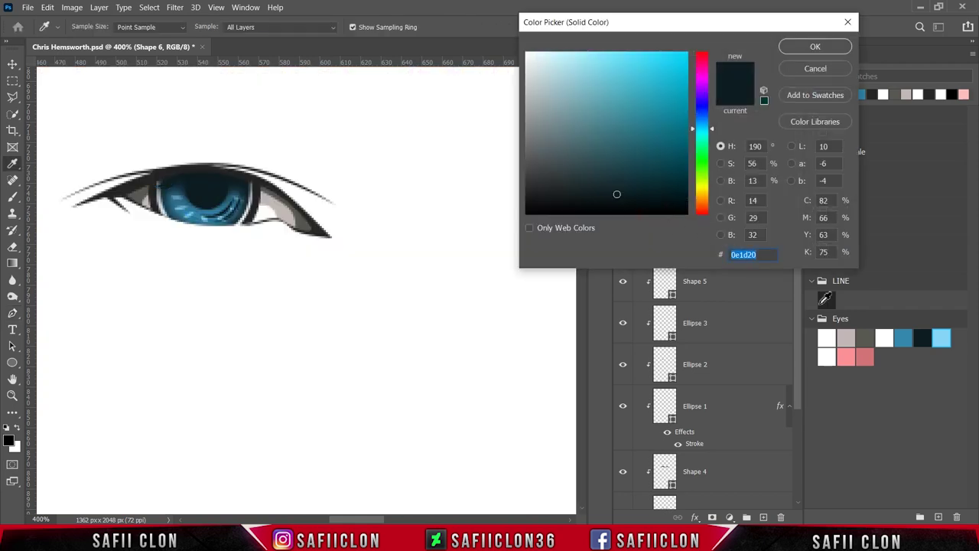
click(826, 356)
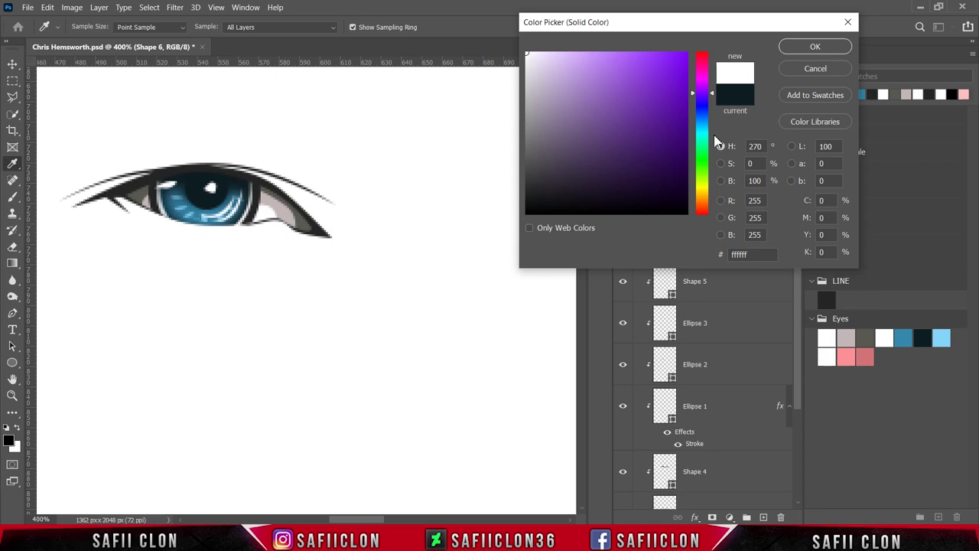
click(813, 47)
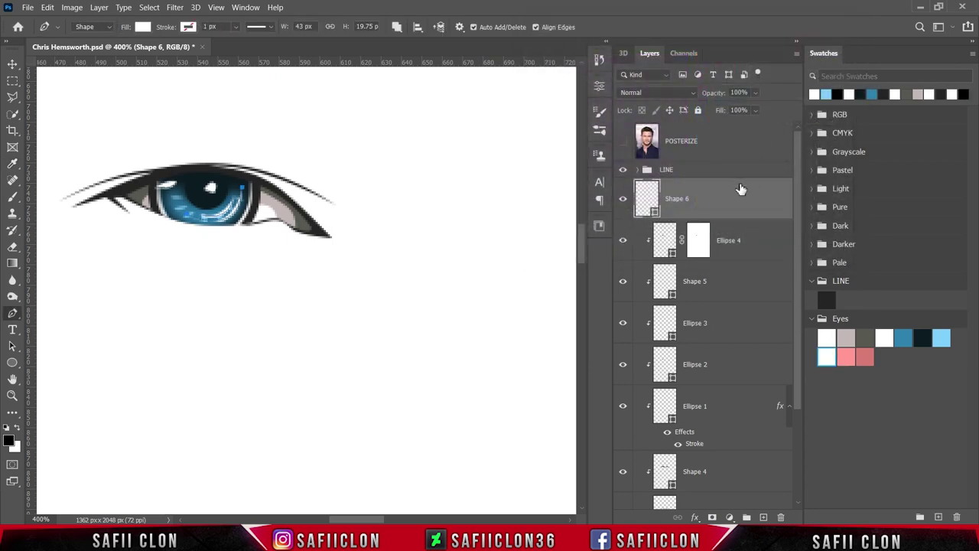
click(713, 198)
right_click(713, 200)
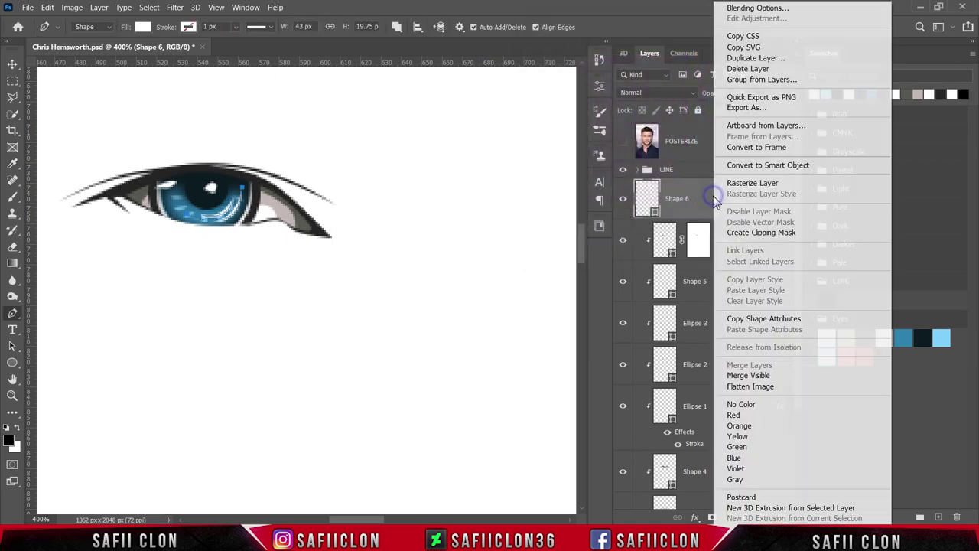
click(733, 232)
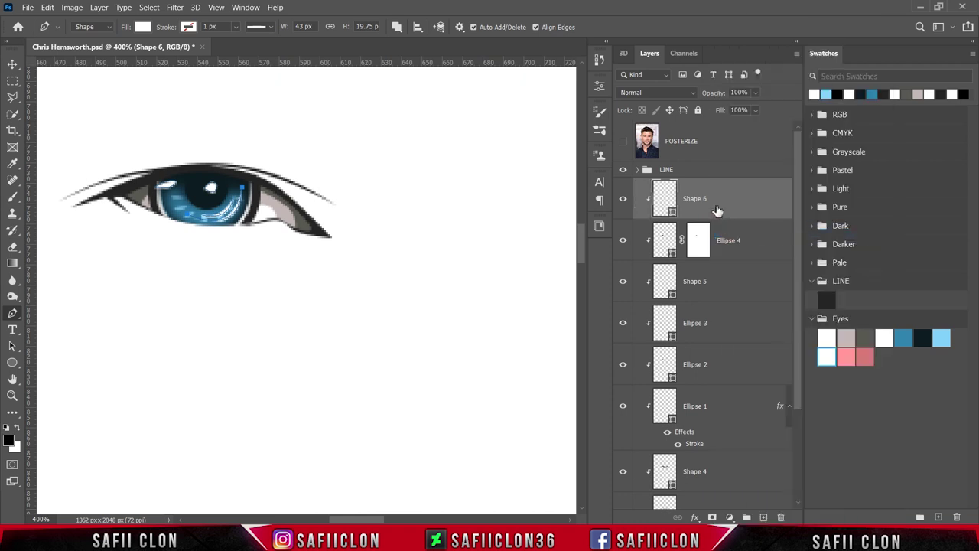
Add a layer mask to Shape 6 and set a 10 px soft round brush at 18% opacity
click(712, 517)
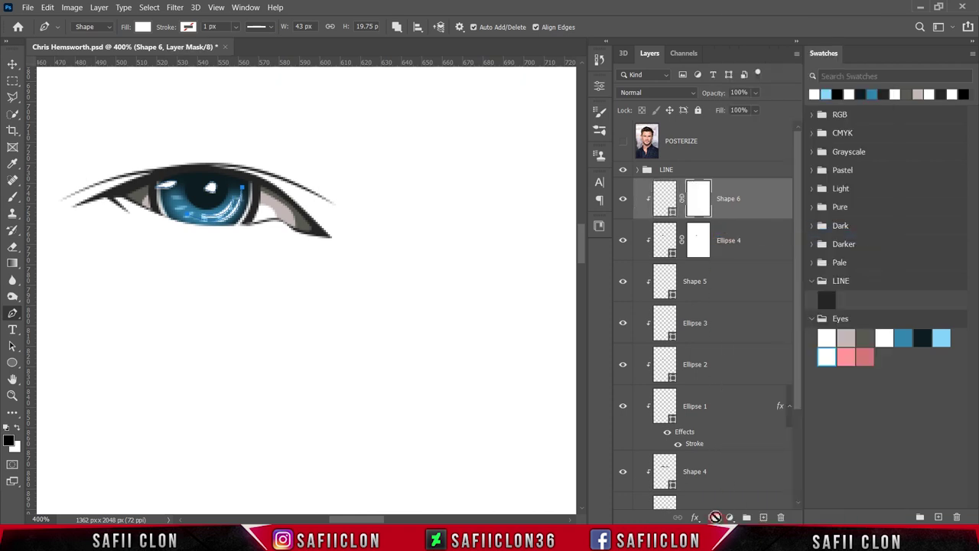
click(698, 198)
click(13, 196)
click(62, 197)
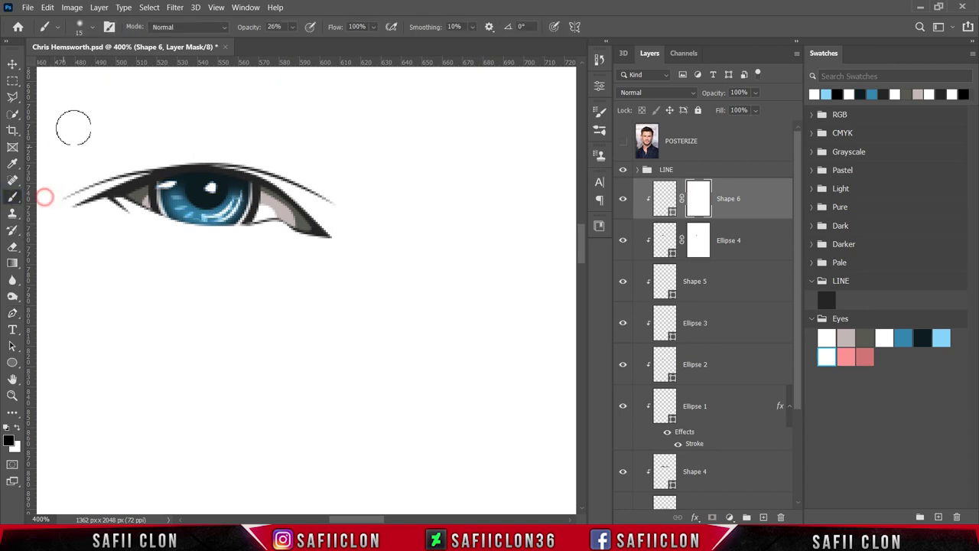
click(92, 27)
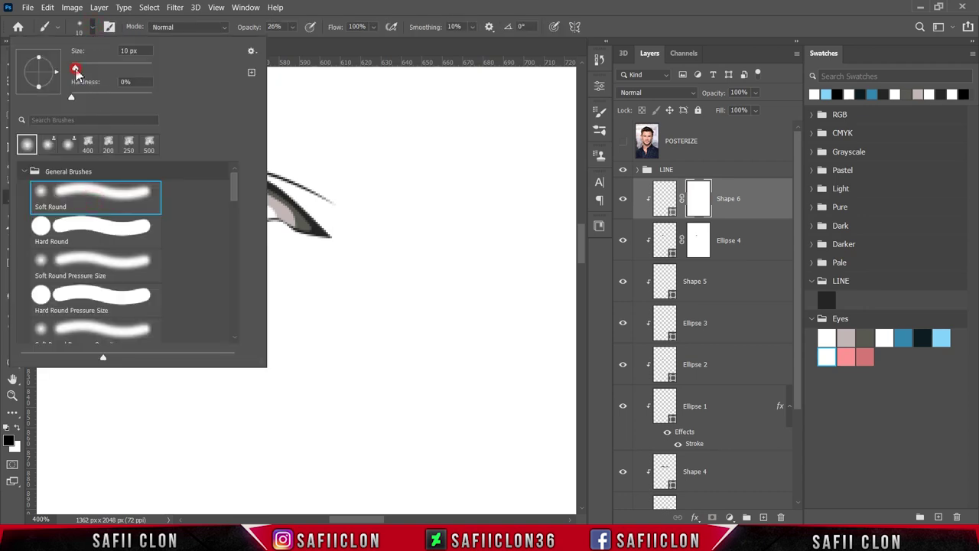
click(94, 32)
click(293, 27)
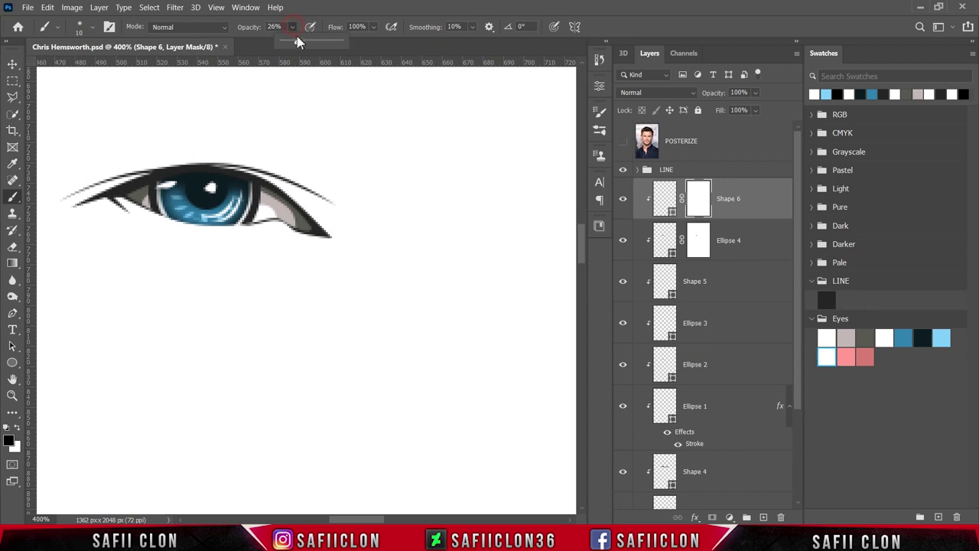
click(293, 43)
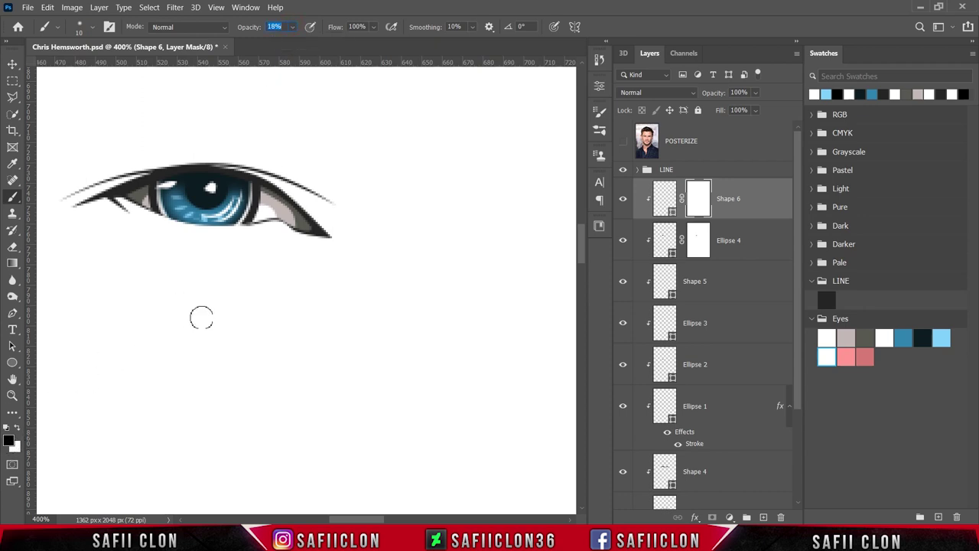
Softly fade the white highlights over the iris on the mask and compare the result
mouse_move(230, 211)
mouse_down()
mouse_move(244, 187)
mouse_move(197, 176)
mouse_up()
key(bracketleft)
key(bracketleft)
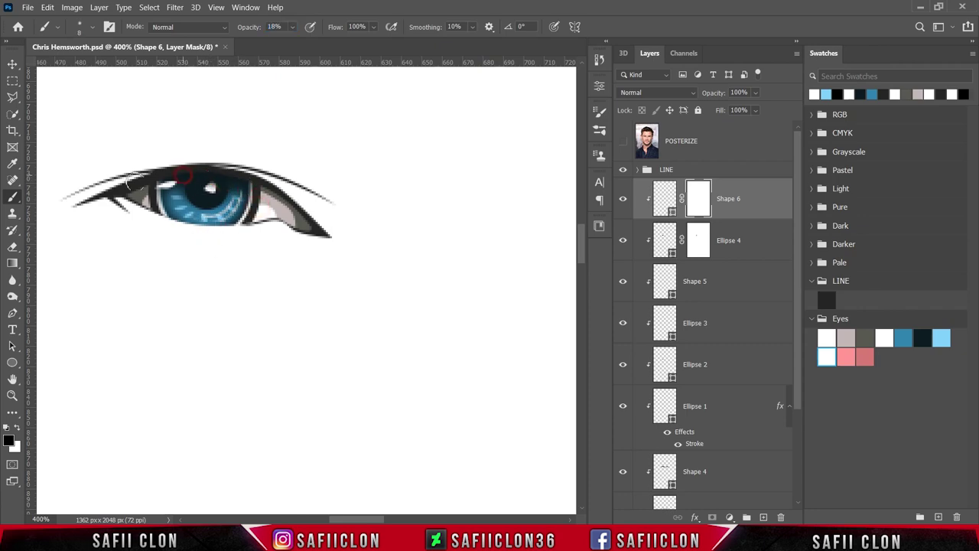
key(ctrl+minus)
key(ctrl+minus)
key(ctrl+minus)
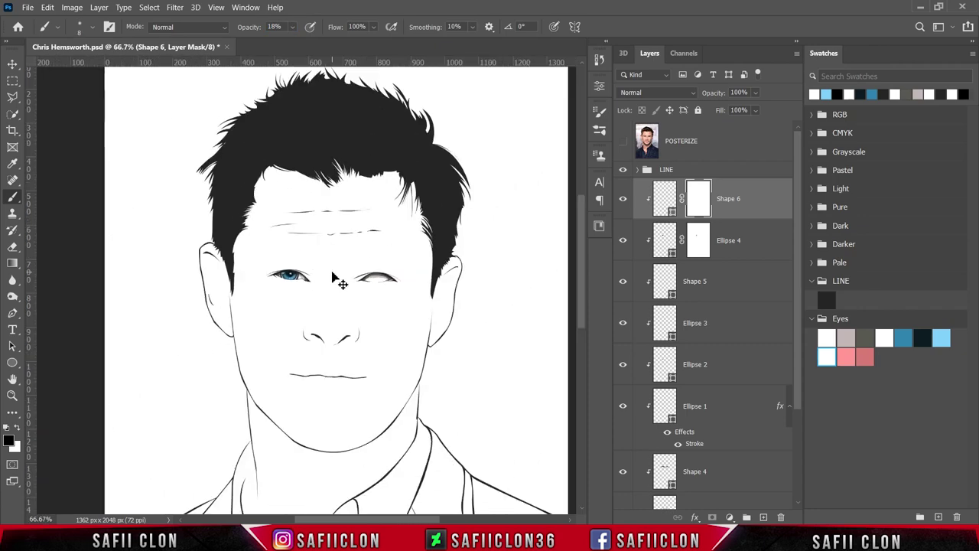
key(ctrl+minus)
key(ctrl+plus)
key(ctrl+plus)
key(ctrl+plus)
key(ctrl+plus)
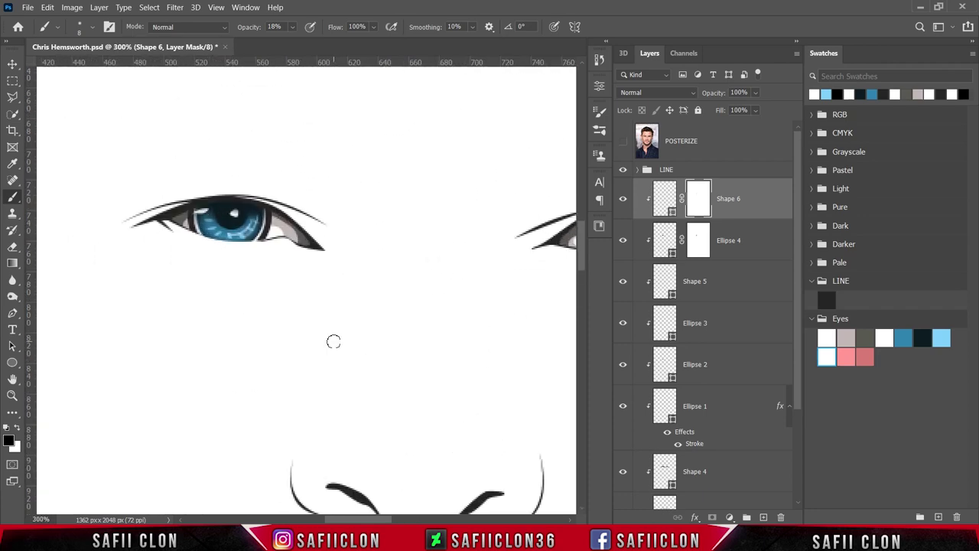
click(623, 200)
click(757, 195)
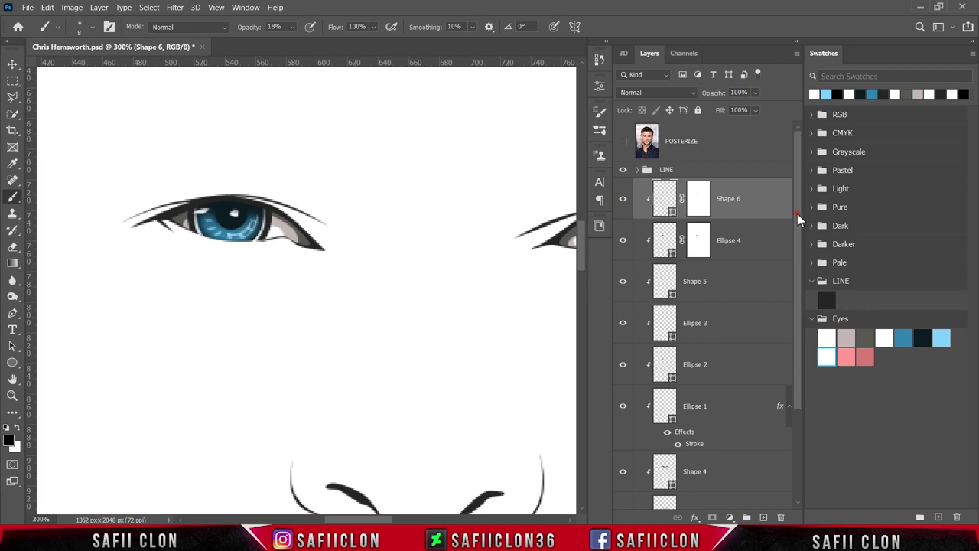
Duplicate the Ellipse 1 through Shape 6 layers as copies, then scroll toward the right eye
drag(798, 220, 797, 297)
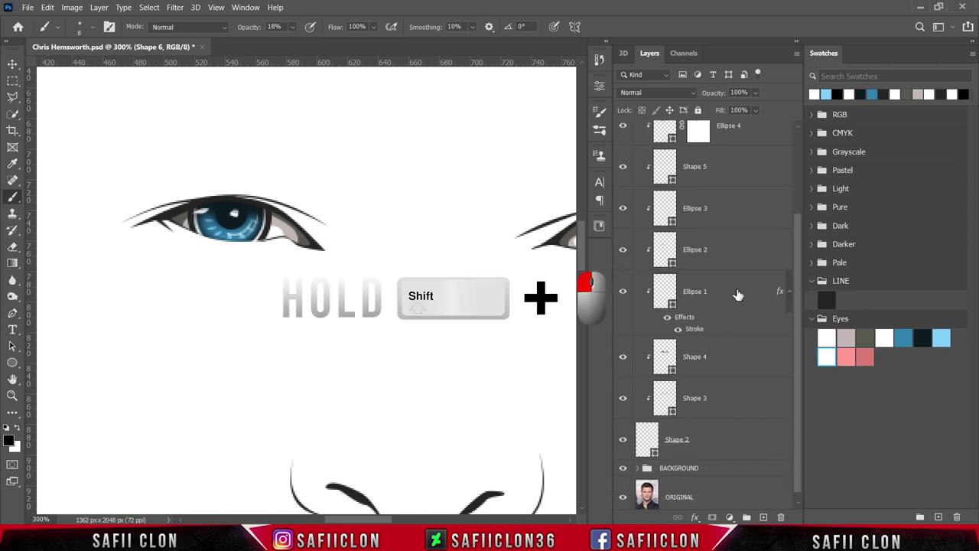
shift+click(731, 295)
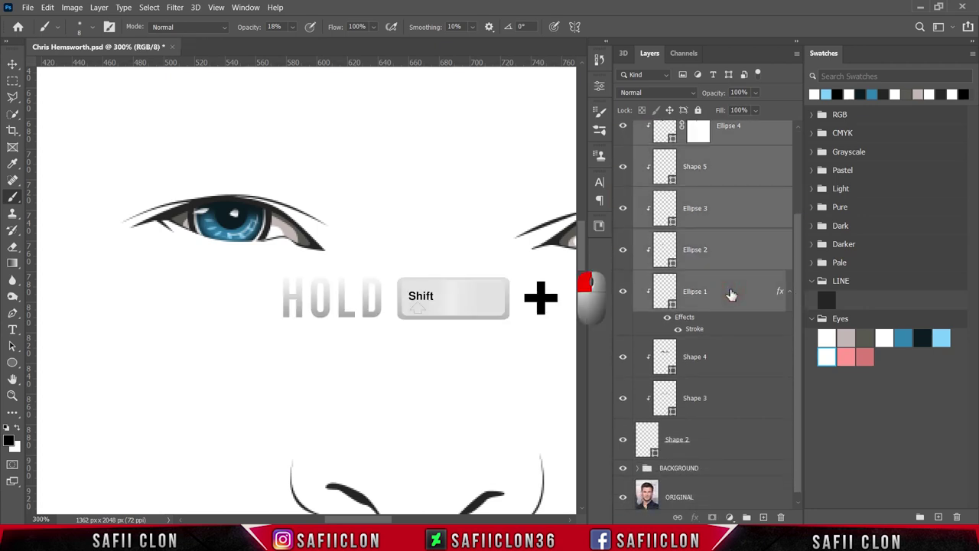
drag(796, 285, 802, 215)
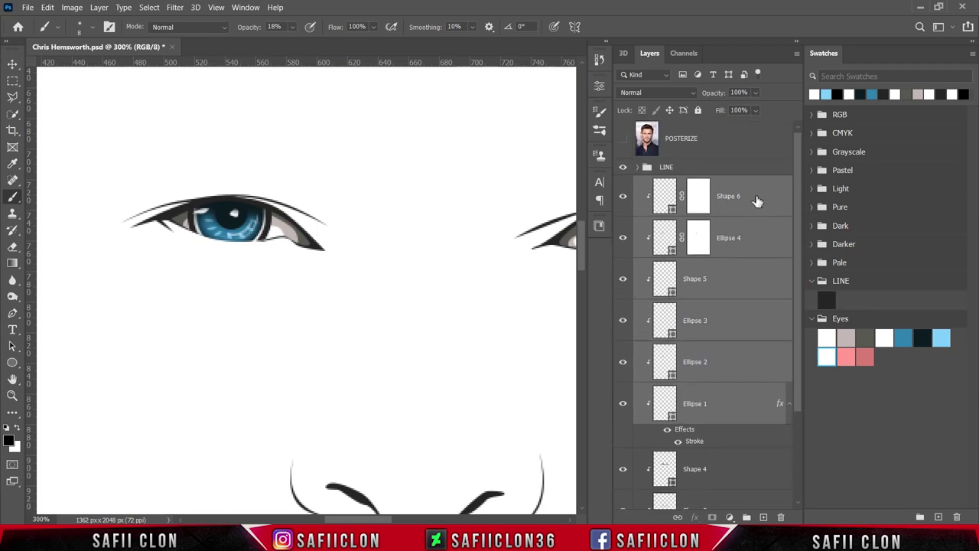
right_click(756, 200)
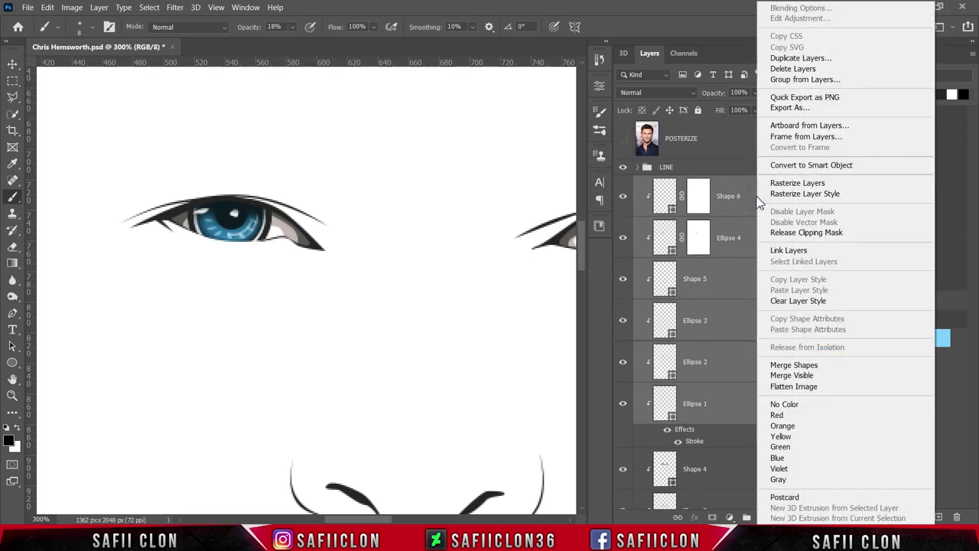
click(786, 59)
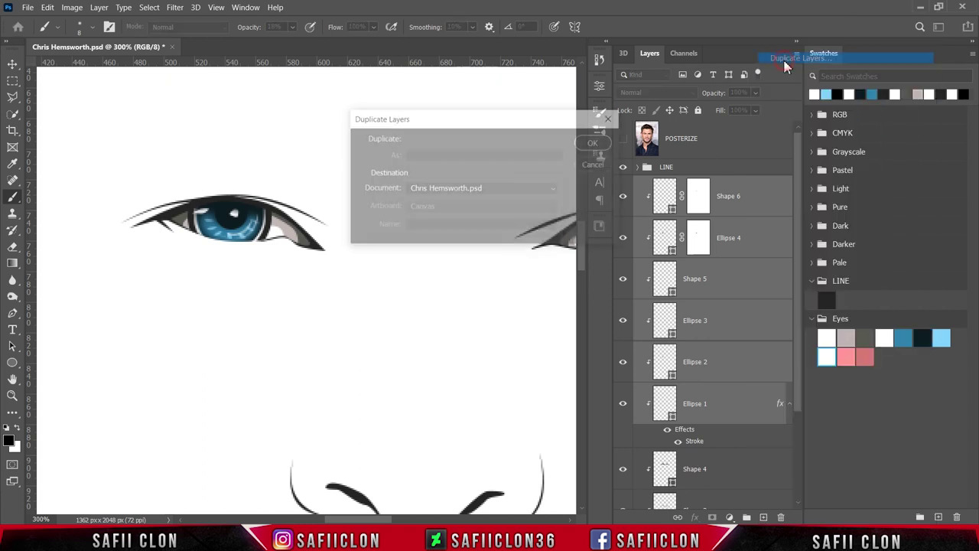
click(596, 144)
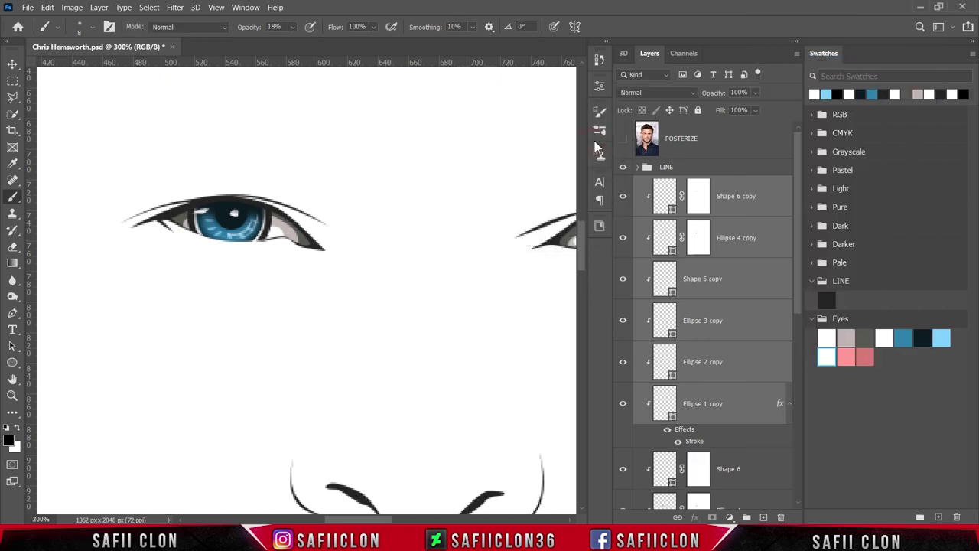
drag(365, 519, 385, 521)
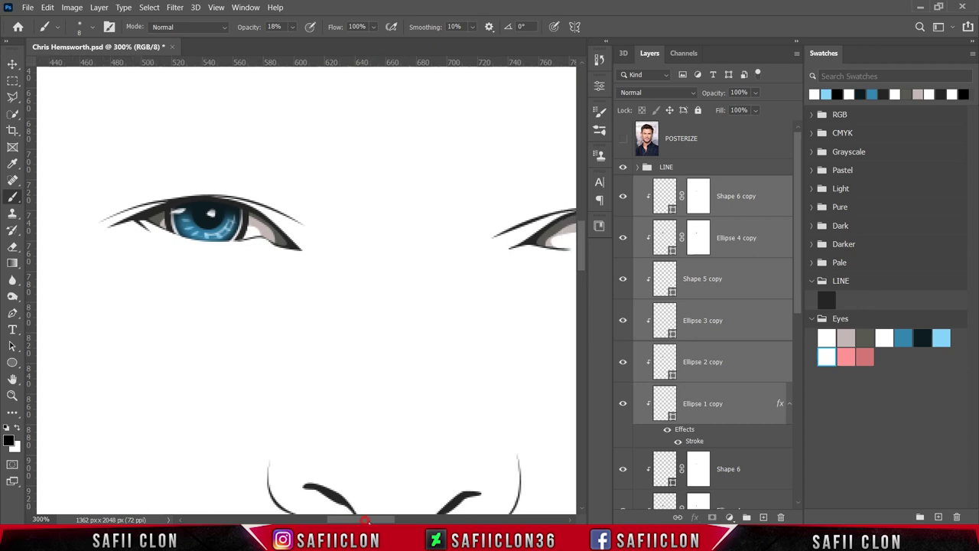
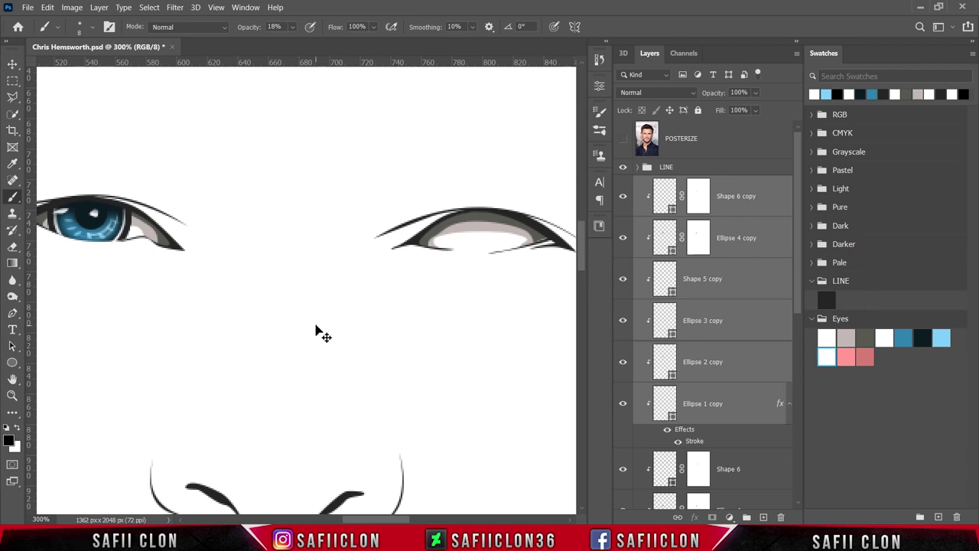
Move the copied blue iris into the right eye
key(ctrl+t)
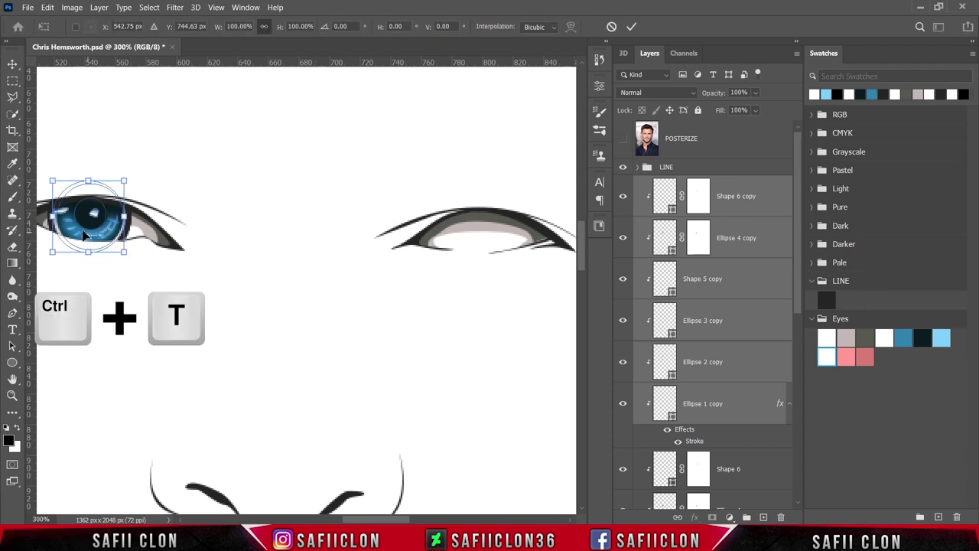
drag(71, 230, 474, 238)
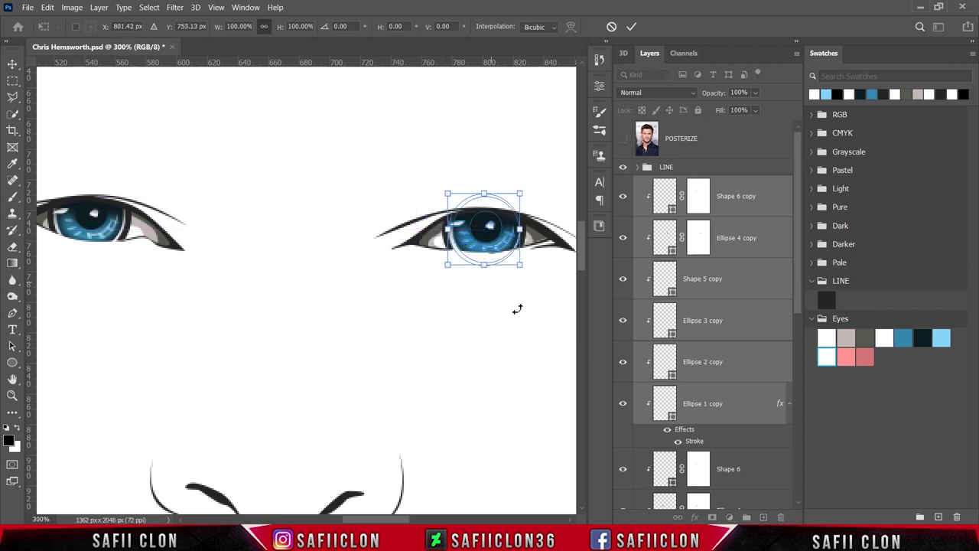
click(631, 27)
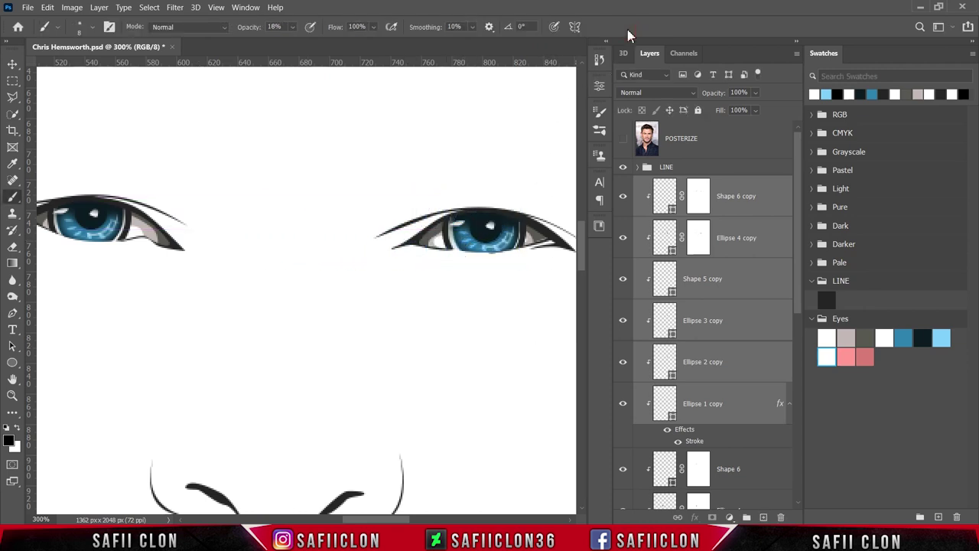
Rotate the right iris -6.34° and nudge it to match the POSTERIZE reference photo
click(623, 140)
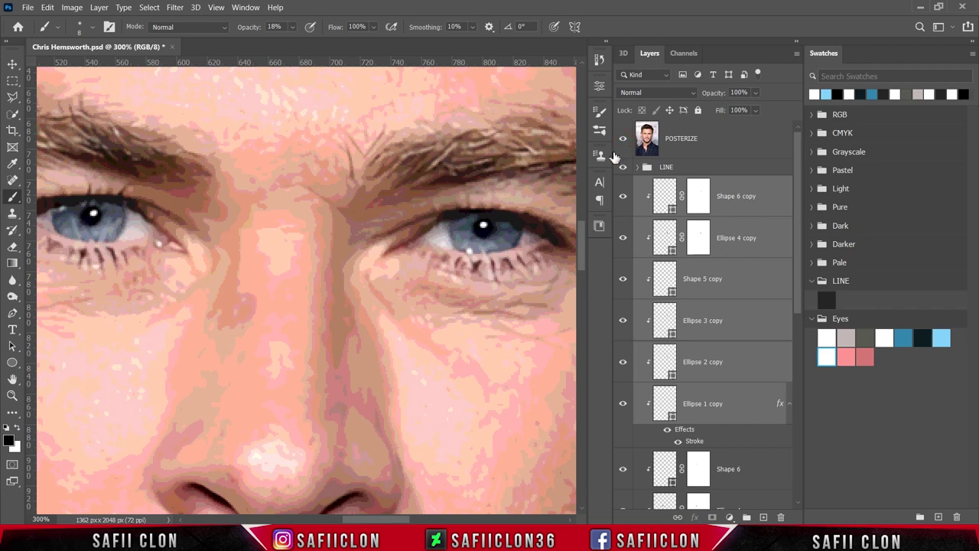
key(ctrl+t)
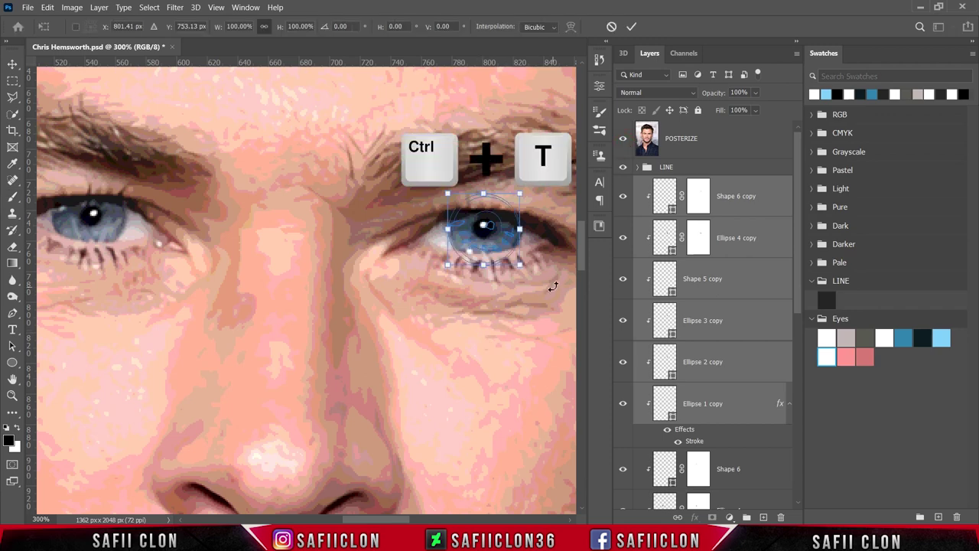
drag(533, 284, 511, 262)
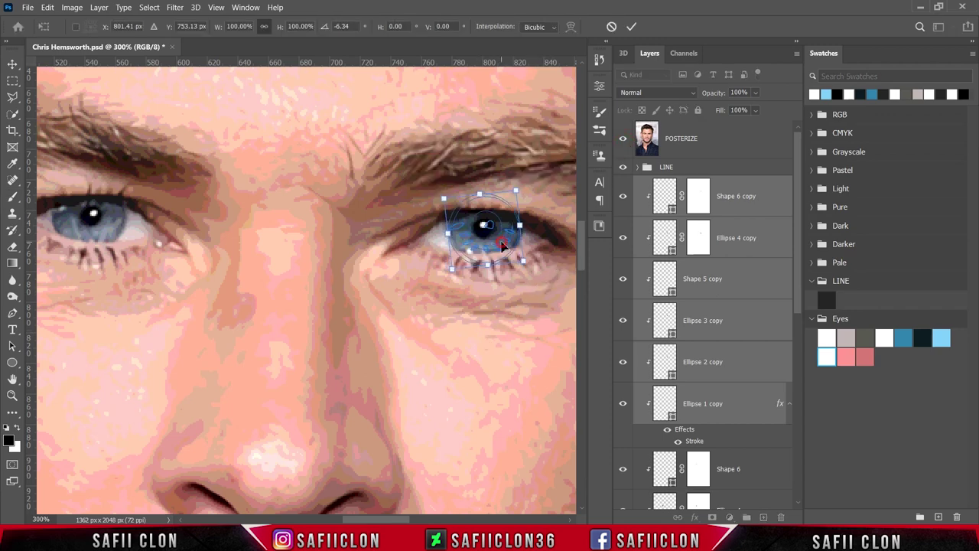
key(Right)
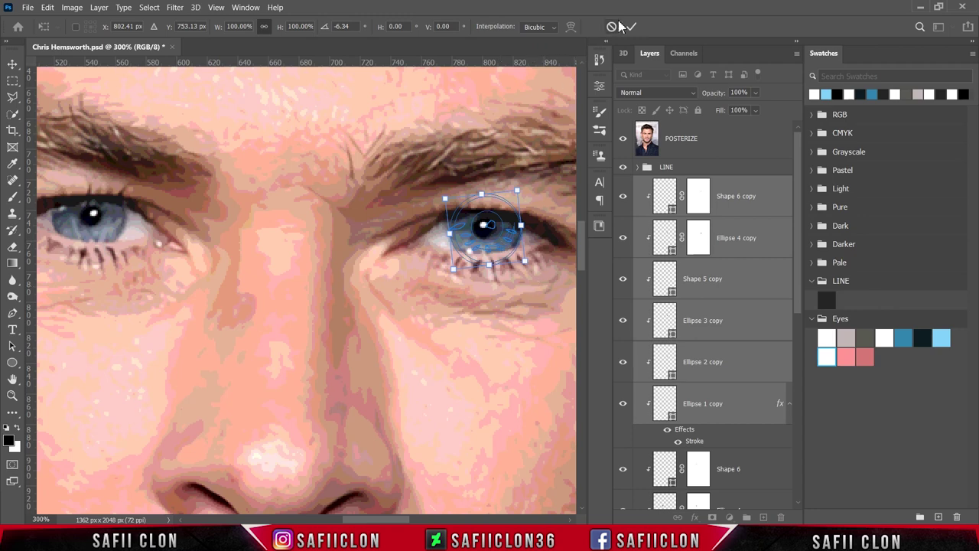
click(631, 26)
click(623, 138)
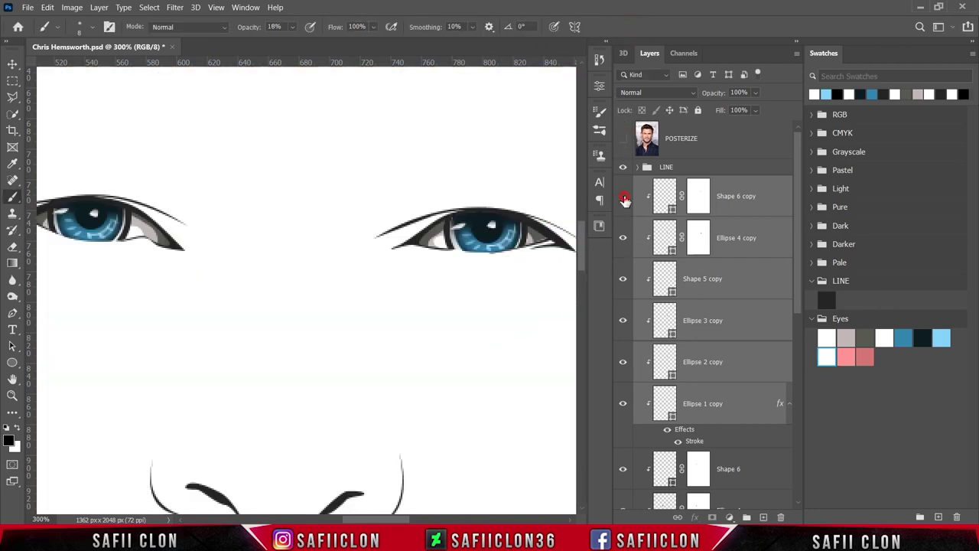
Delete the Shape 6 copy layer
click(772, 195)
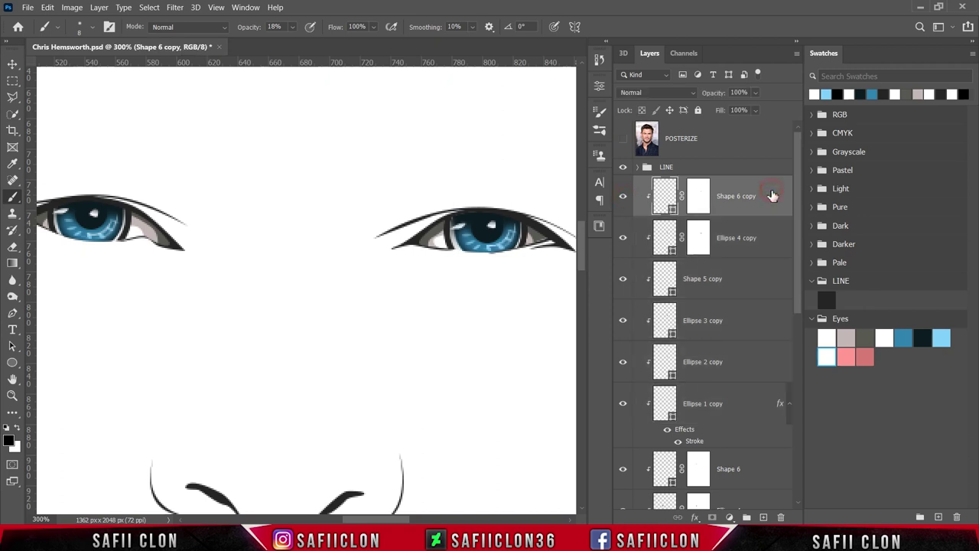
click(782, 518)
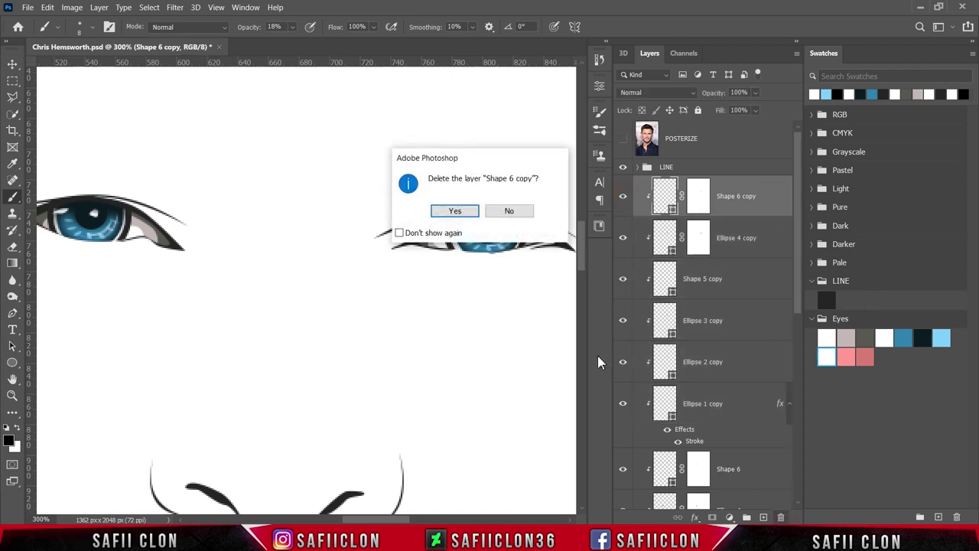
click(455, 211)
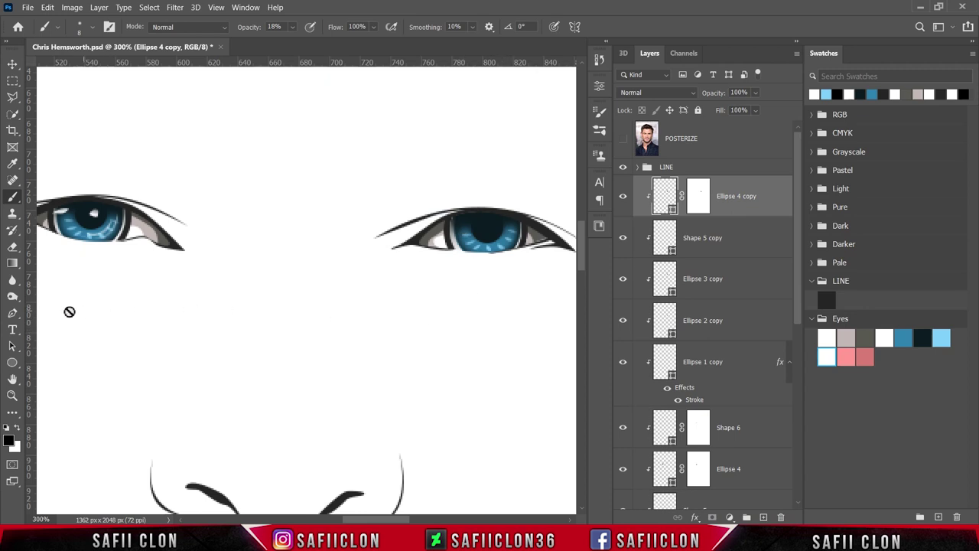
Set the Pen tool to Shape mode with New Layer, and show the POSTERIZE photo
right_click(12, 312)
click(52, 313)
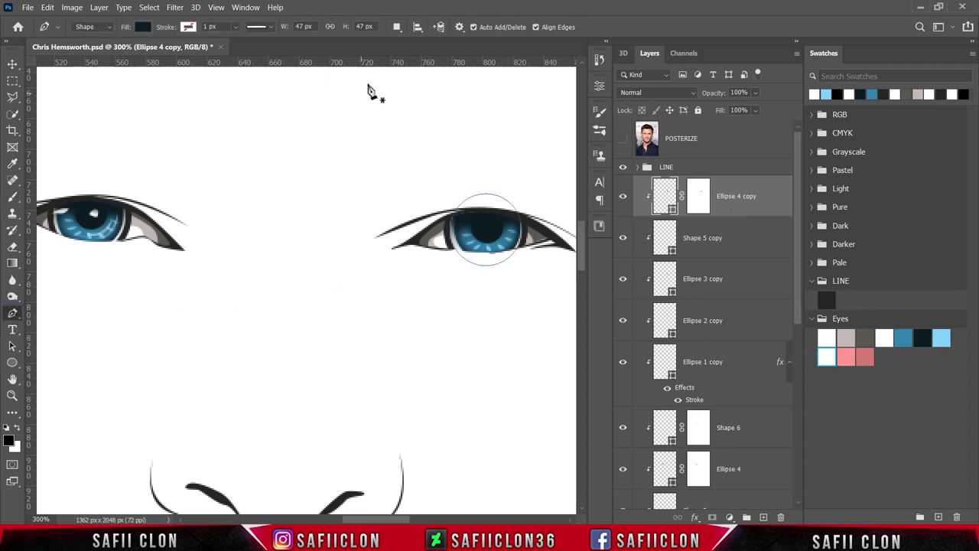
click(397, 26)
click(417, 40)
click(623, 138)
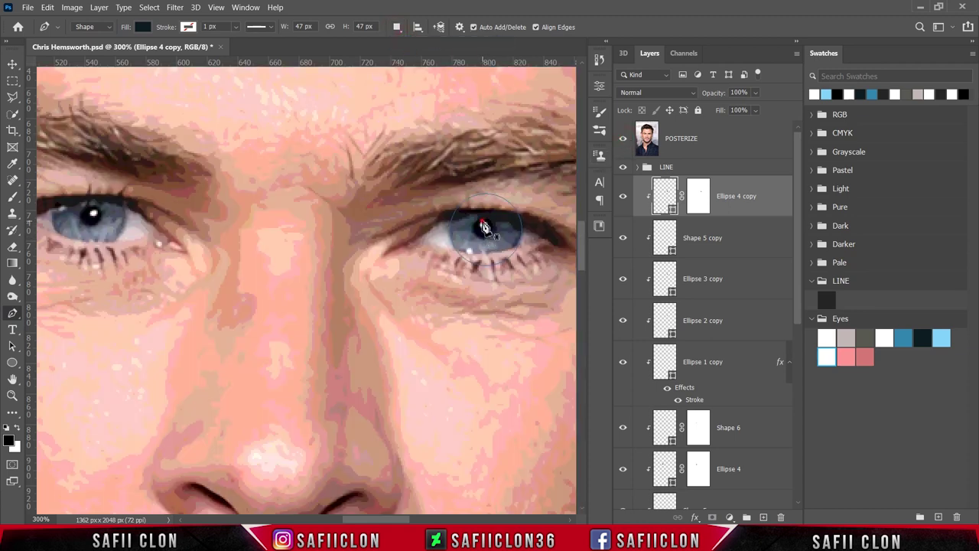
Trace the main catchlight shape on the right iris as a new Shape 7 layer
click(482, 223)
click(485, 228)
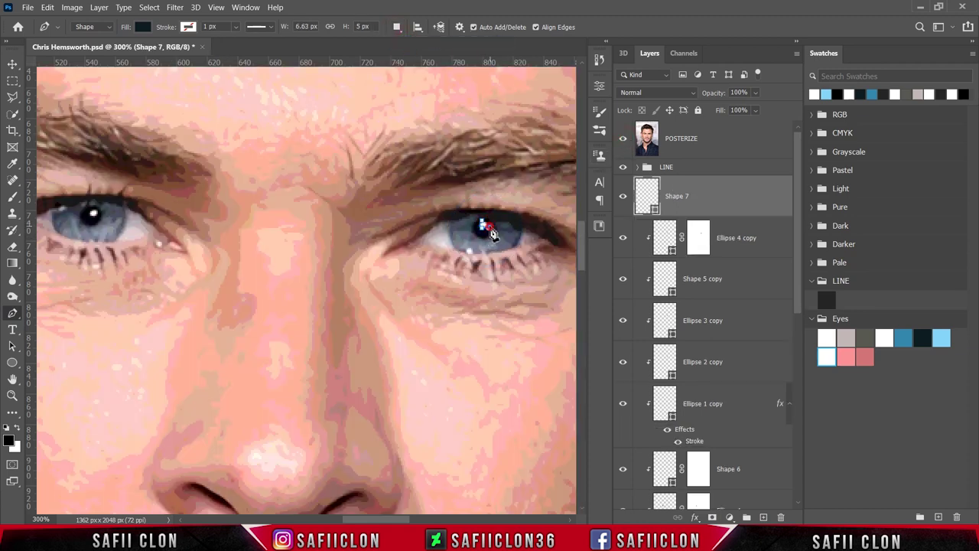
click(489, 229)
click(474, 223)
Add further highlight shapes to Shape 7 with Combine Shapes, then hide POSTERIZE
click(397, 27)
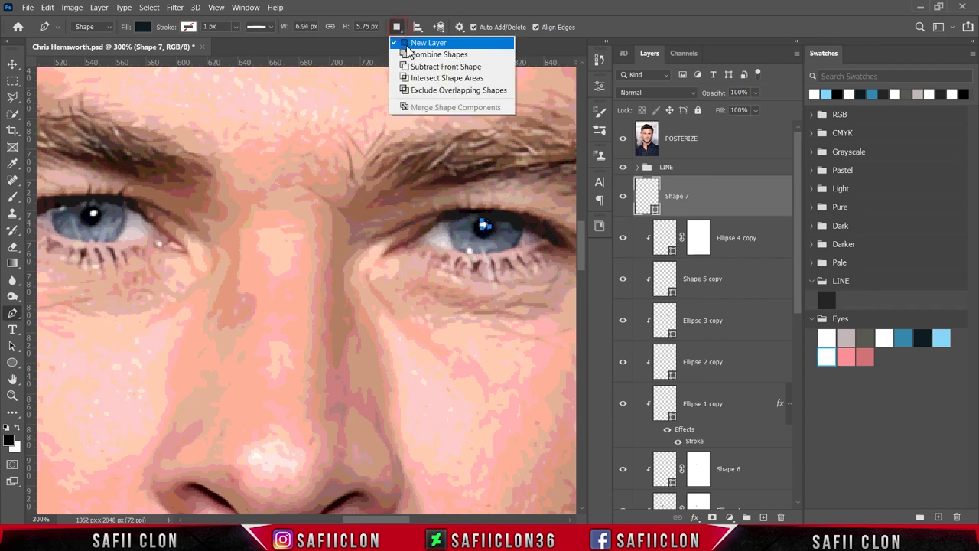
click(429, 54)
click(470, 251)
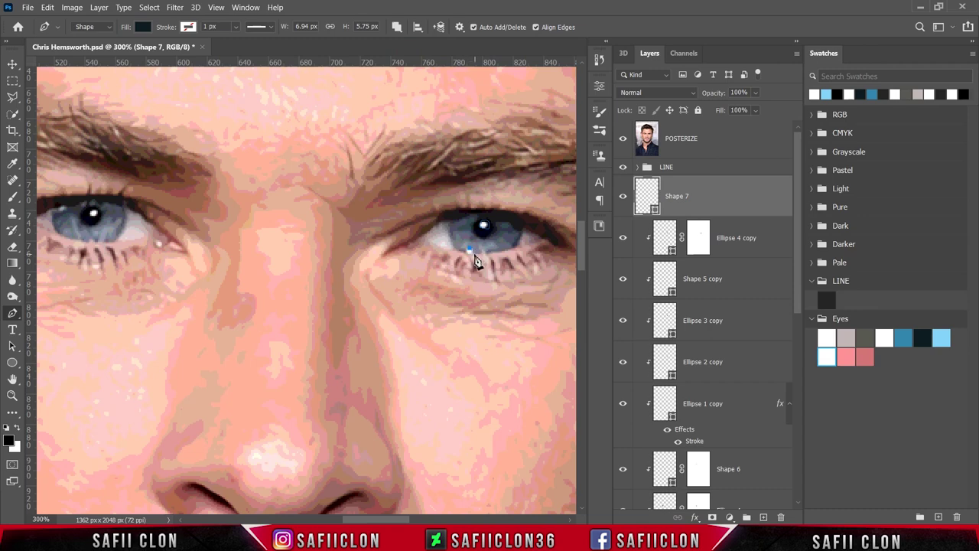
click(470, 250)
click(502, 238)
click(511, 225)
mouse_move(513, 224)
mouse_down()
mouse_move(498, 220)
mouse_move(504, 211)
mouse_up()
click(624, 140)
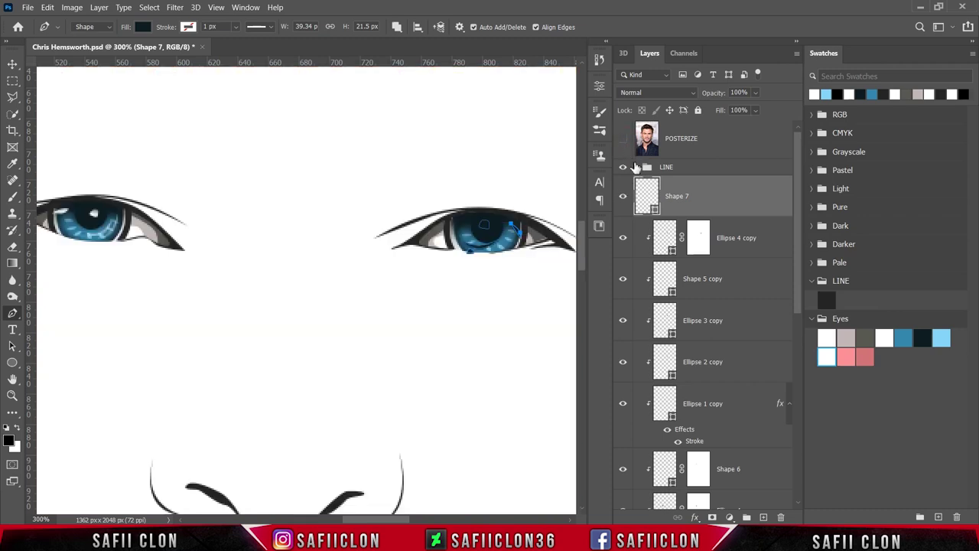
Fill the Shape 7 highlights white (ffffff)
double_click(655, 210)
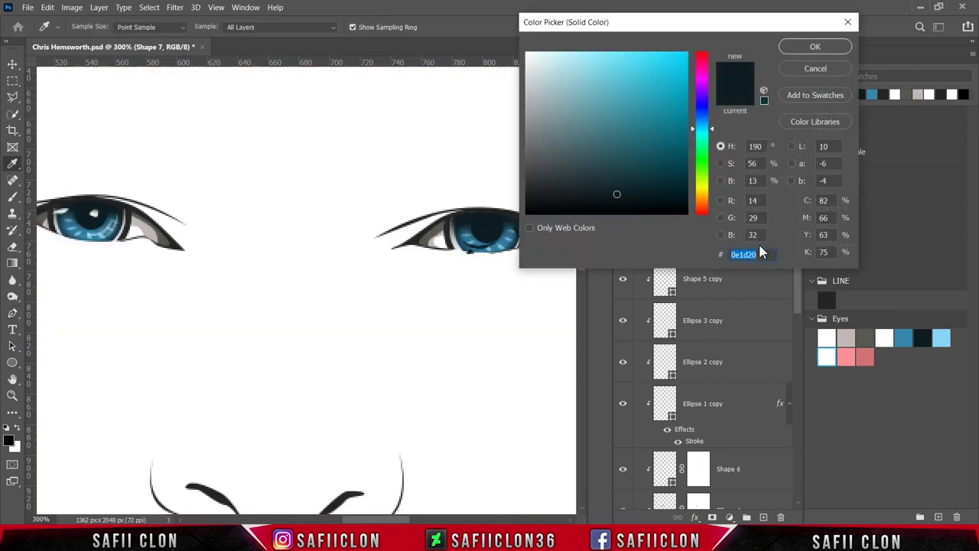
click(829, 358)
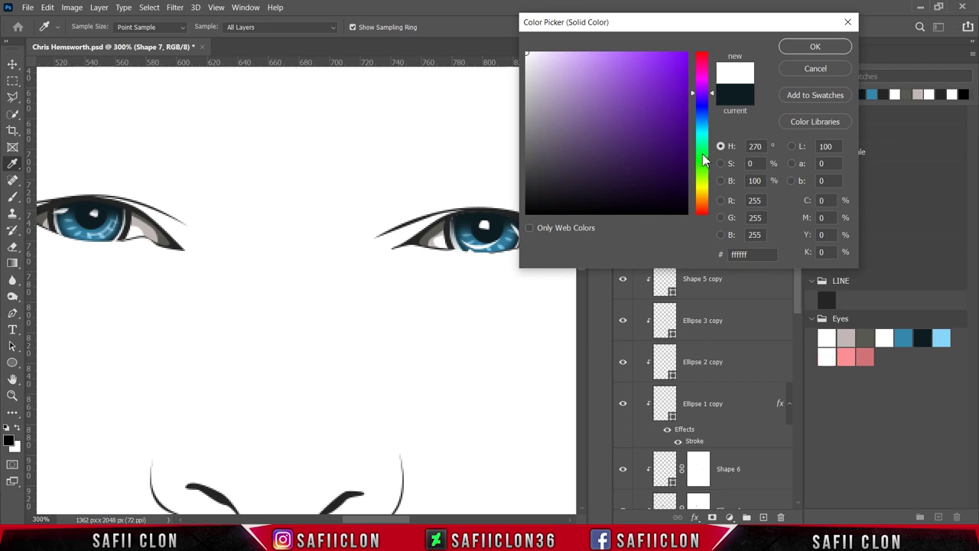
click(815, 47)
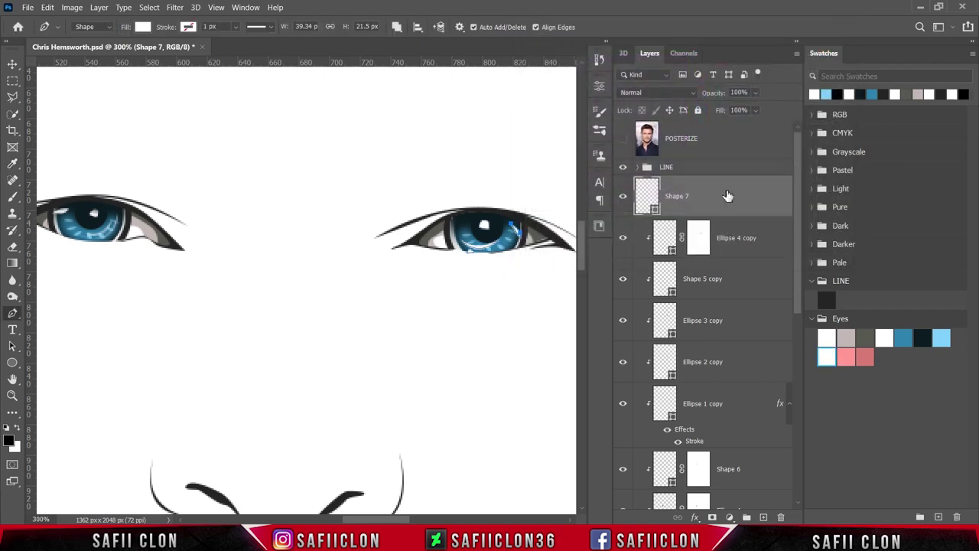
Clip Shape 7 to the Ellipse 4 copy iris and add a layer mask
click(724, 194)
right_click(724, 194)
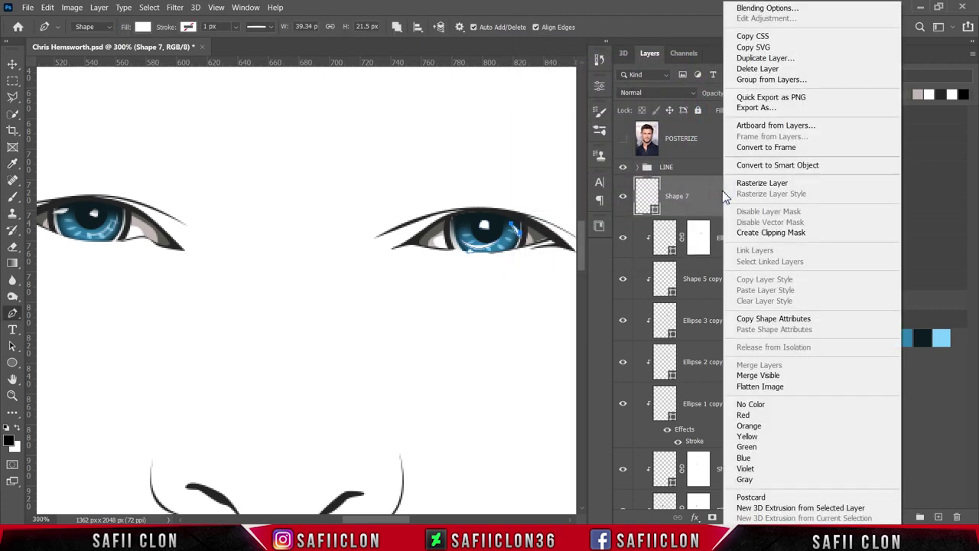
click(748, 233)
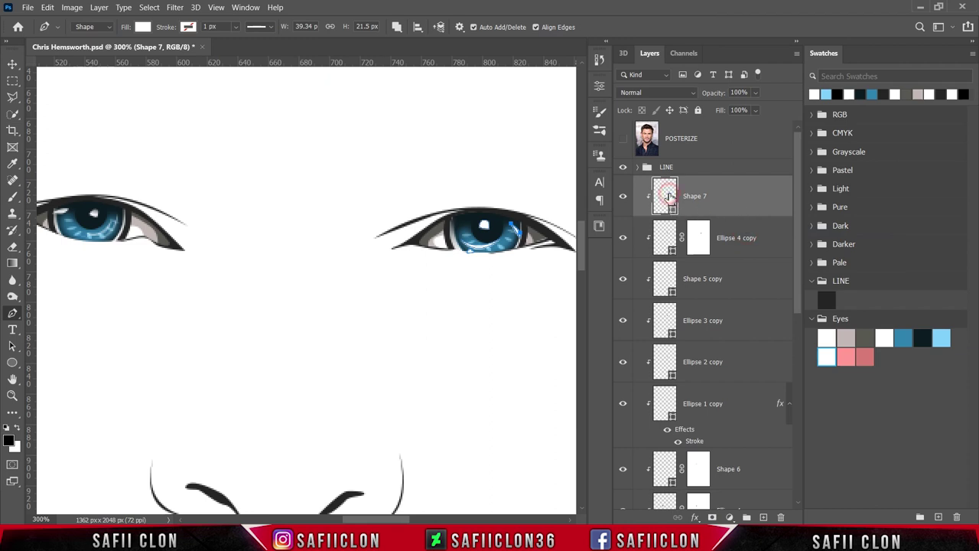
click(712, 518)
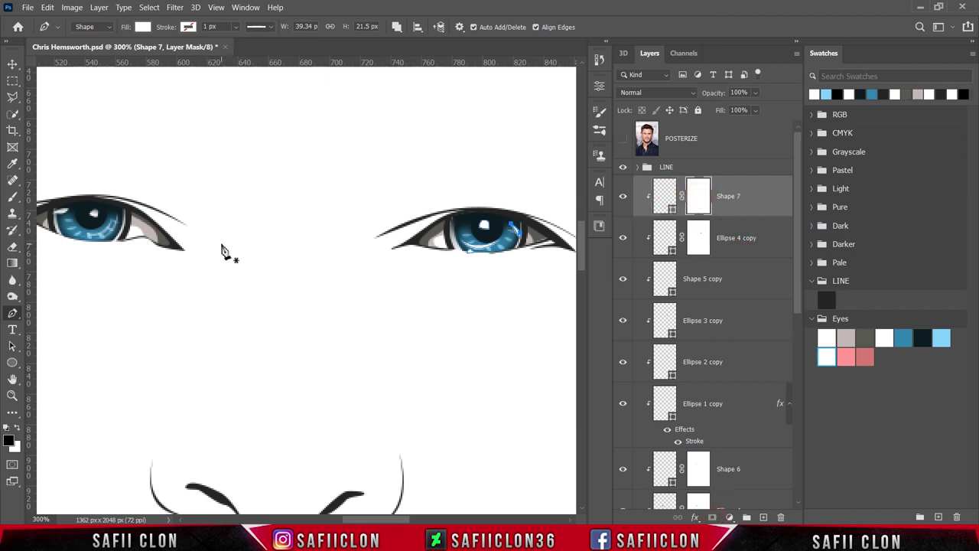
Select the Brush tool and lower its opacity to 4%
right_click(12, 196)
click(44, 195)
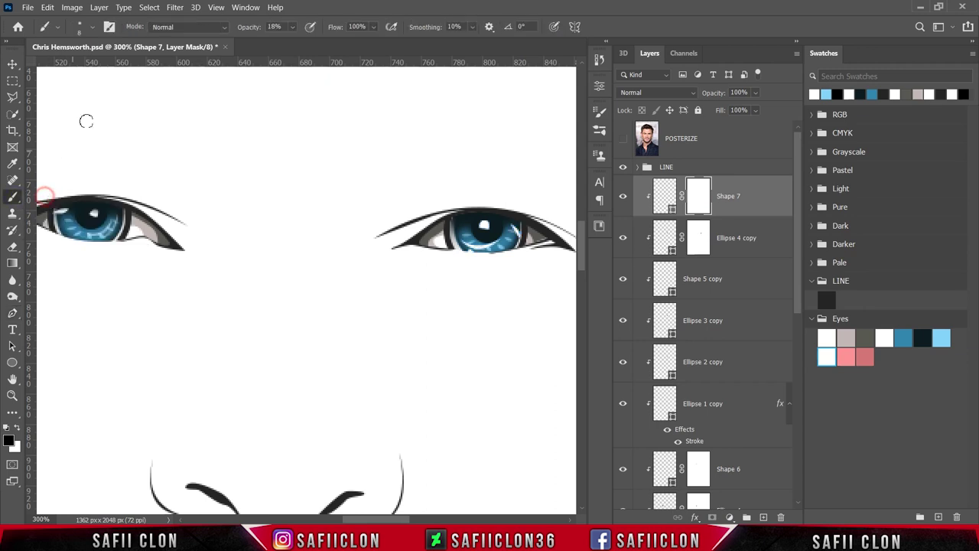
click(92, 26)
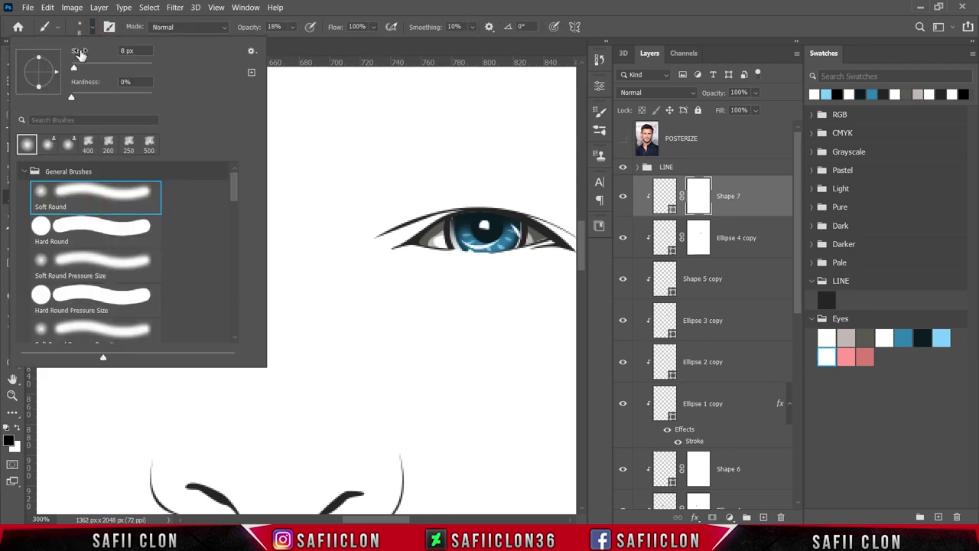
click(93, 27)
click(292, 27)
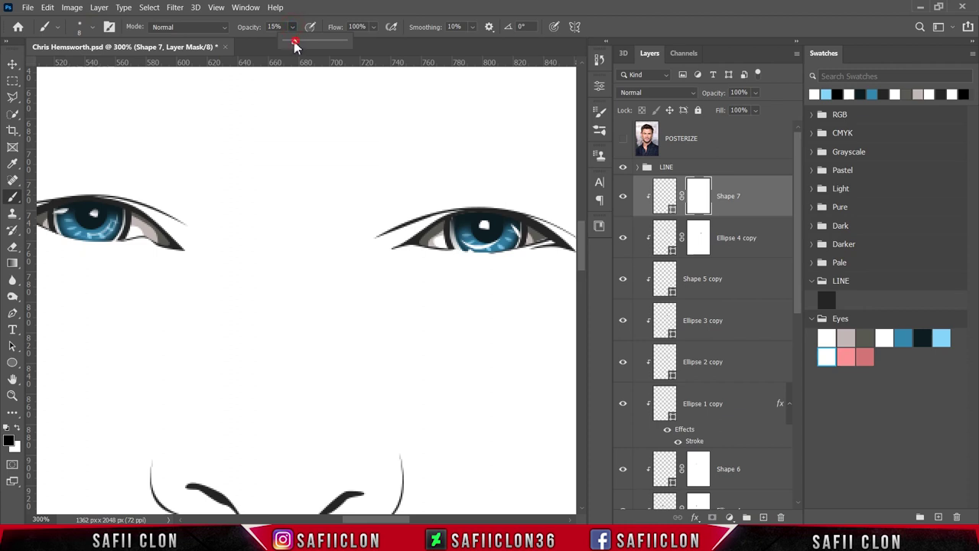
drag(295, 42, 289, 42)
click(293, 20)
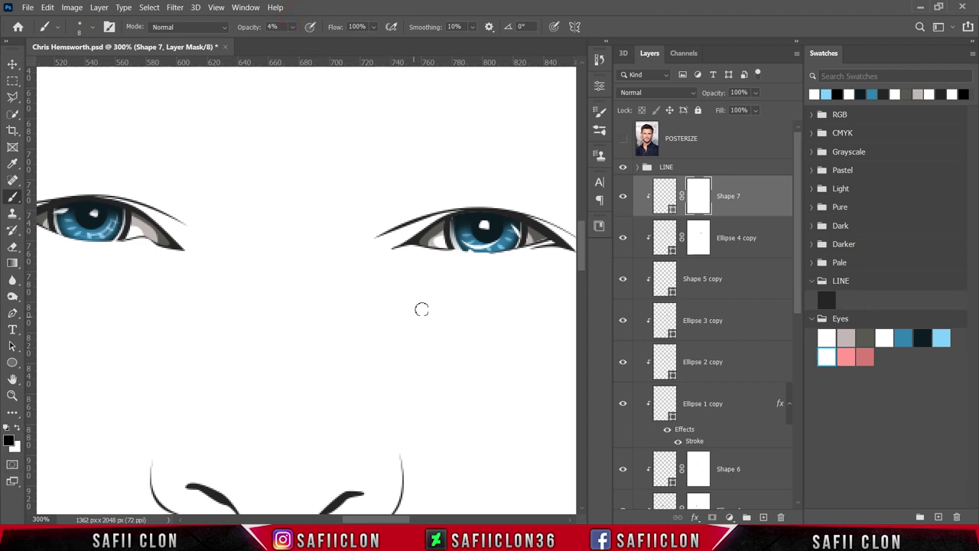
Paint on the Shape 7 mask to soften the lower white highlight
mouse_move(492, 258)
mouse_down()
mouse_move(492, 240)
mouse_move(472, 220)
mouse_move(473, 252)
mouse_up()
click(623, 197)
drag(799, 280, 802, 290)
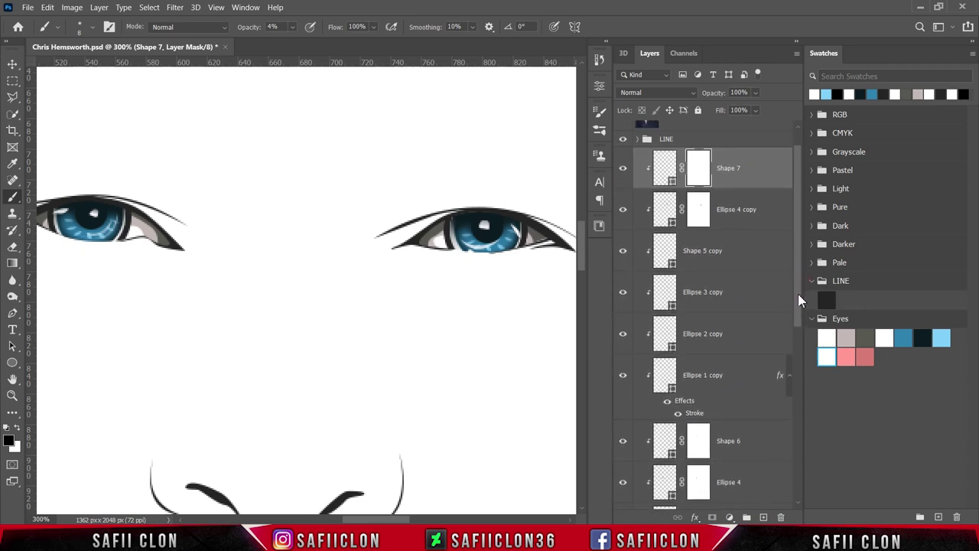
Toggle the Ellipse 1, 2 and 3 copy layers to compare each iris layer
click(702, 303)
click(625, 295)
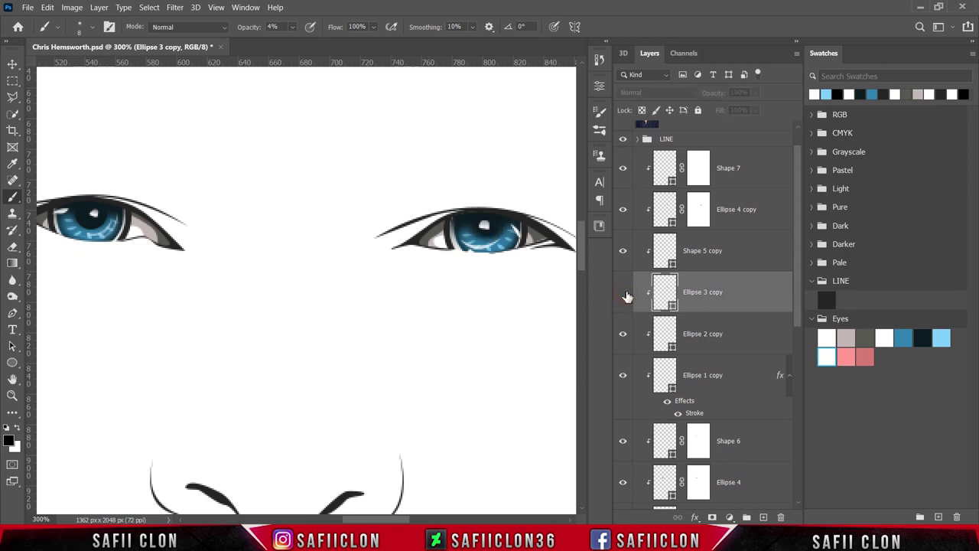
click(623, 335)
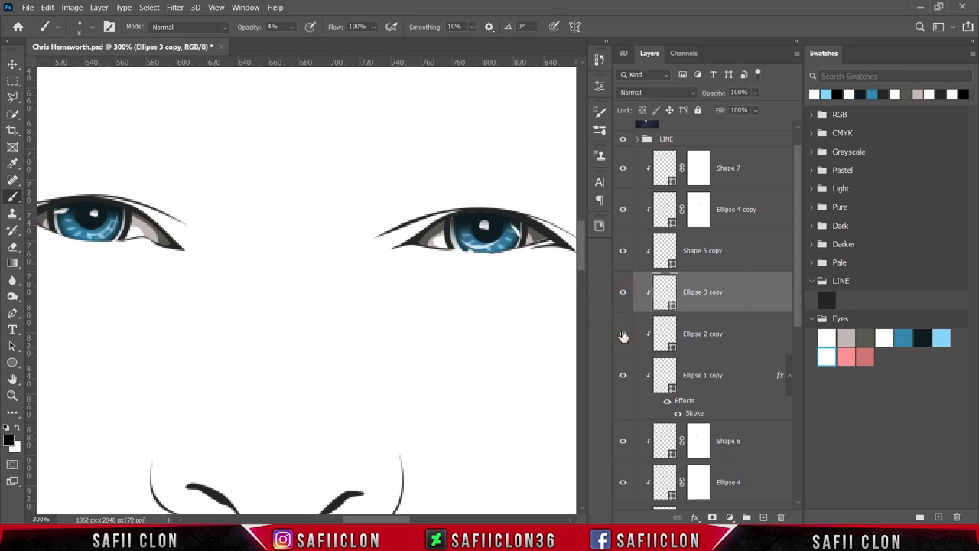
click(623, 336)
click(622, 335)
click(624, 376)
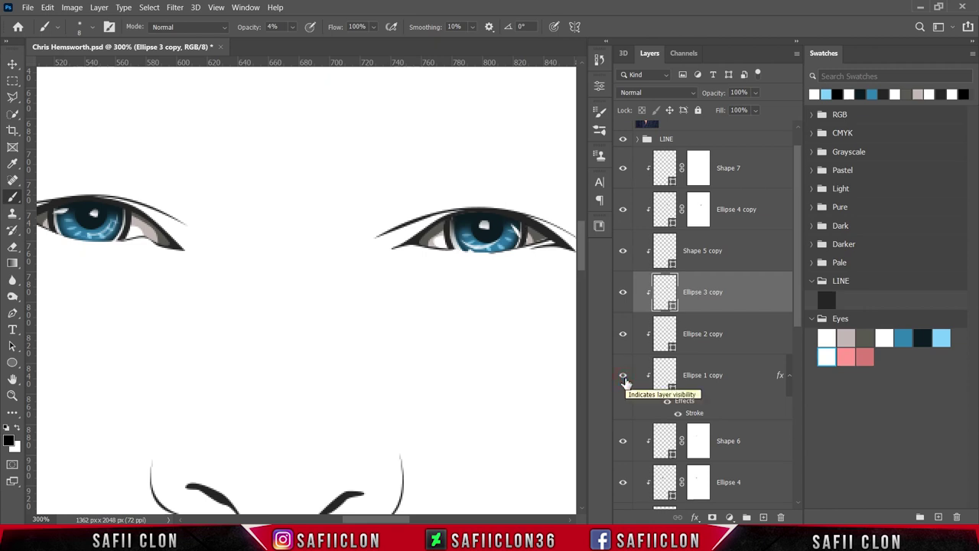
click(624, 335)
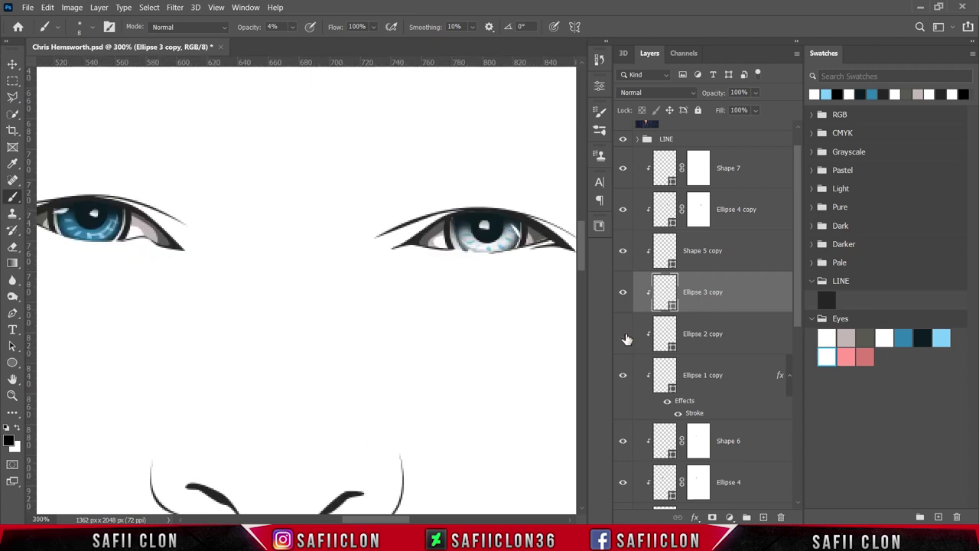
Restore the Ellipse copy layers' visibility and select Shape 7 through Ellipse 2 copy
click(625, 338)
click(624, 296)
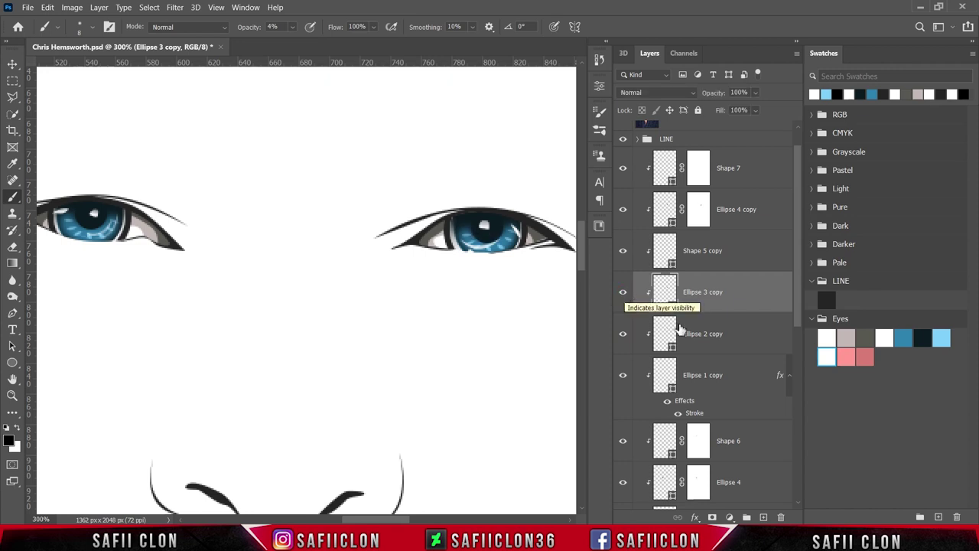
click(746, 347)
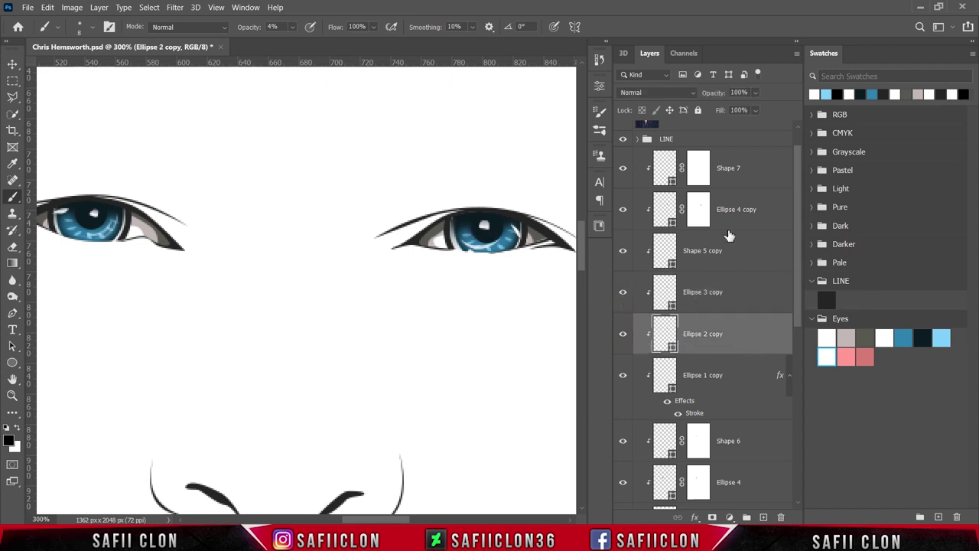
shift+click(750, 173)
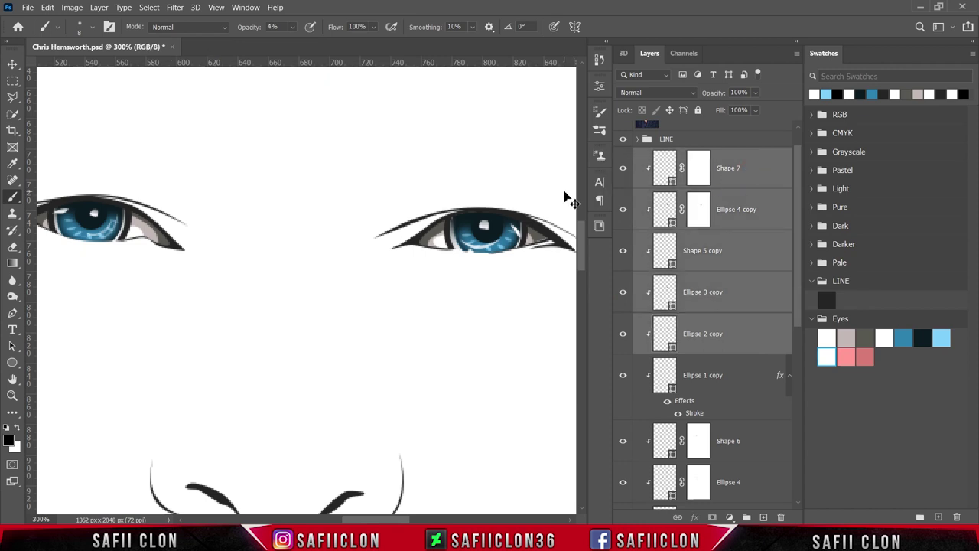
Scale the selected right-iris layers up to 101.42%
key(ctrl+t)
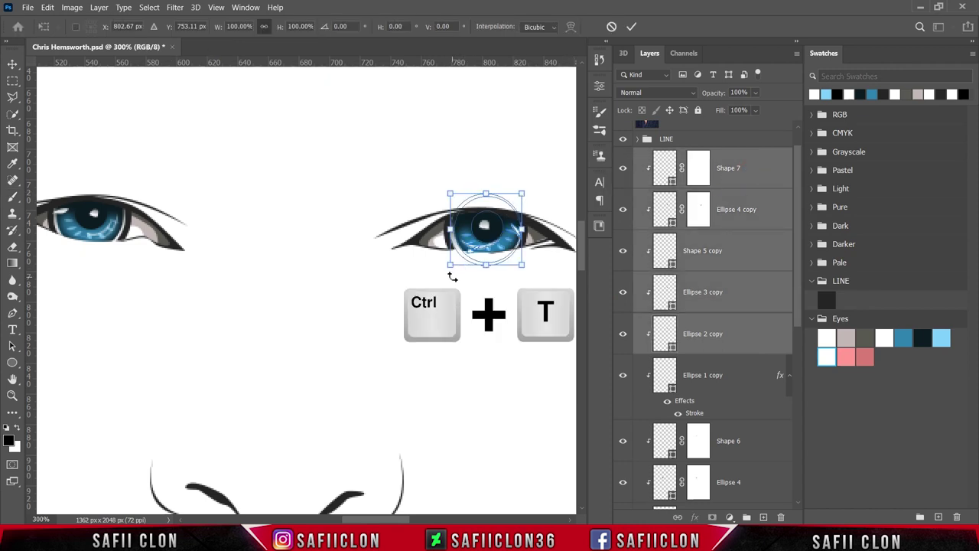
drag(449, 265, 447, 267)
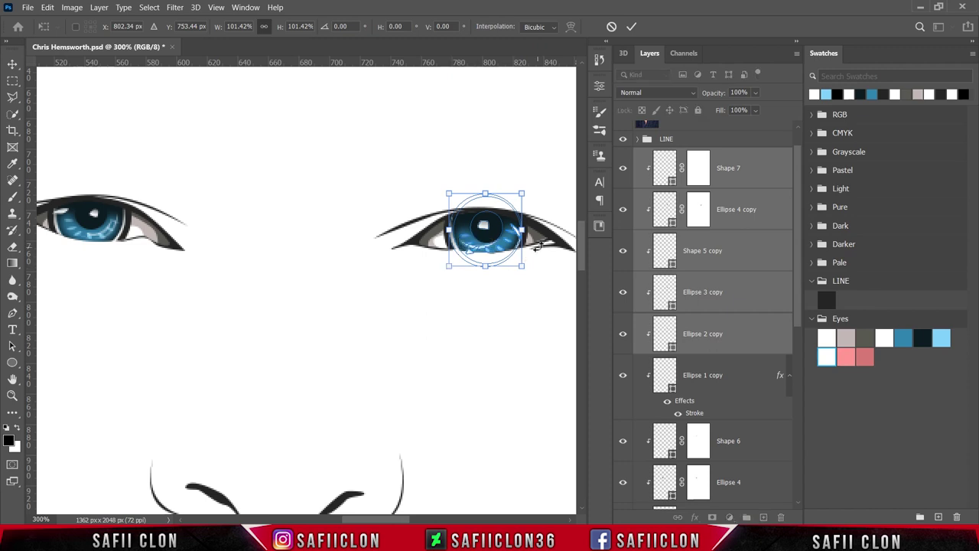
click(632, 26)
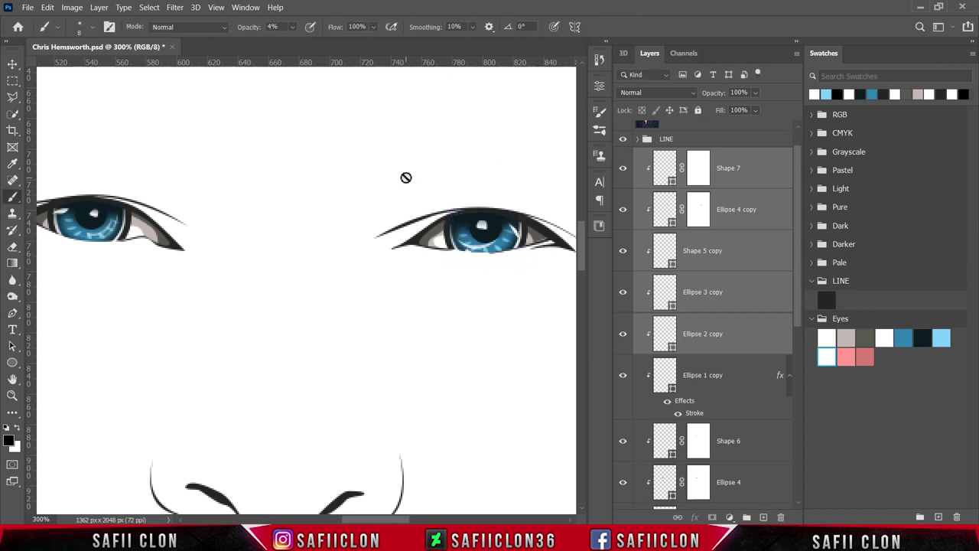
key(ctrl+minus)
key(ctrl+minus)
key(ctrl+minus)
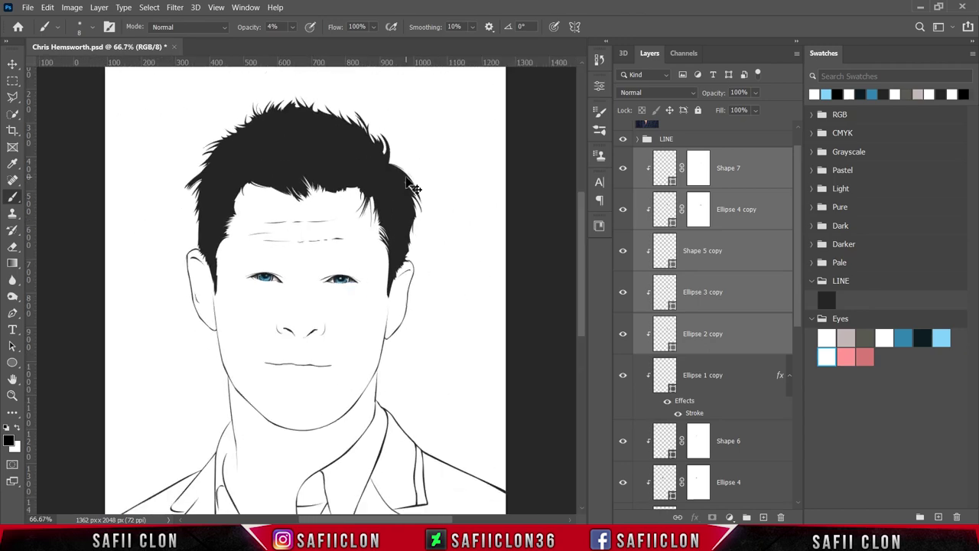
key(ctrl+plus)
key(ctrl+plus)
key(ctrl+plus)
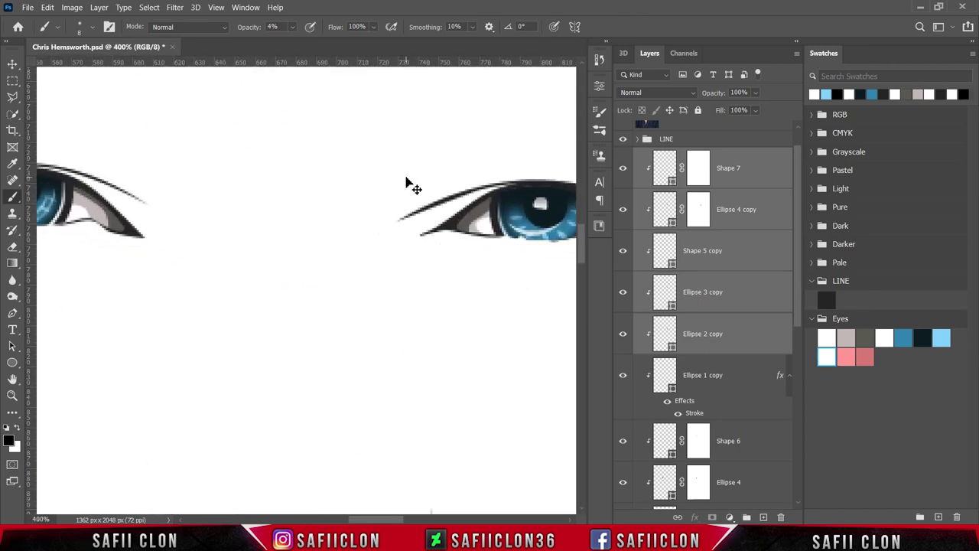
key(ctrl+minus)
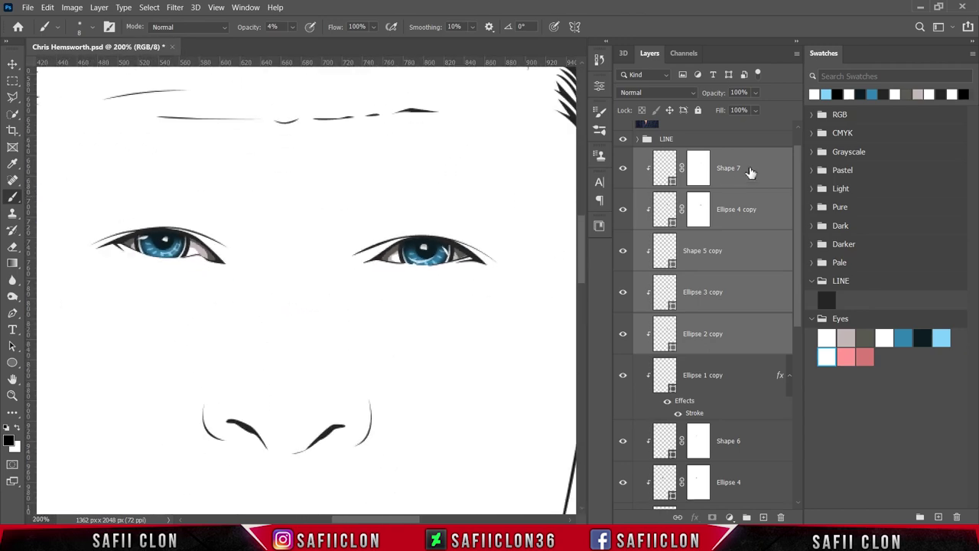
click(751, 170)
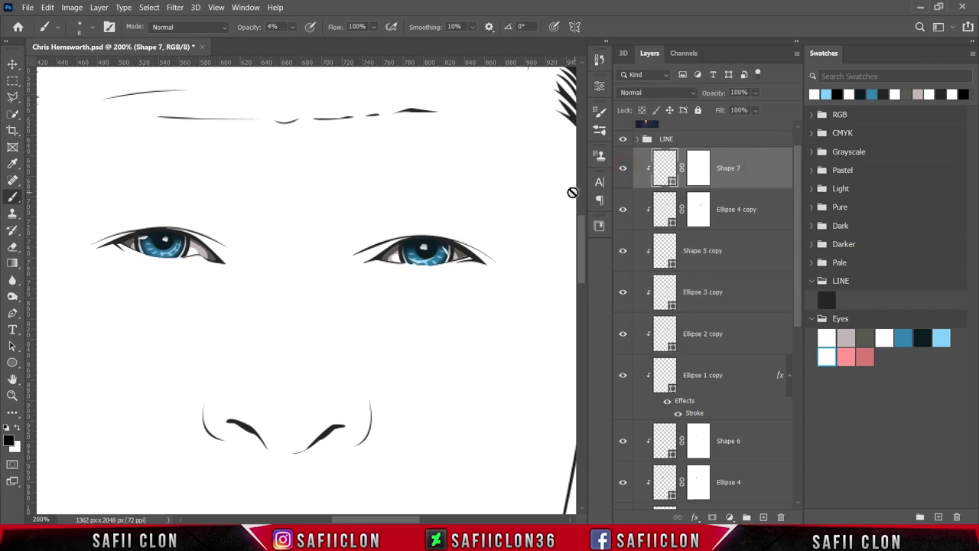
Rotate the Shape 7 catchlight 3.48° and nudge it one pixel right
key(ctrl+t)
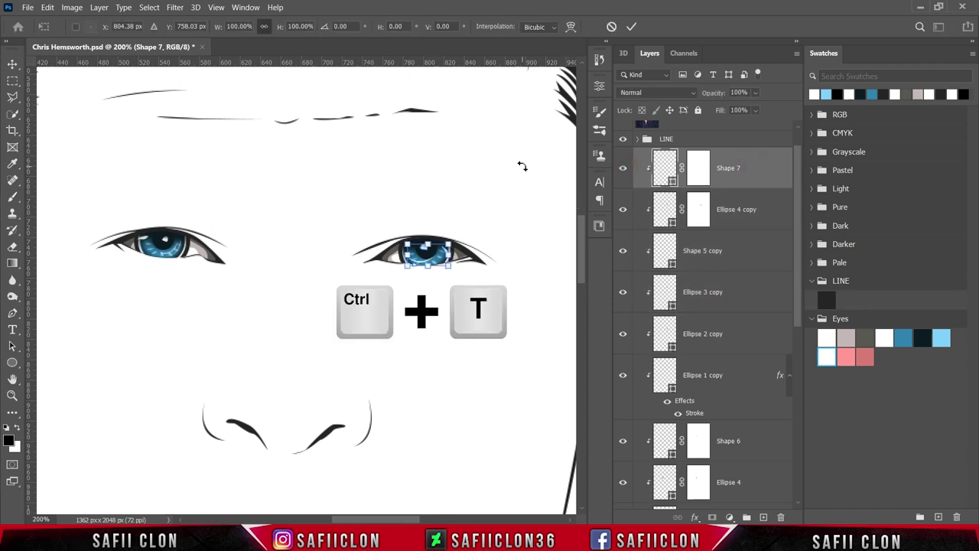
key(ctrl+plus)
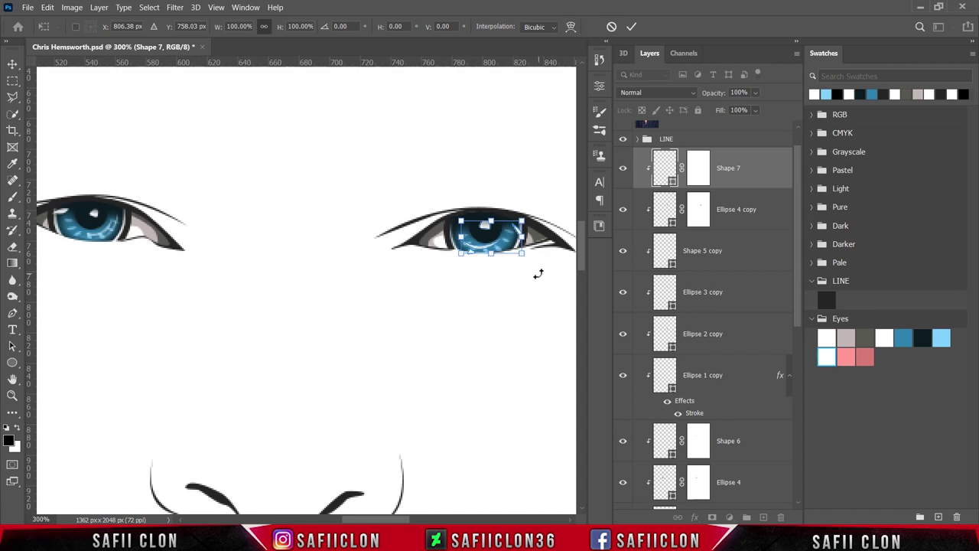
drag(538, 273, 517, 254)
key(Right)
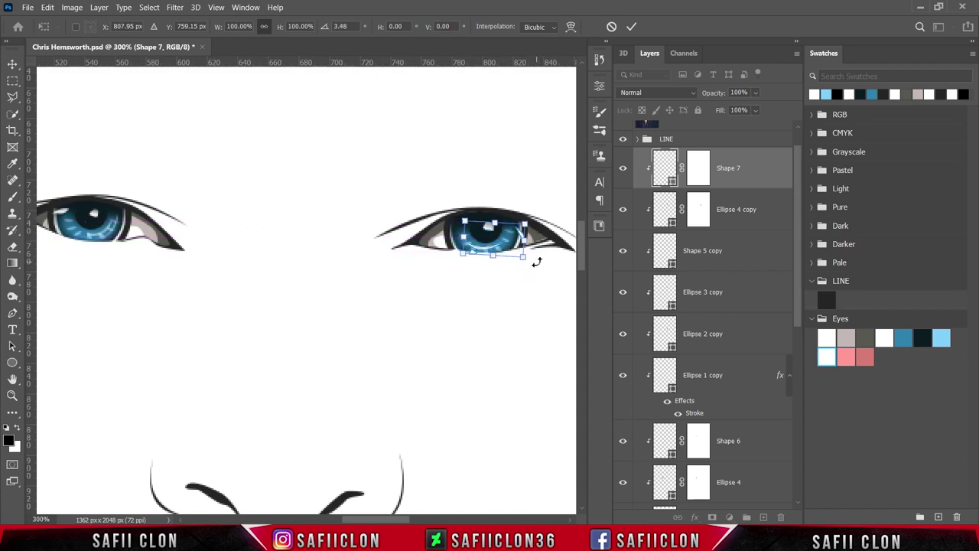
click(631, 26)
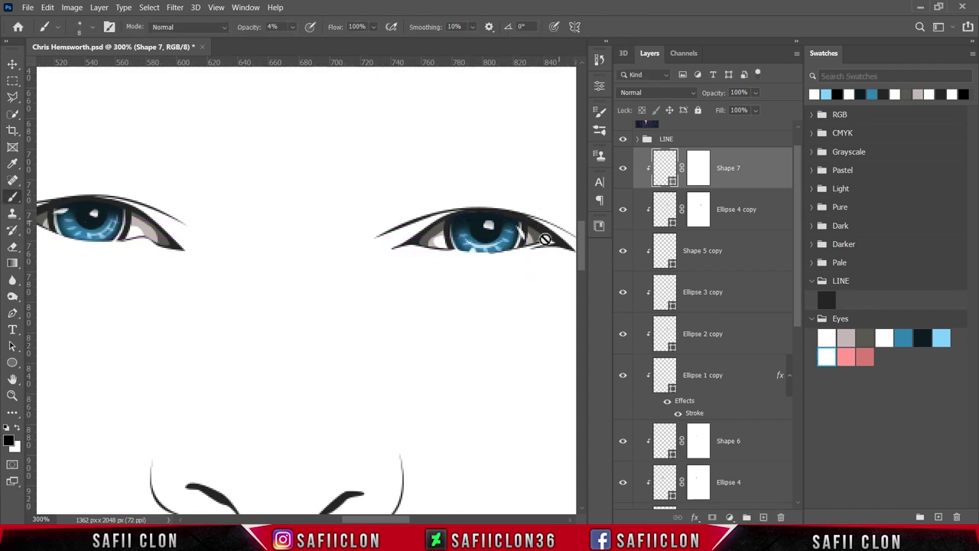
key(ctrl+minus)
key(ctrl+minus)
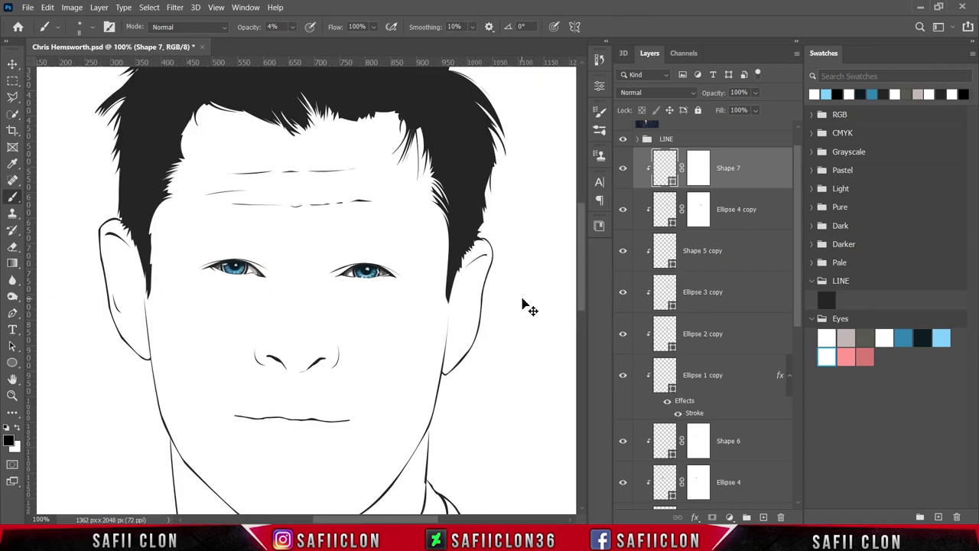
key(ctrl+minus)
key(ctrl+minus)
key(ctrl+minus)
key(ctrl+minus)
key(ctrl+plus)
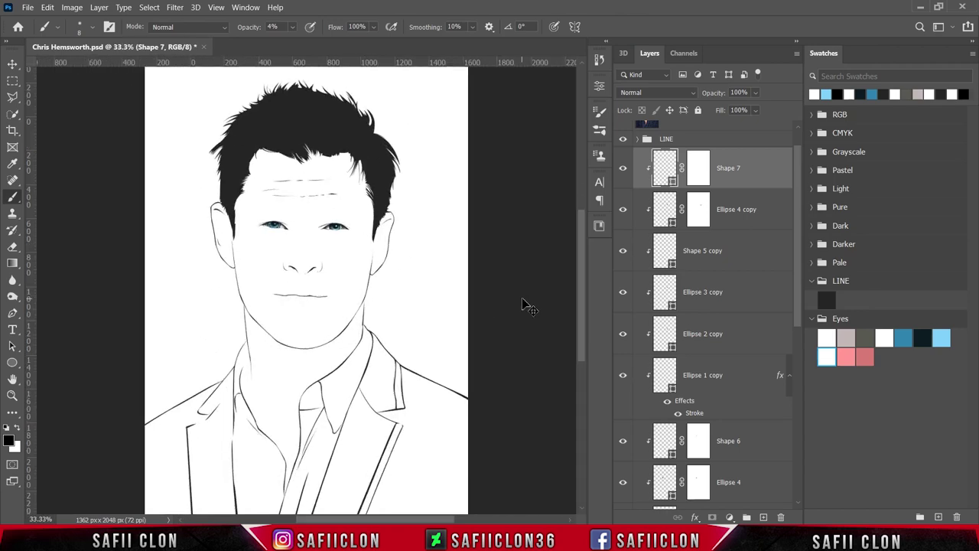
key(ctrl+plus)
key(ctrl+plus)
key(ctrl+plus)
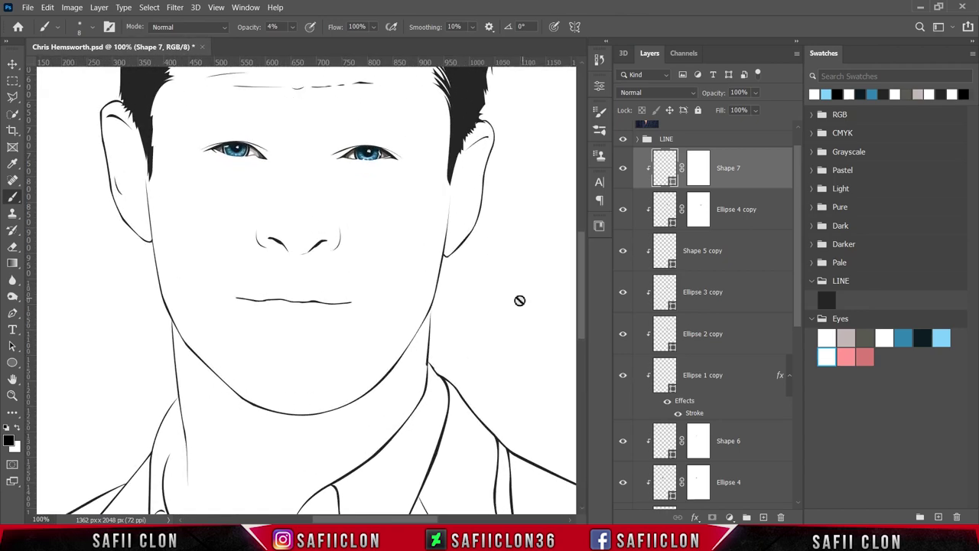
scroll(406, 317, up, 2)
scroll(408, 320, up, 3)
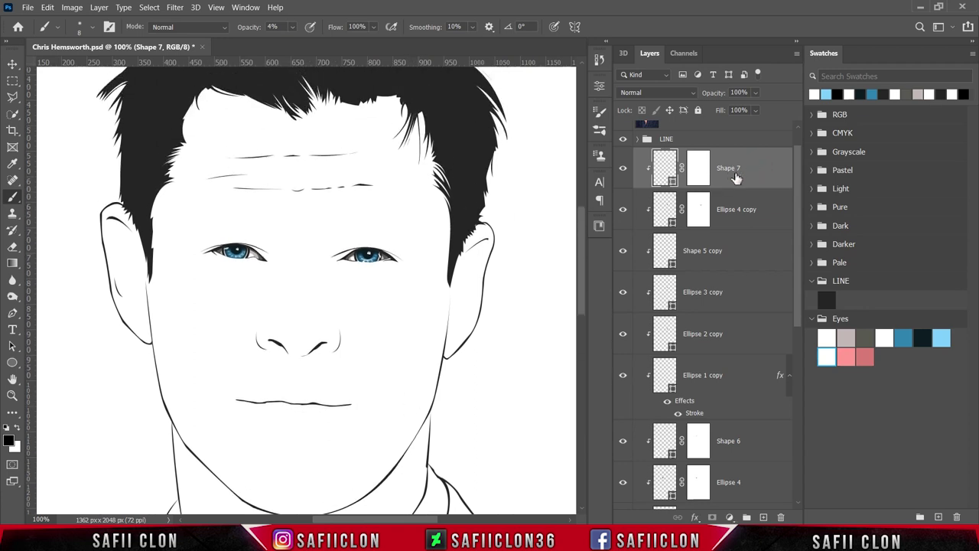
Set the Pen tool to Shape mode on a new layer and show the POSTERIZE photo
click(18, 317)
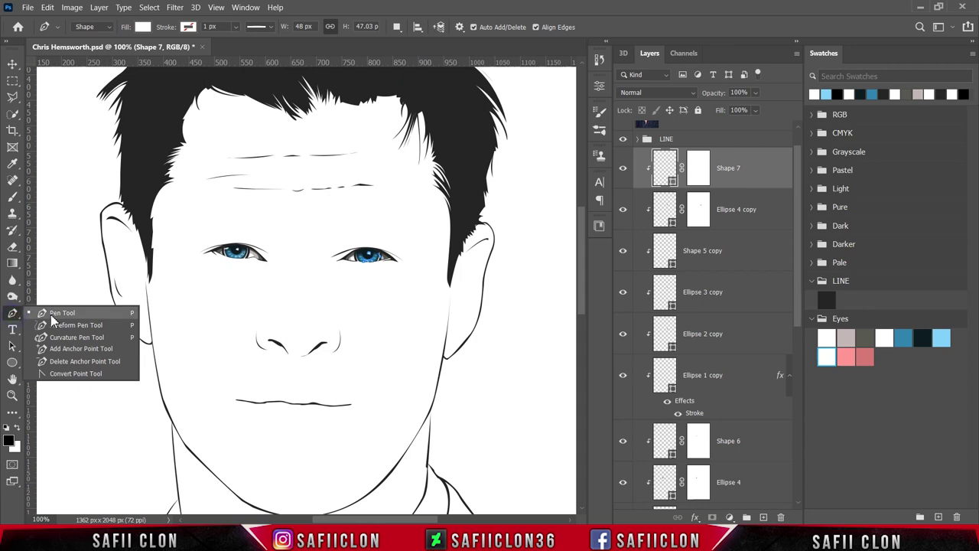
click(127, 321)
click(88, 27)
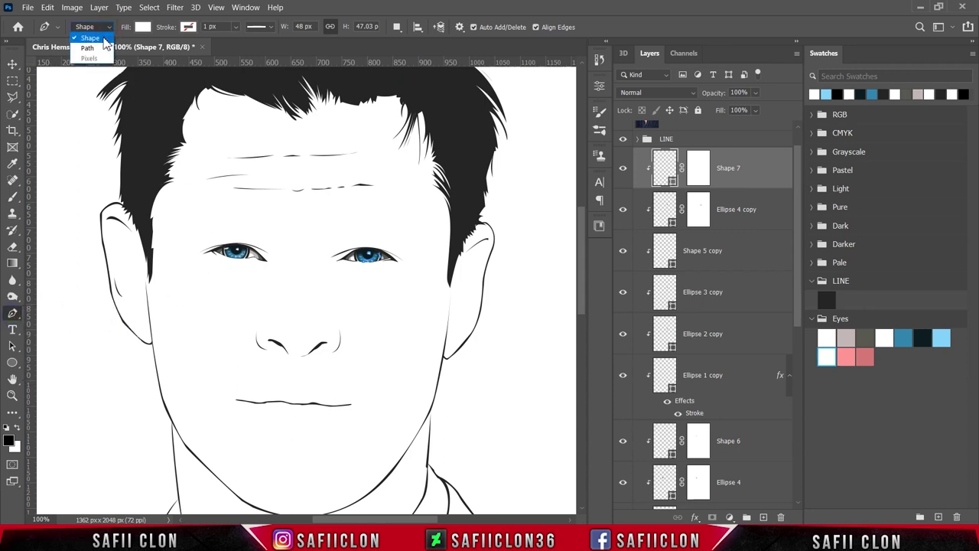
click(108, 40)
click(397, 28)
click(423, 42)
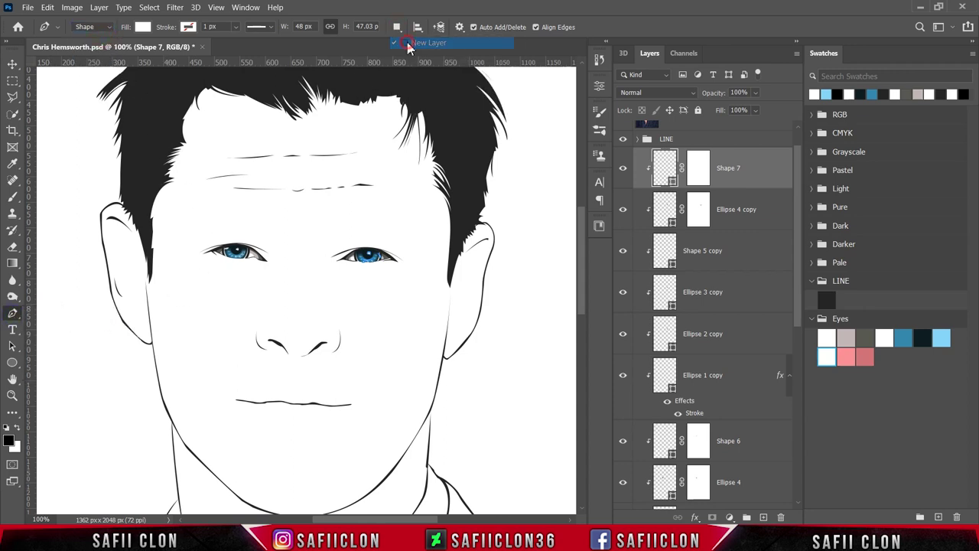
key(ctrl+plus)
key(ctrl+plus)
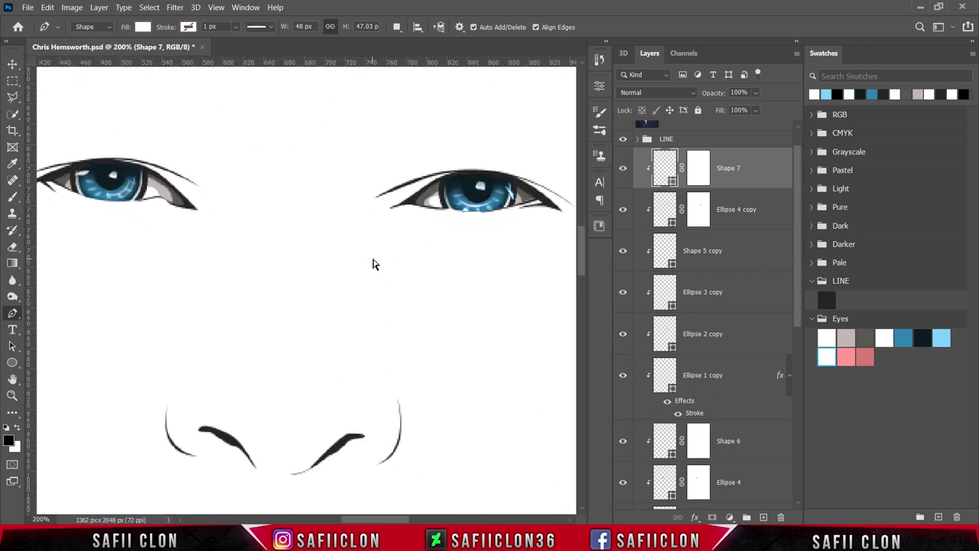
key(ctrl+plus)
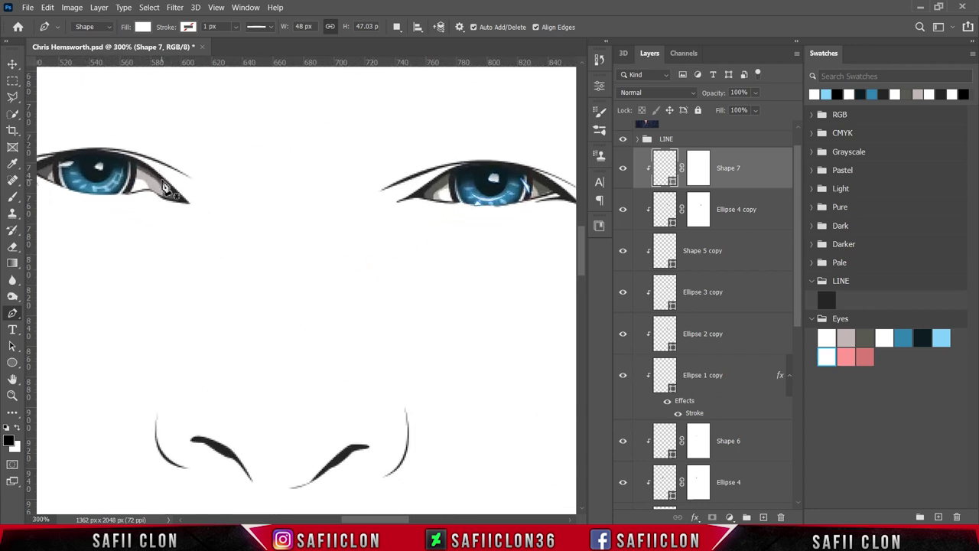
scroll(635, 169, up, 1)
click(624, 144)
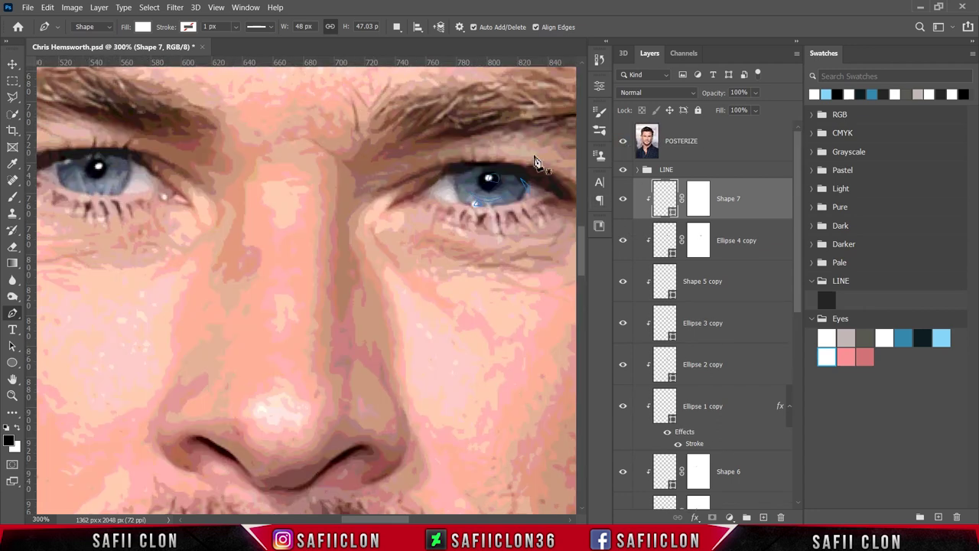
Trace the left eye's inner-corner shape as Shape 8 and fill it pink fa9196
click(154, 172)
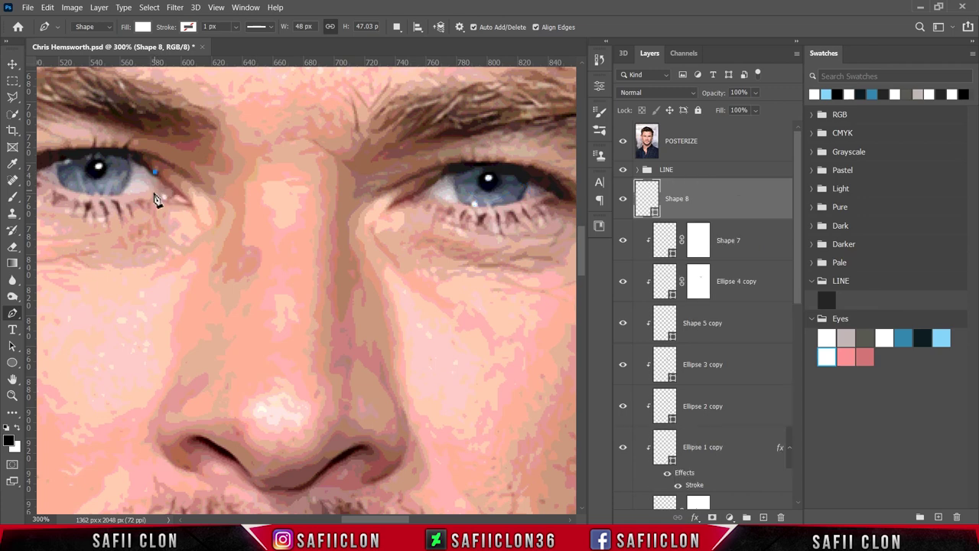
drag(144, 197, 123, 199)
click(624, 144)
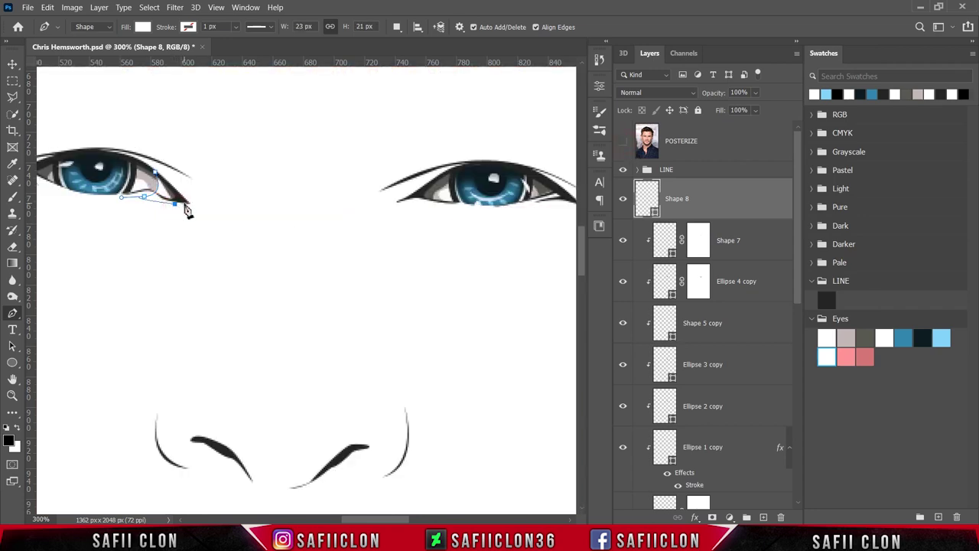
drag(181, 202, 186, 201)
click(154, 173)
double_click(655, 215)
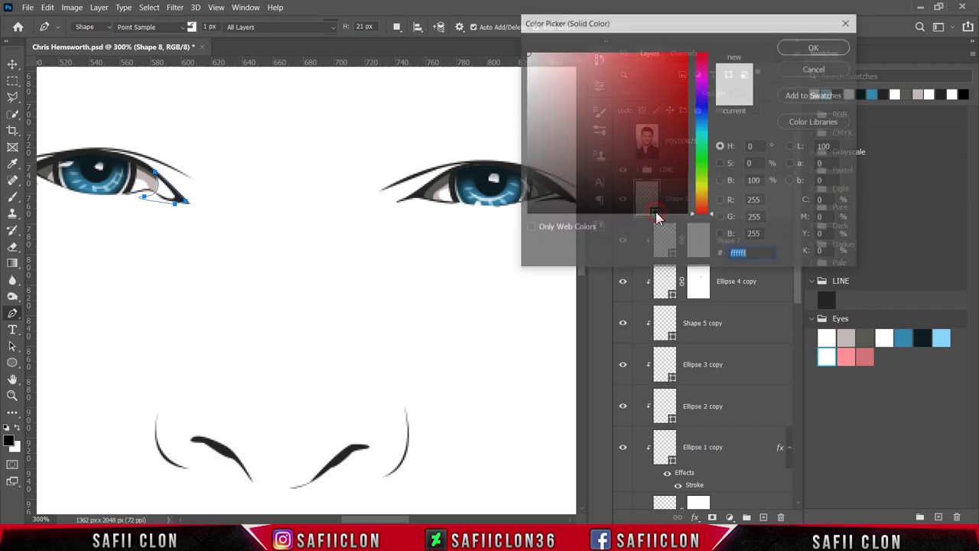
click(850, 358)
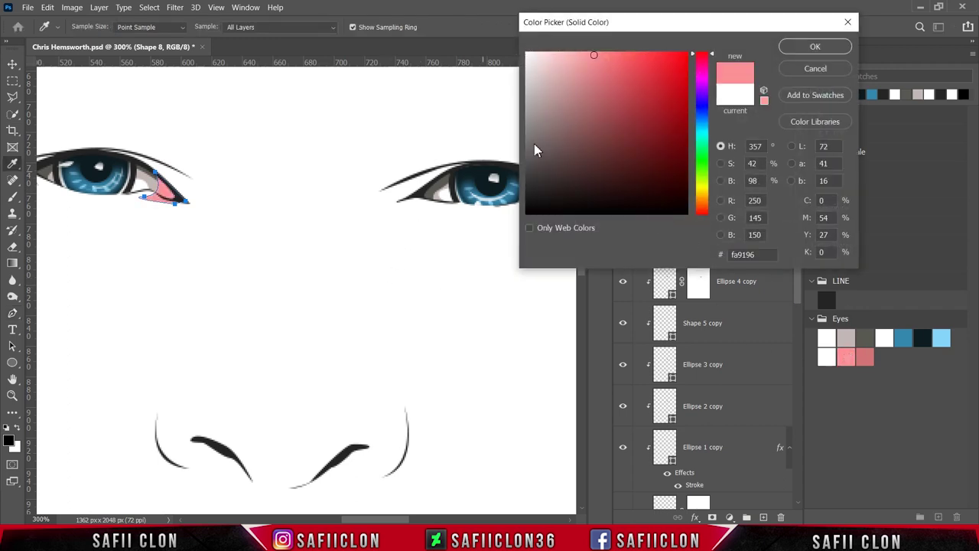
click(816, 47)
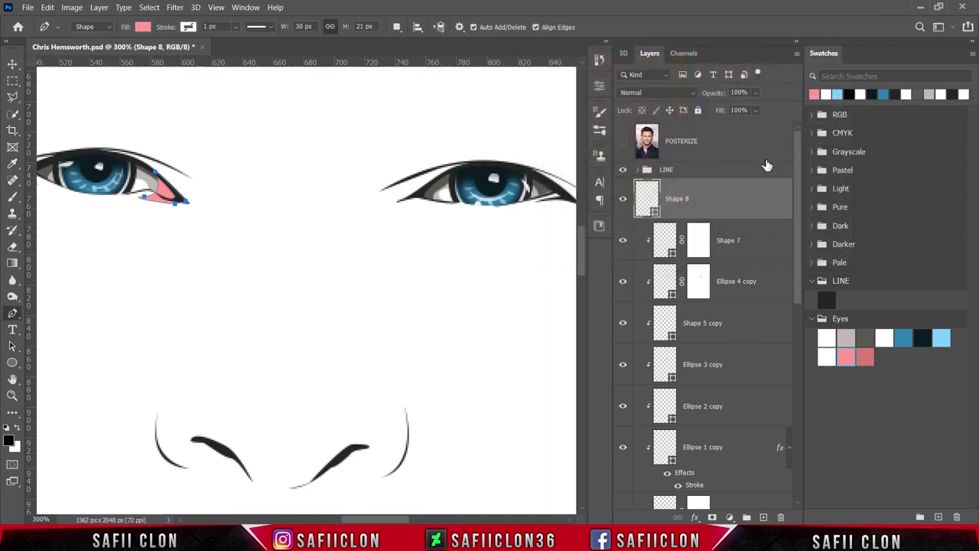
Clip Shape 8 to the eye layer below and set paths to Combine Shapes
right_click(711, 198)
click(747, 234)
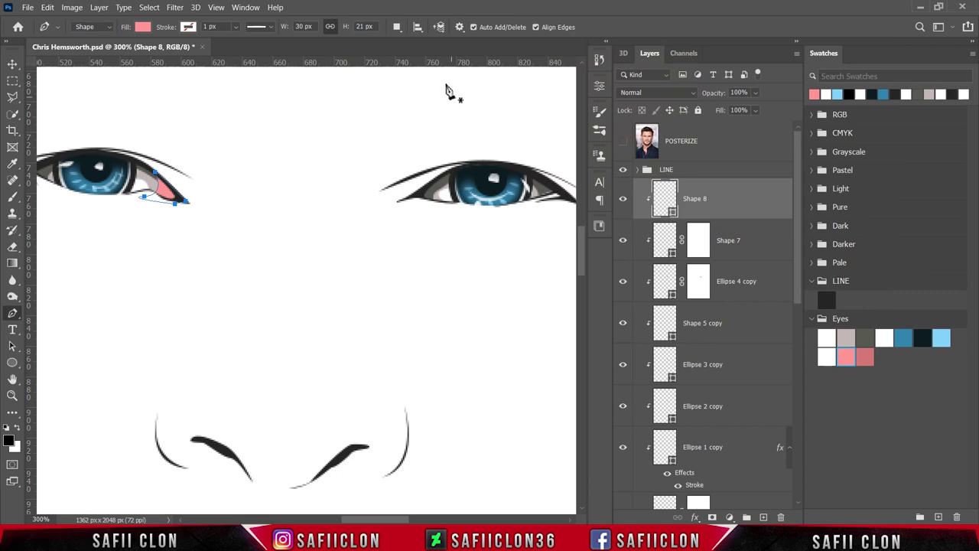
click(397, 26)
click(421, 56)
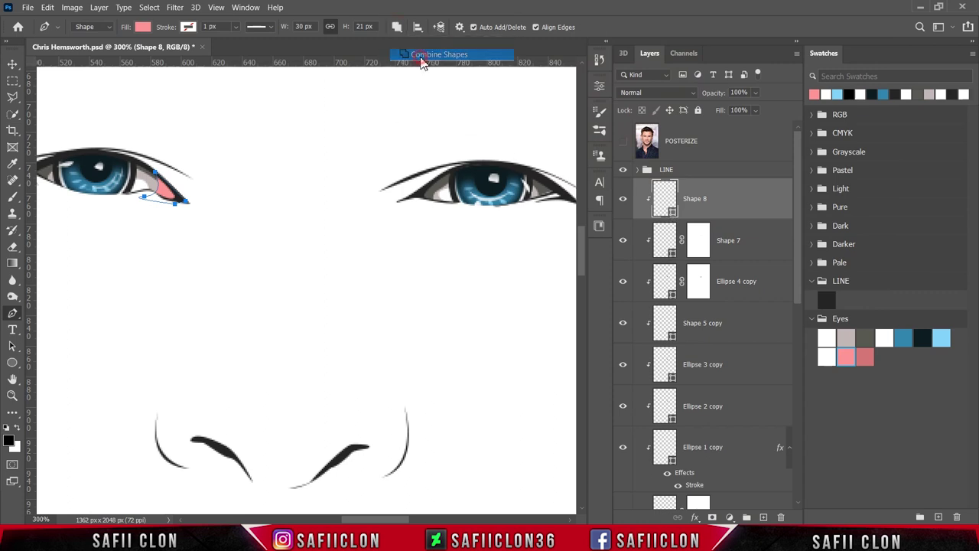
Draw the matching pink shape at the right eye's inner corner, then restore New Layer mode
click(432, 186)
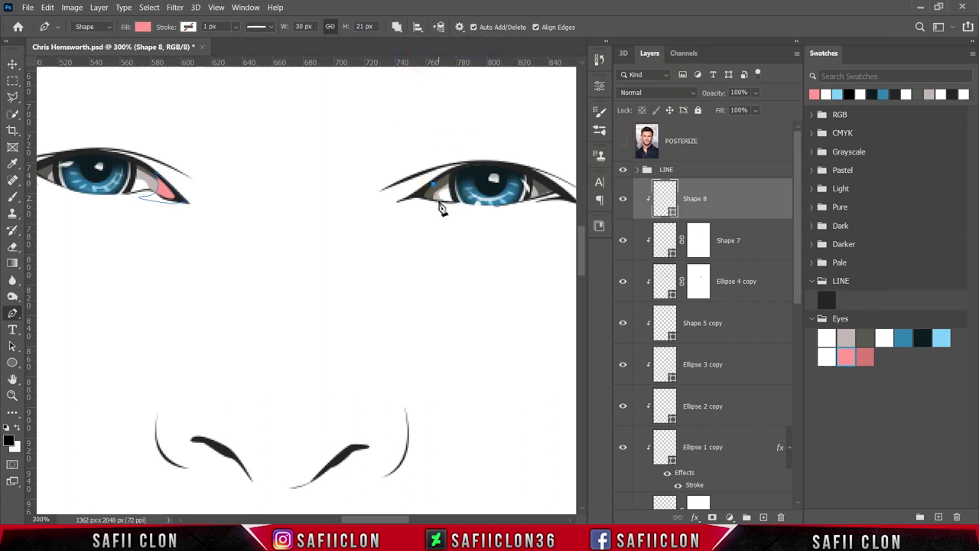
click(412, 207)
click(408, 182)
click(430, 168)
click(433, 186)
click(396, 27)
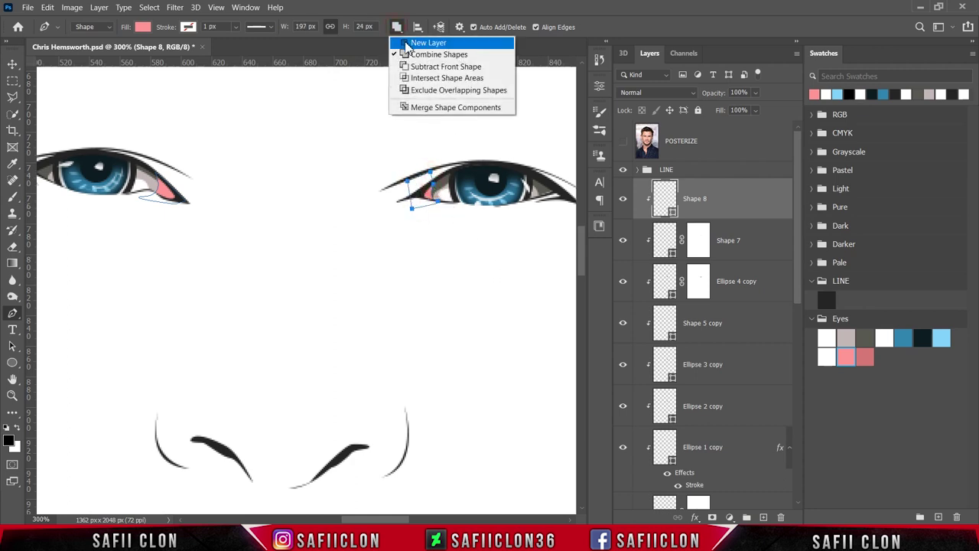
click(406, 44)
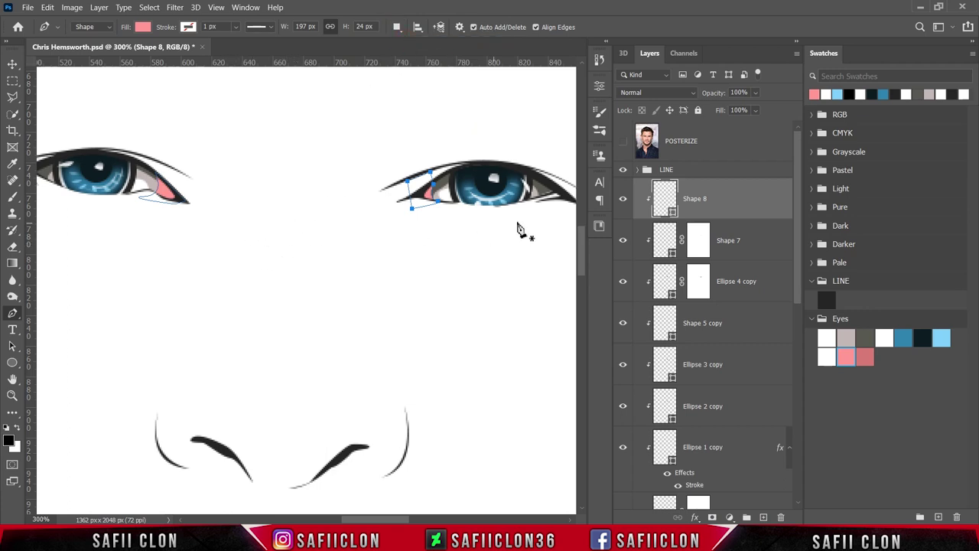
click(623, 140)
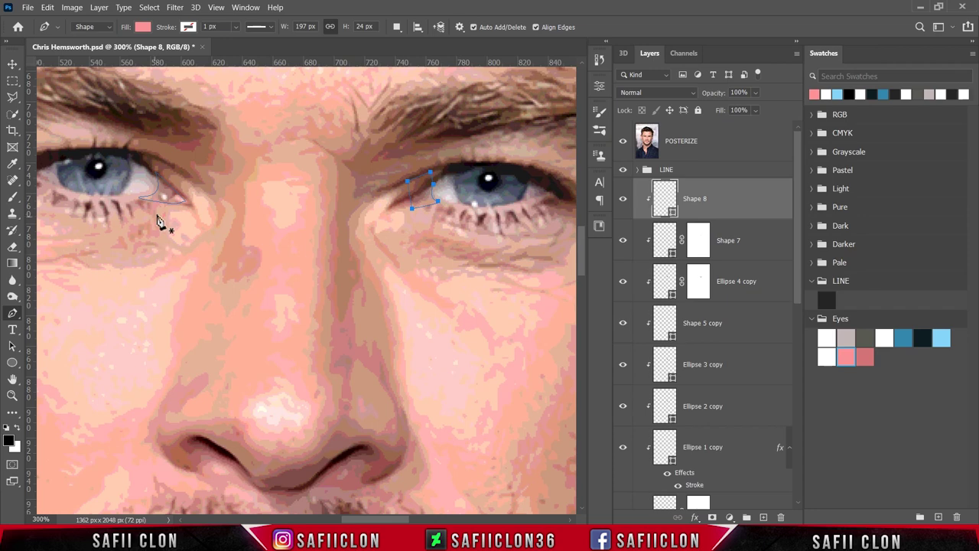
Trace a shading shape at the left eye's inner corner as new Shape 9
click(158, 200)
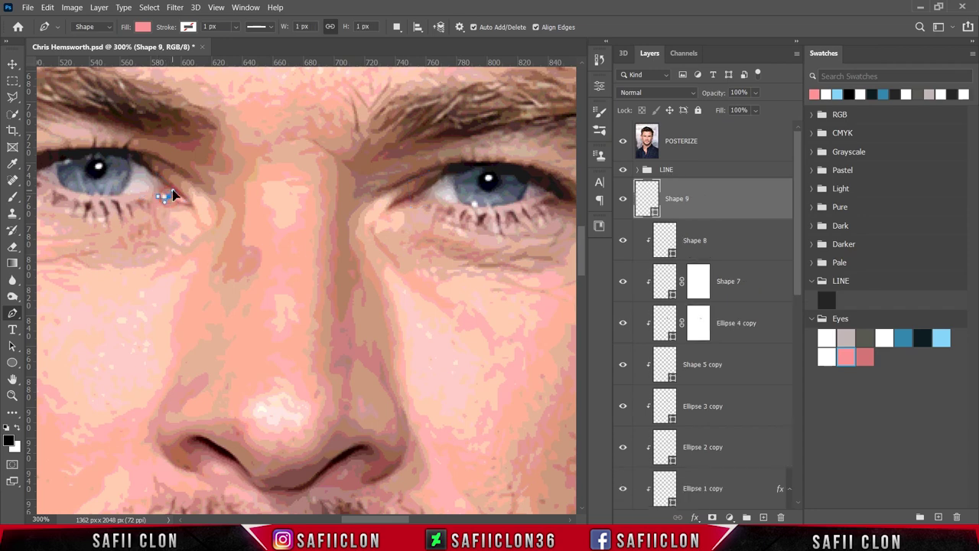
drag(166, 177, 176, 180)
click(623, 141)
click(189, 198)
click(179, 219)
click(157, 200)
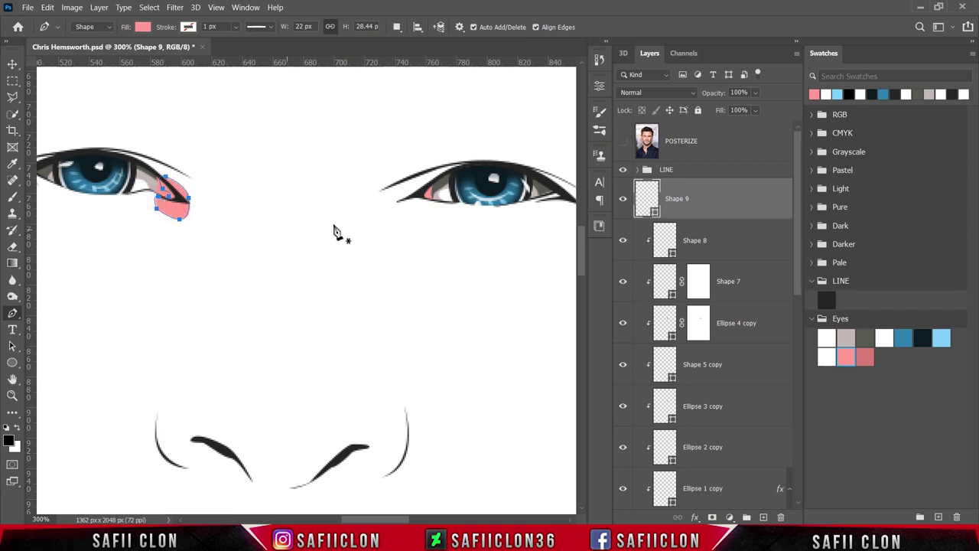
Fill Shape 9 darker pink cc6e72 and clip it to the lighter pink layer
double_click(655, 214)
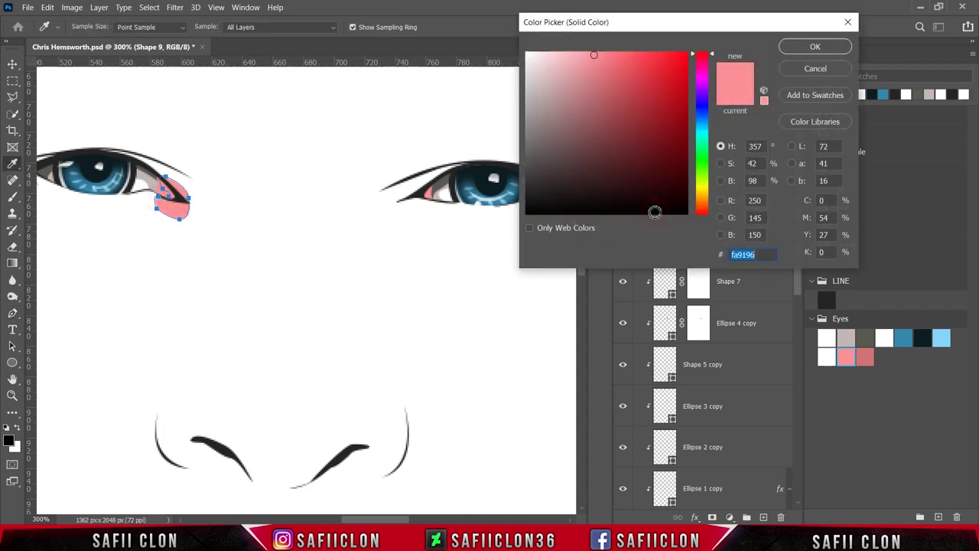
click(866, 355)
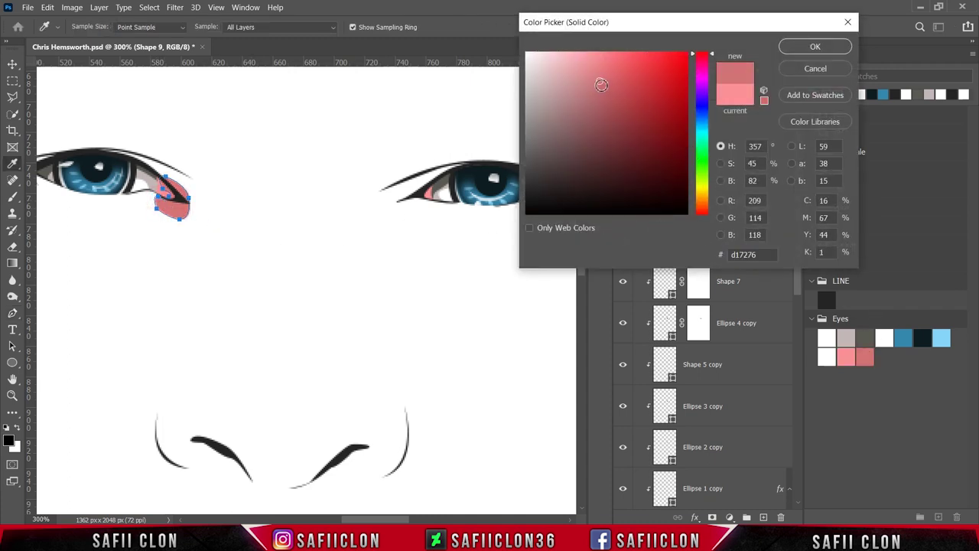
click(602, 85)
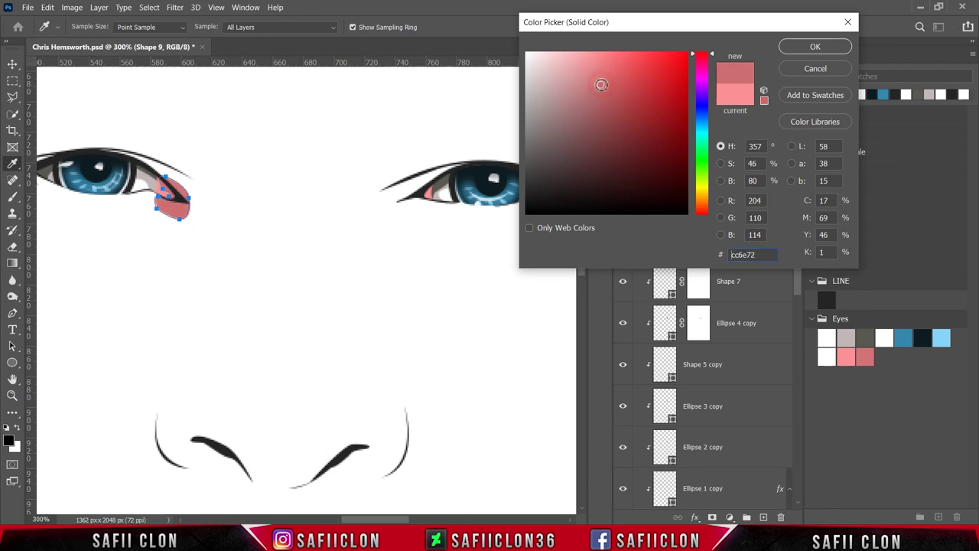
click(815, 48)
right_click(710, 198)
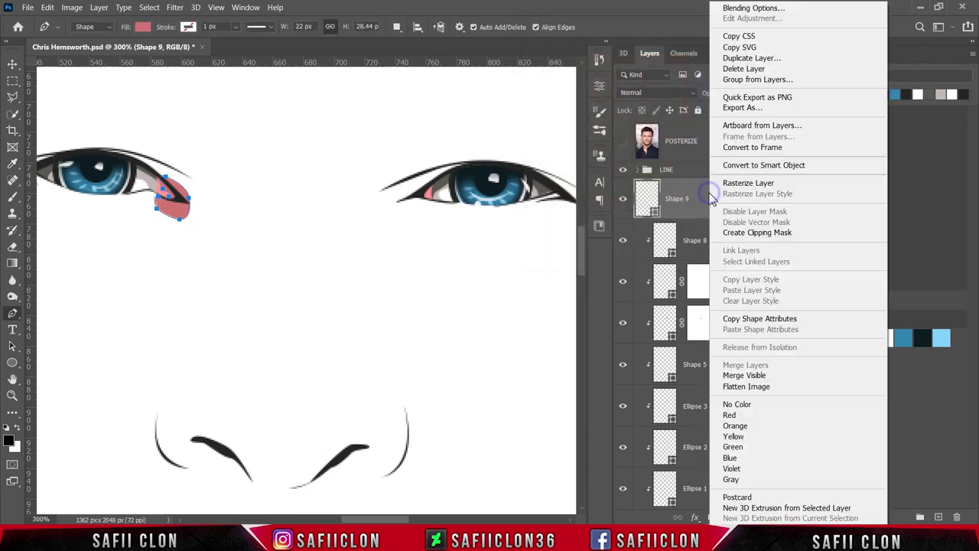
click(727, 233)
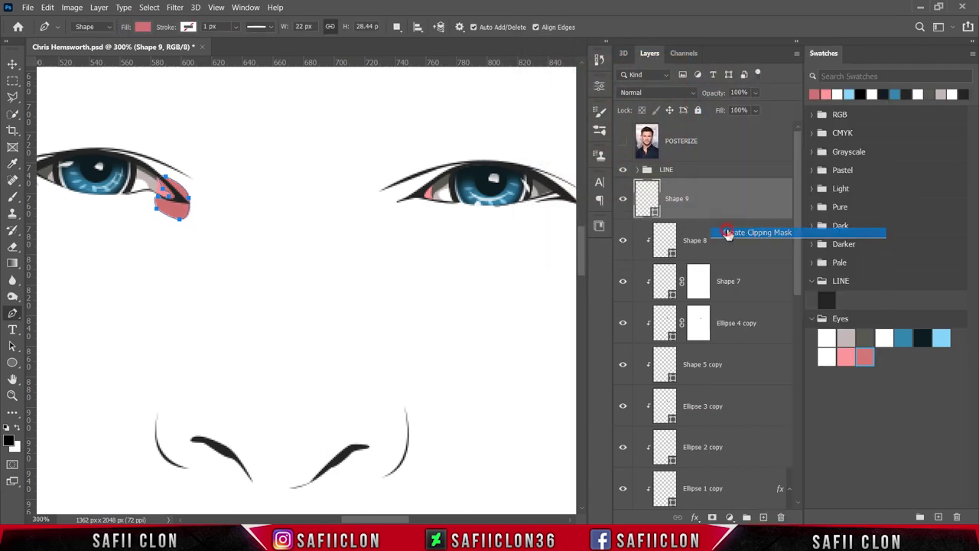
Add a combined shading shape at the right eye's inner corner
click(398, 29)
click(417, 54)
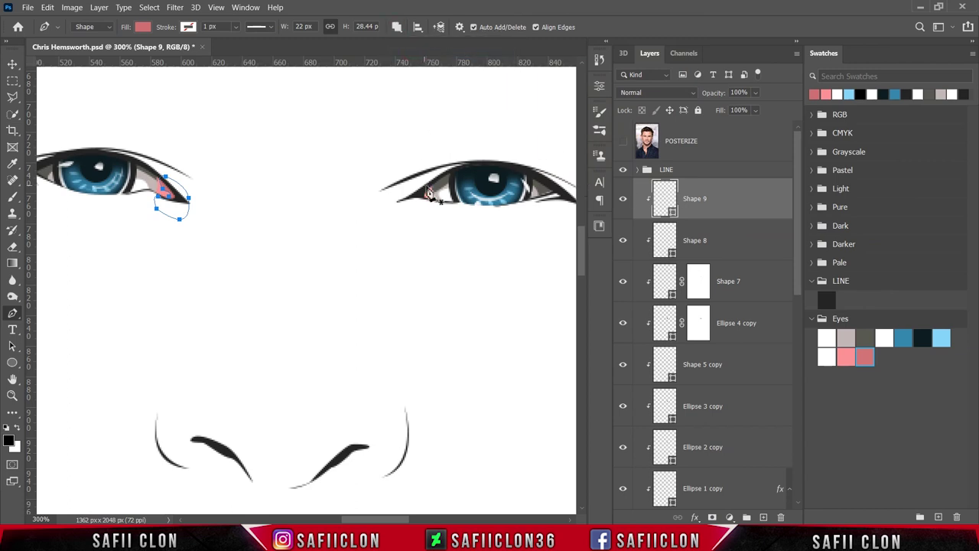
click(432, 182)
click(436, 202)
click(408, 206)
click(399, 181)
drag(432, 181, 433, 166)
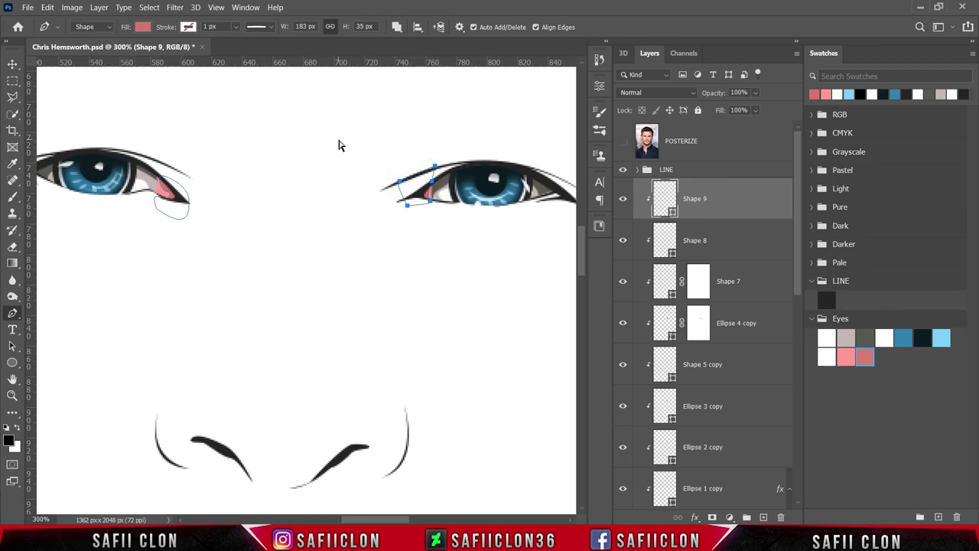
Set the portrait view to 66.7% zoom so the whole face with both eyes shows
key(ctrl+minus)
key(ctrl+minus)
key(ctrl+minus)
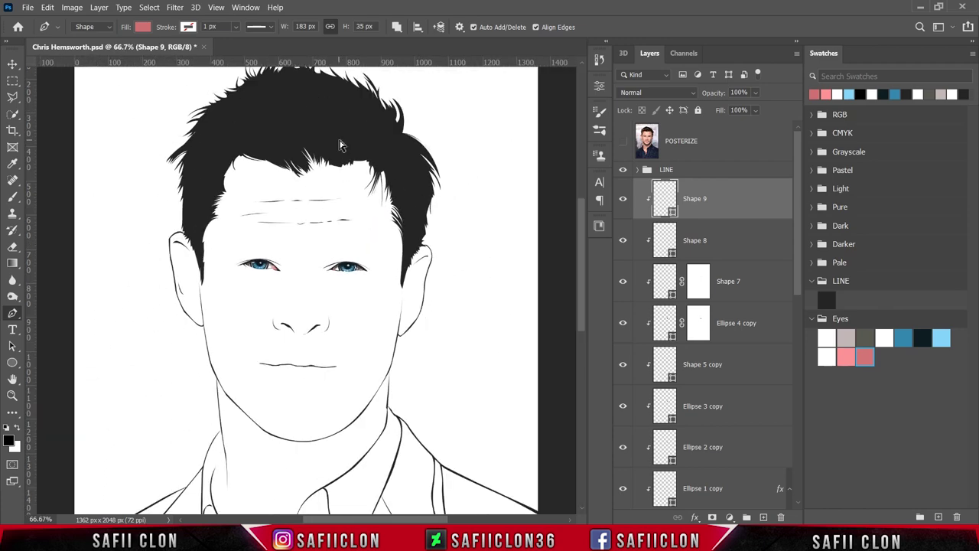
key(ctrl+minus)
key(ctrl+minus)
key(ctrl+plus)
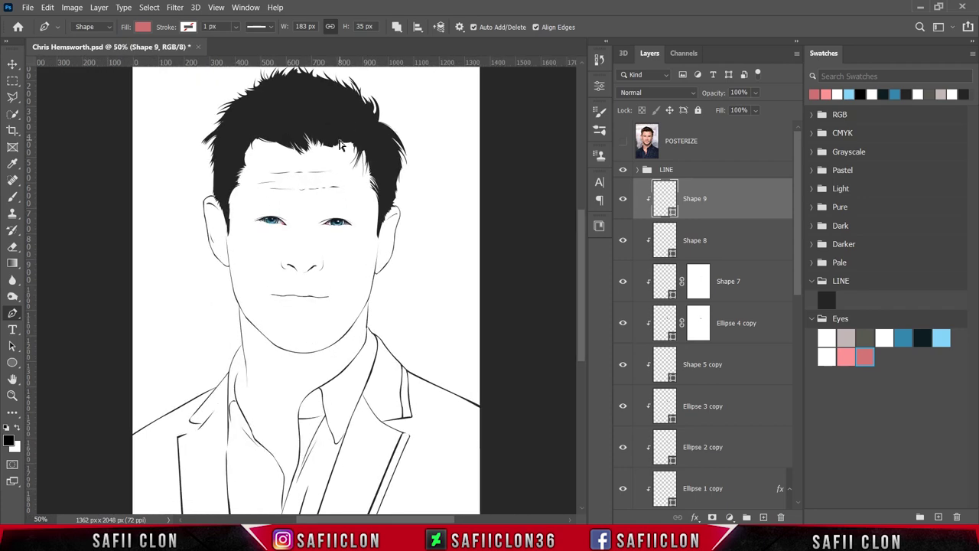
key(ctrl+plus)
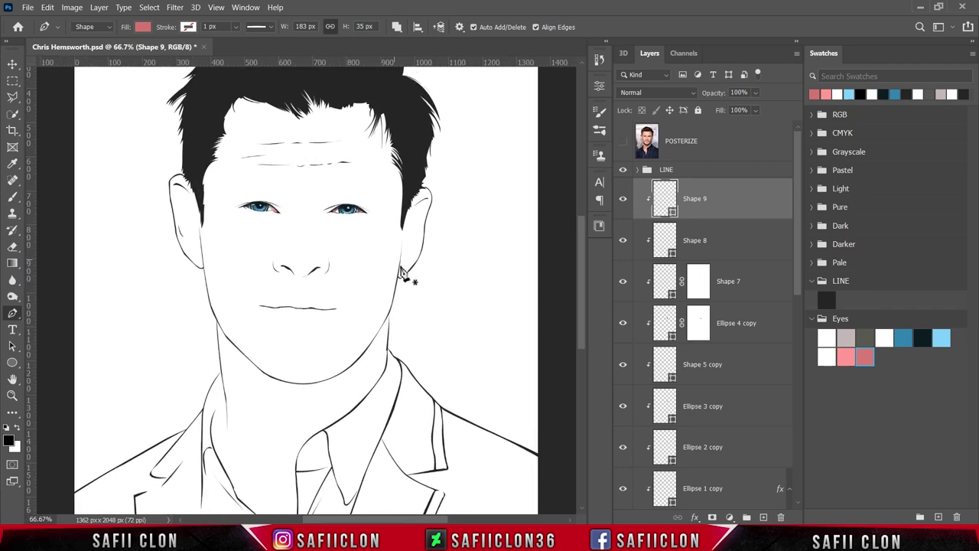
Scroll the Layers panel and select the top eye layer to start a range
scroll(411, 277, up, 3)
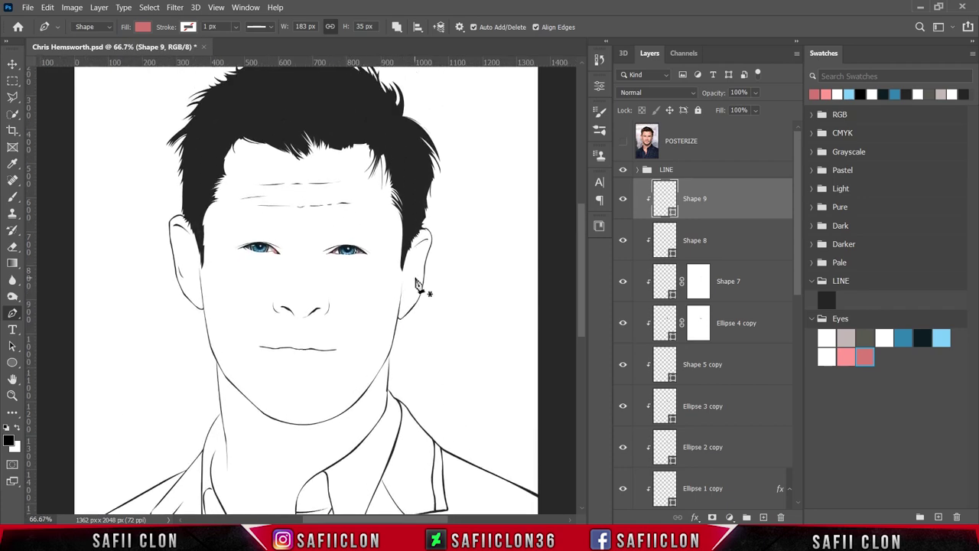
click(728, 198)
drag(801, 206, 802, 414)
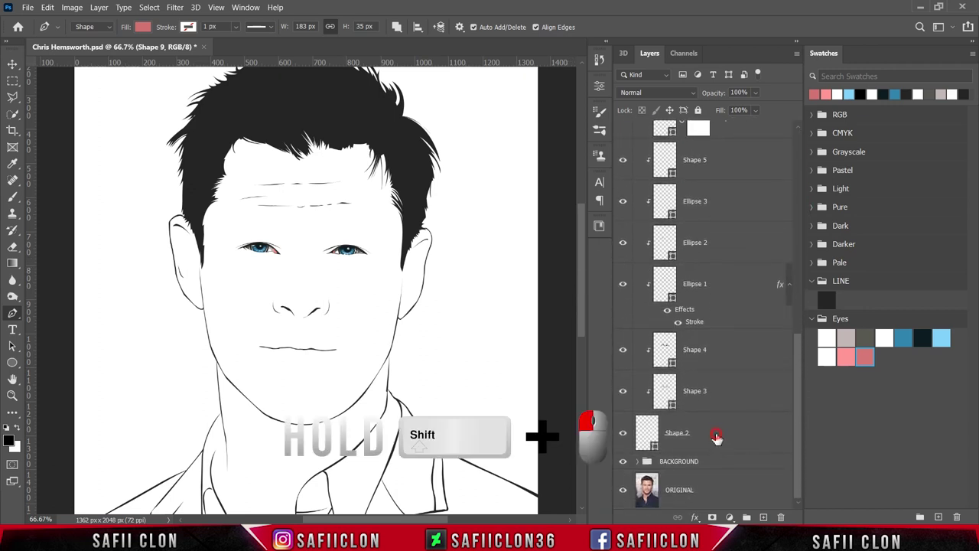
Group the eye layers, from the top one down to Shape 2, into a folder named EYES
shift+click(716, 437)
right_click(713, 436)
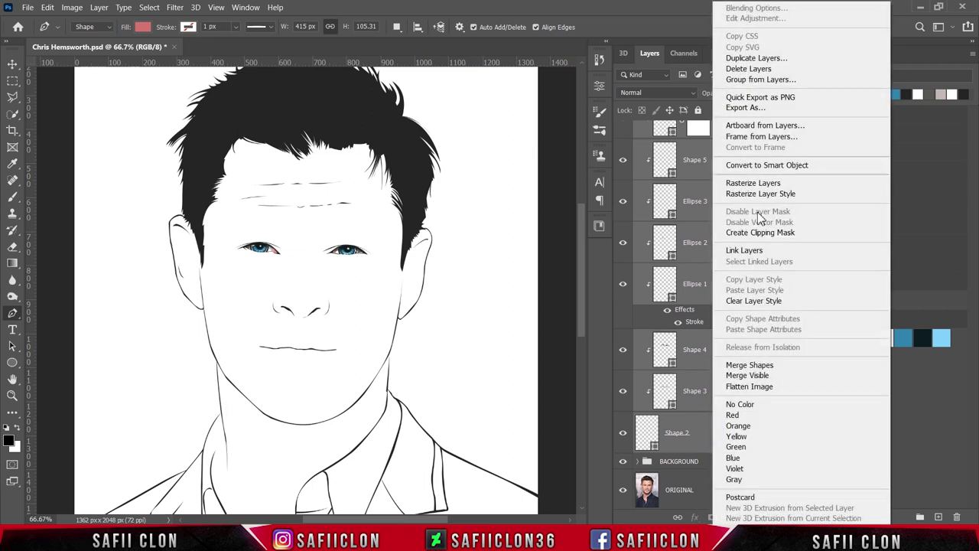
click(761, 79)
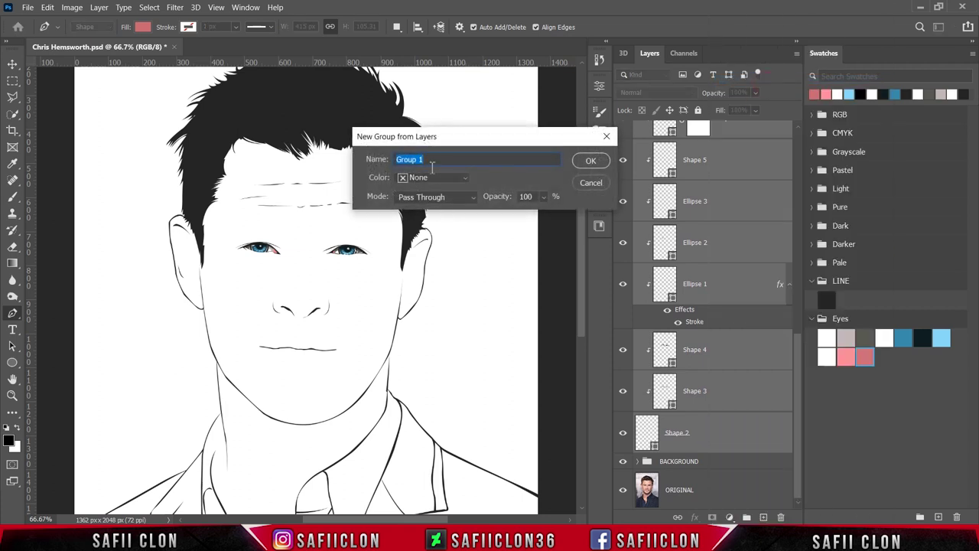
text(EYES)
click(592, 161)
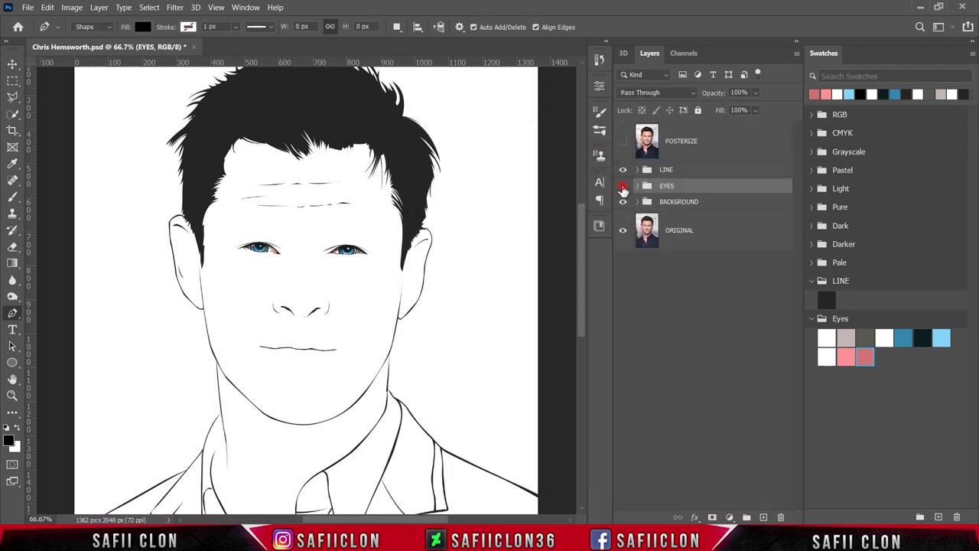
Toggle the EYES group's visibility off and on to check it, then save the document
click(622, 186)
click(623, 186)
key(ctrl+s)
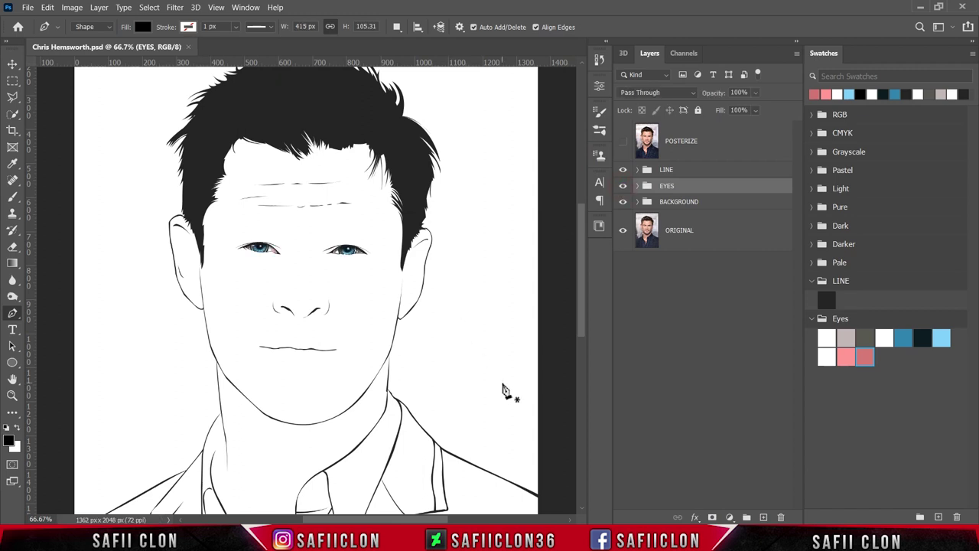